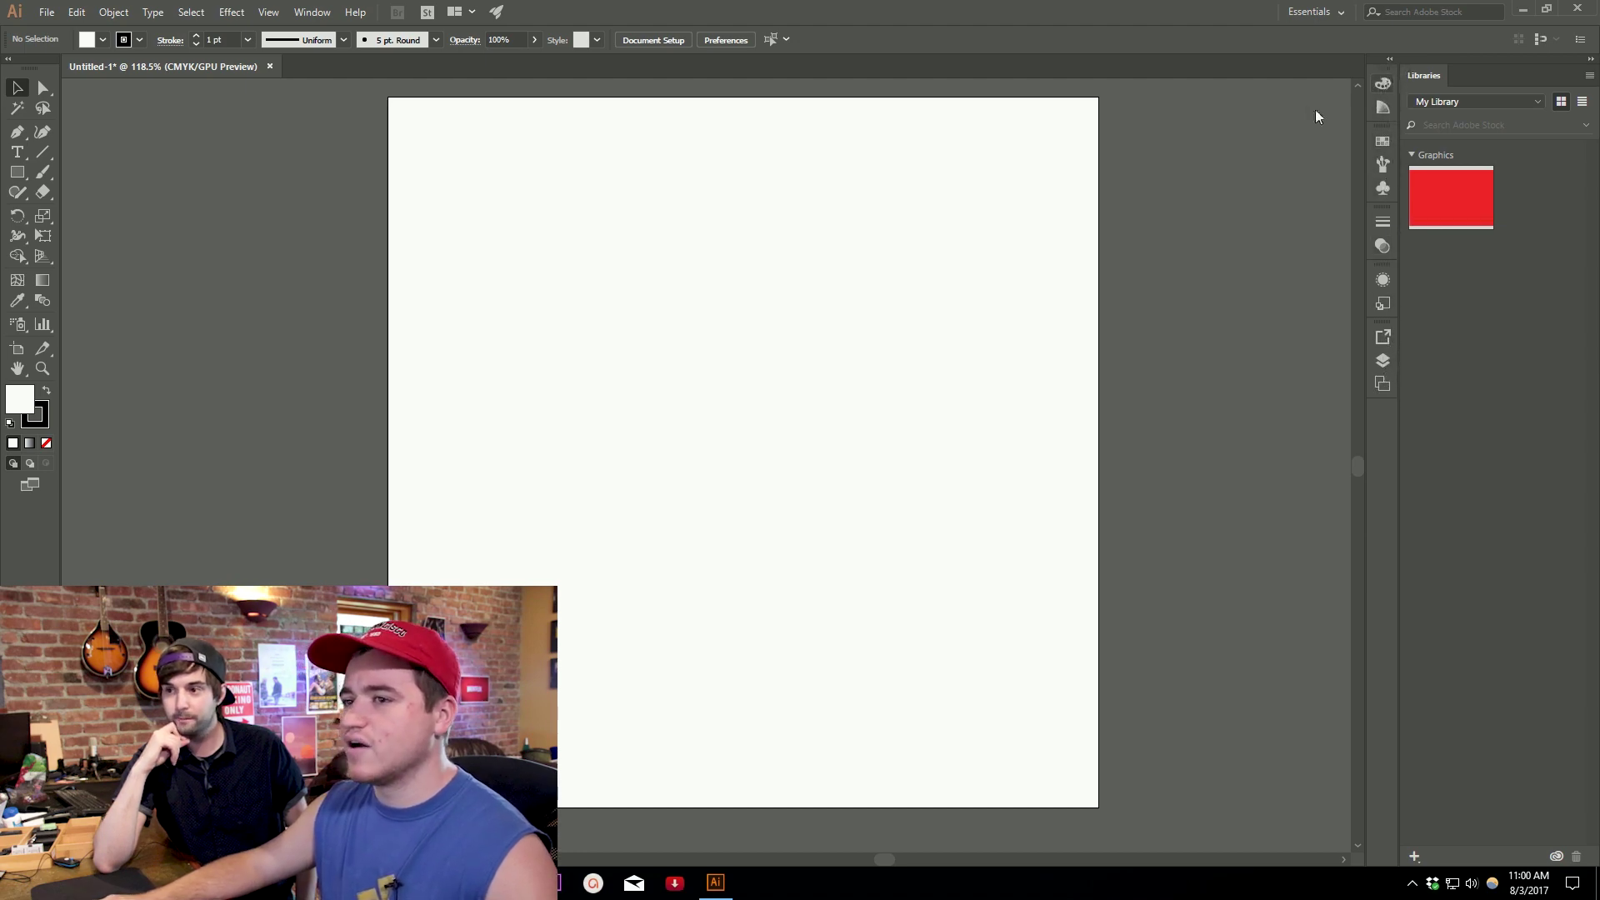
Reset the workspace to Essentials from the Window menu.
{"action": "left_click", "coordinate": [312, 10]}
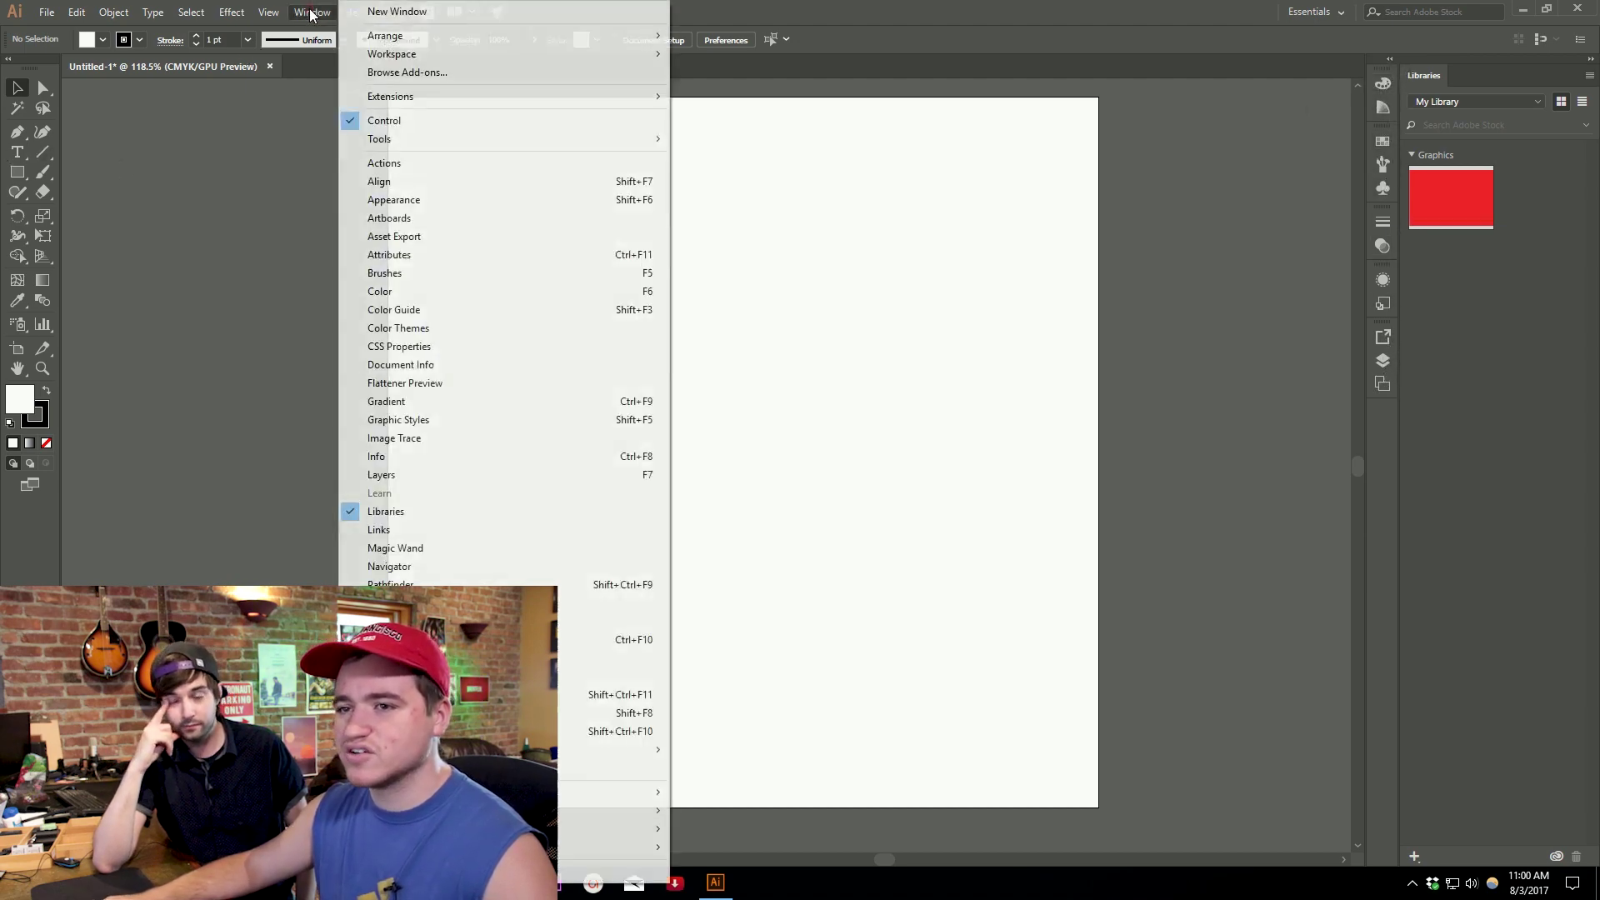
{"action": "mouse_move", "coordinate": [449, 60]}
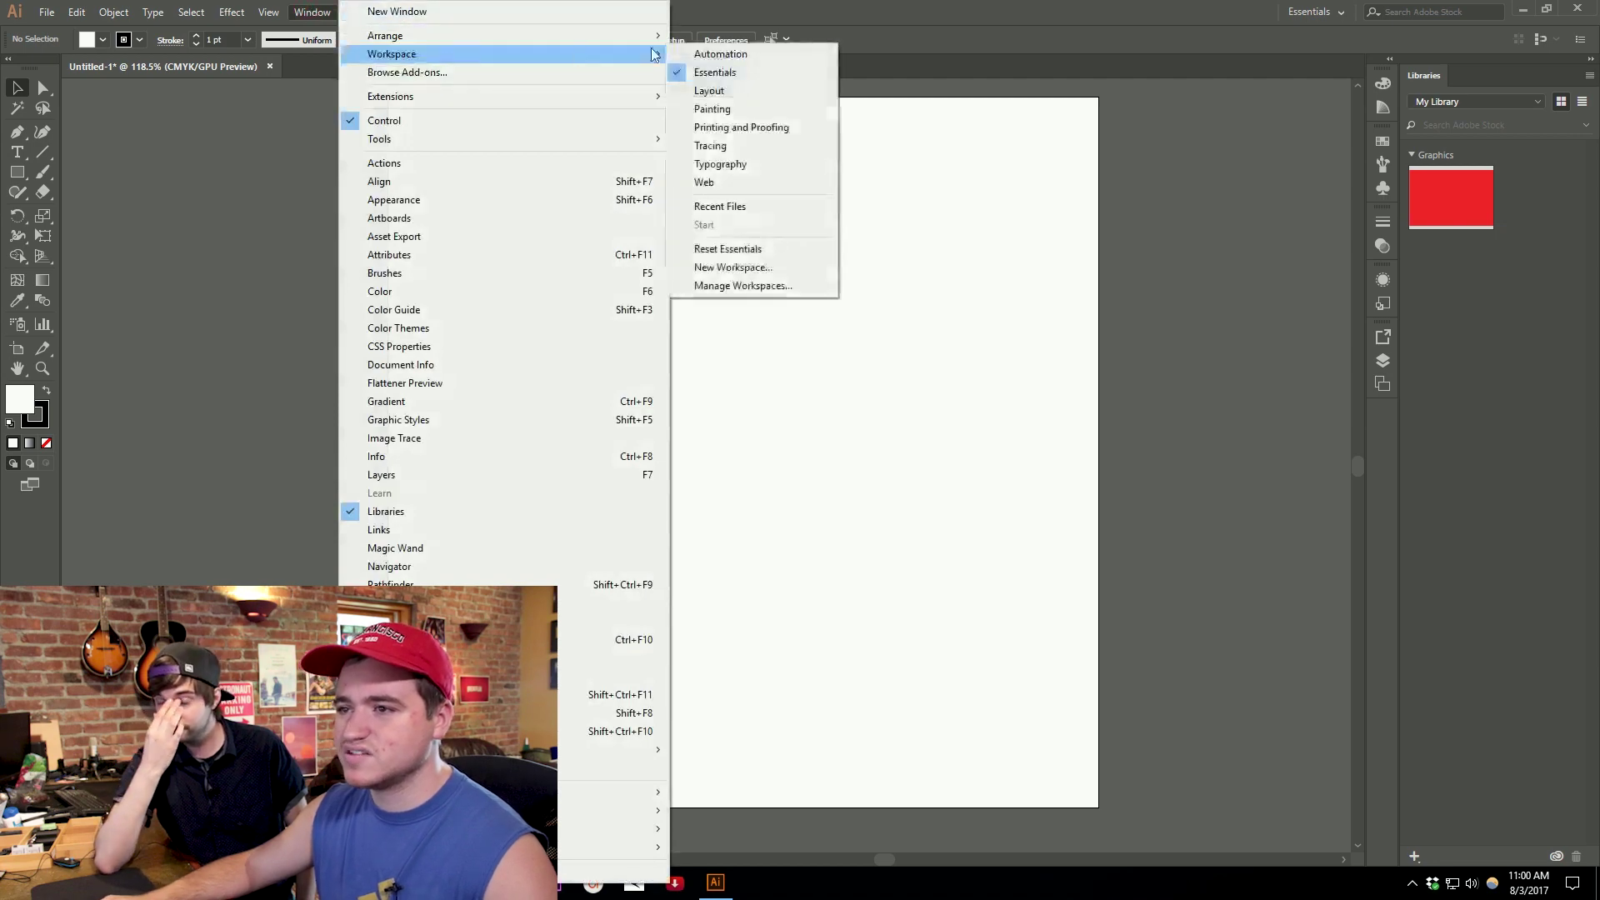
{"action": "left_click", "coordinate": [721, 81]}
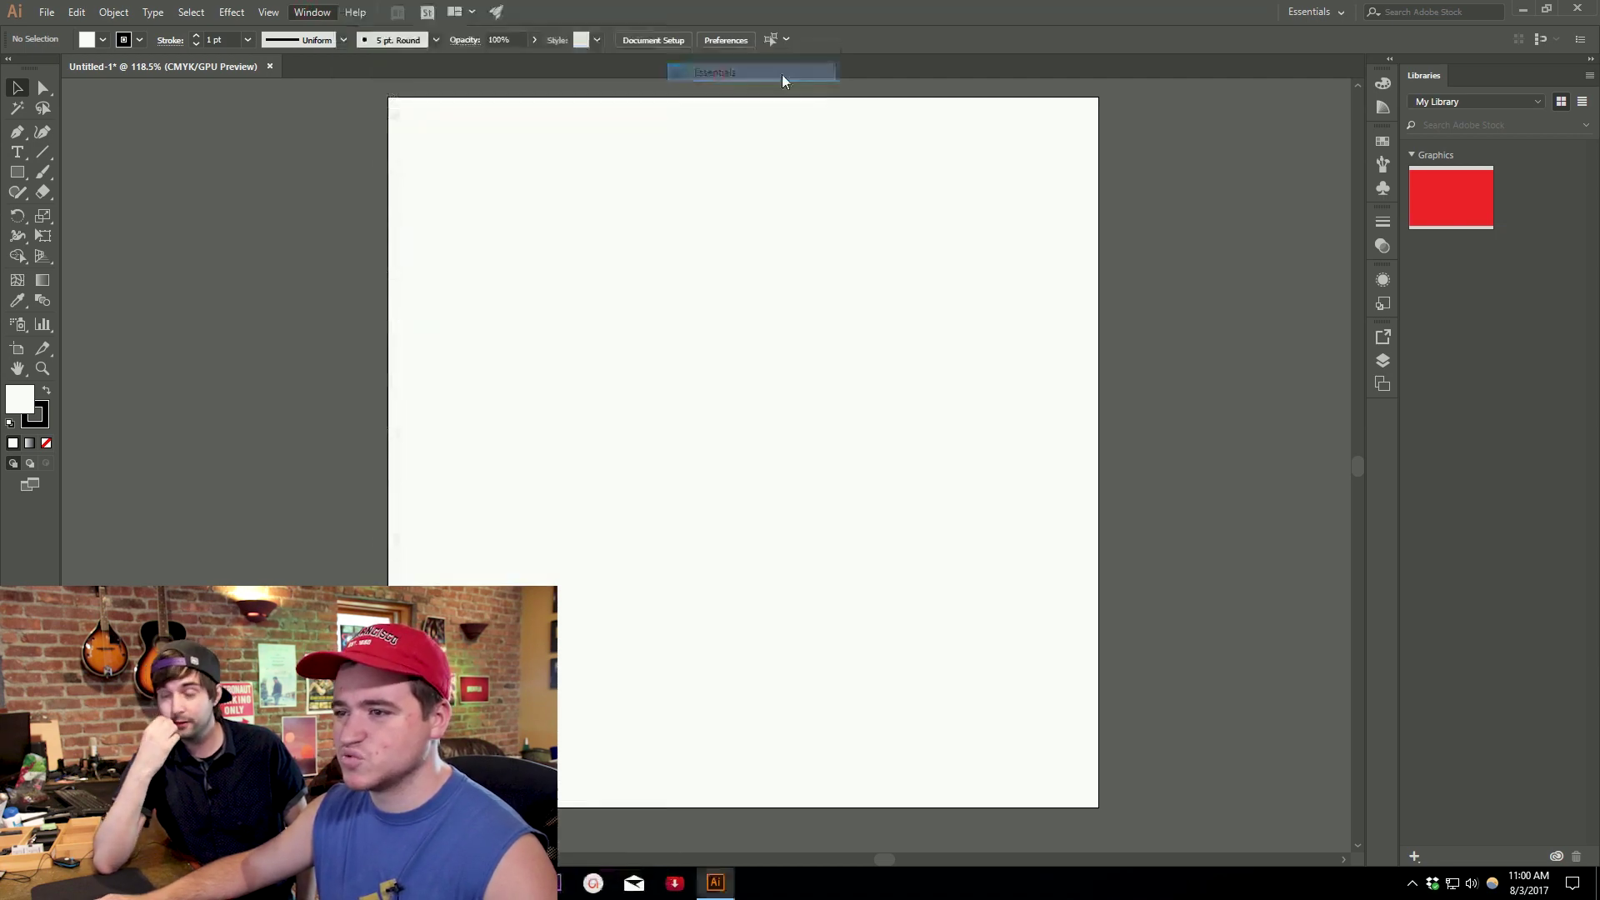
Dock the Swatches panel beside Libraries and collapse the Brushes/Symbols panel.
{"action": "left_click", "coordinate": [1381, 141]}
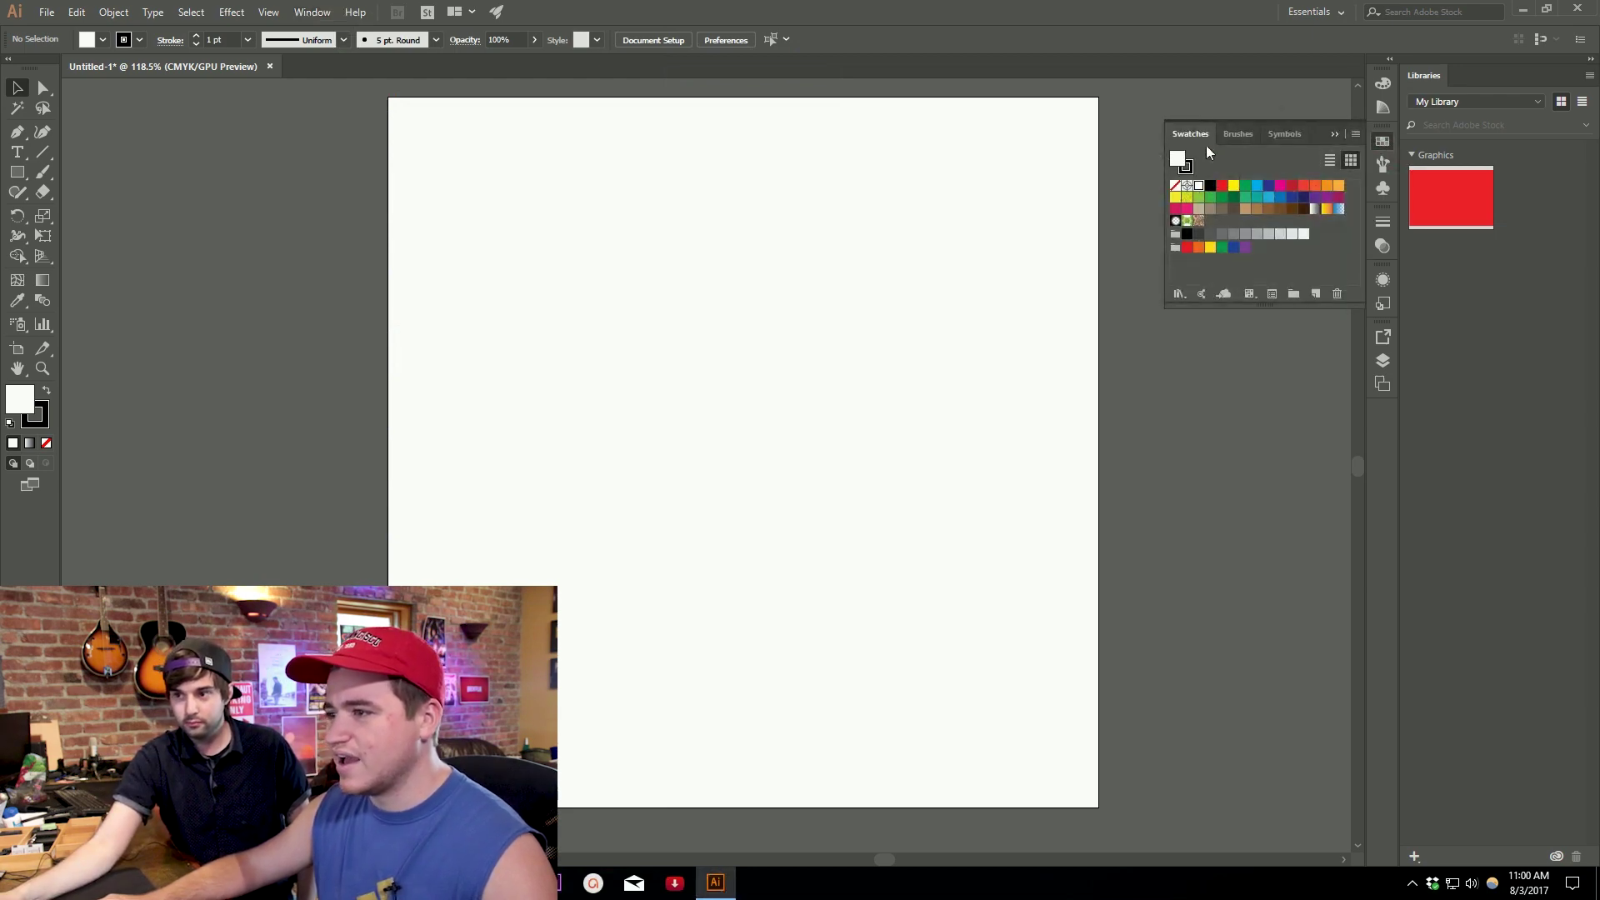
{"action": "left_click_drag", "start_coordinate": [1183, 136], "coordinate": [1460, 75]}
{"action": "left_click", "coordinate": [1338, 137]}
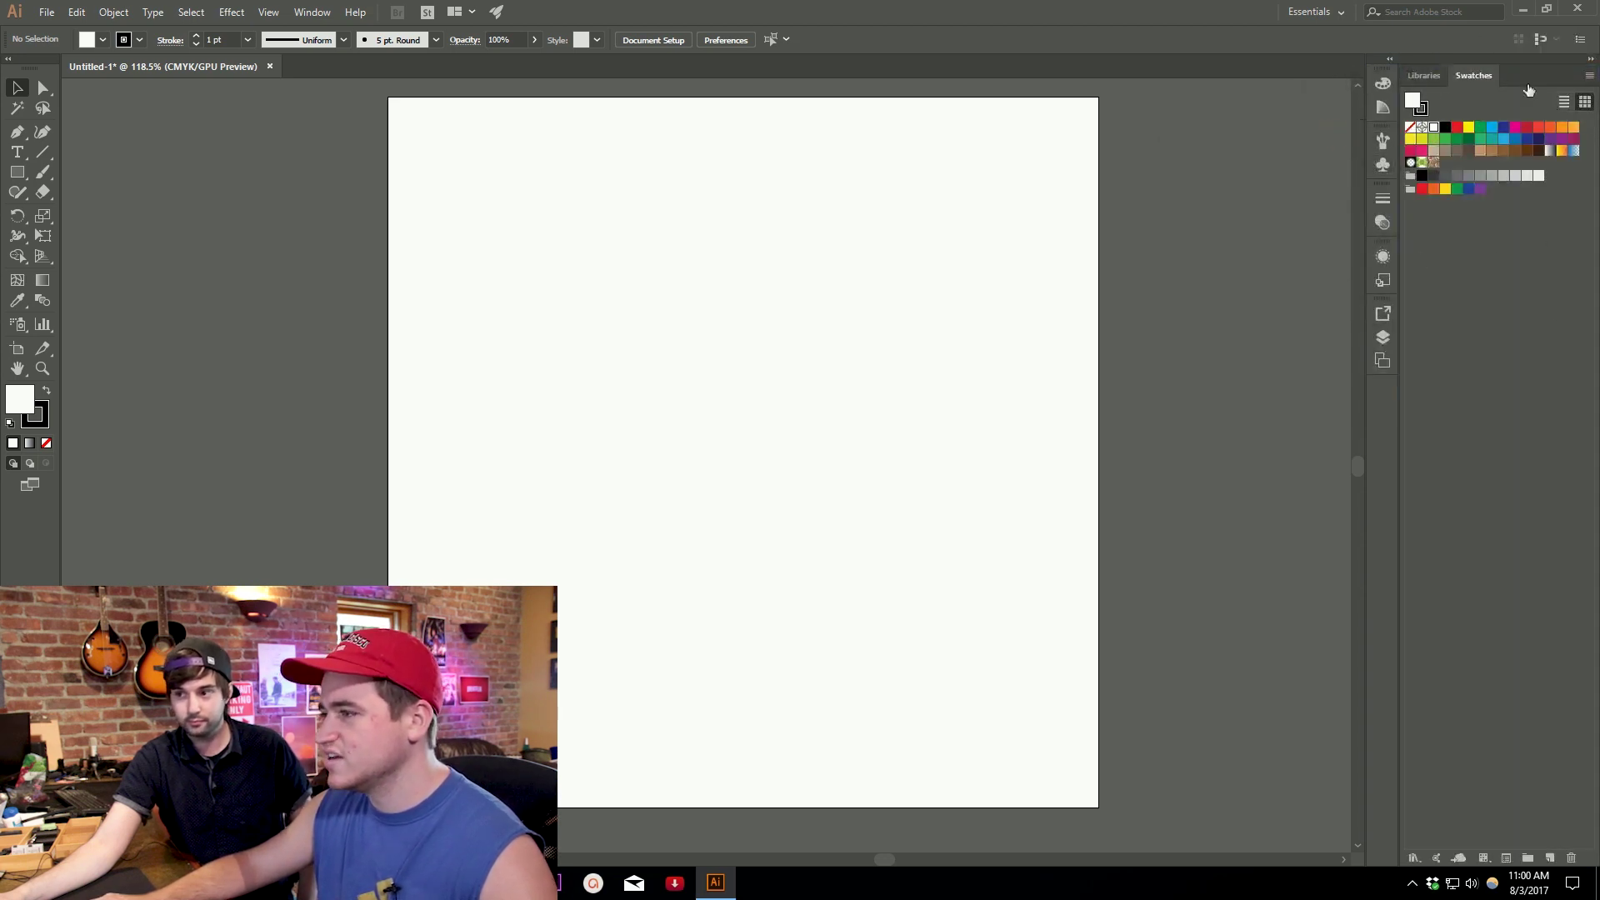
{"action": "left_click", "coordinate": [1507, 252]}
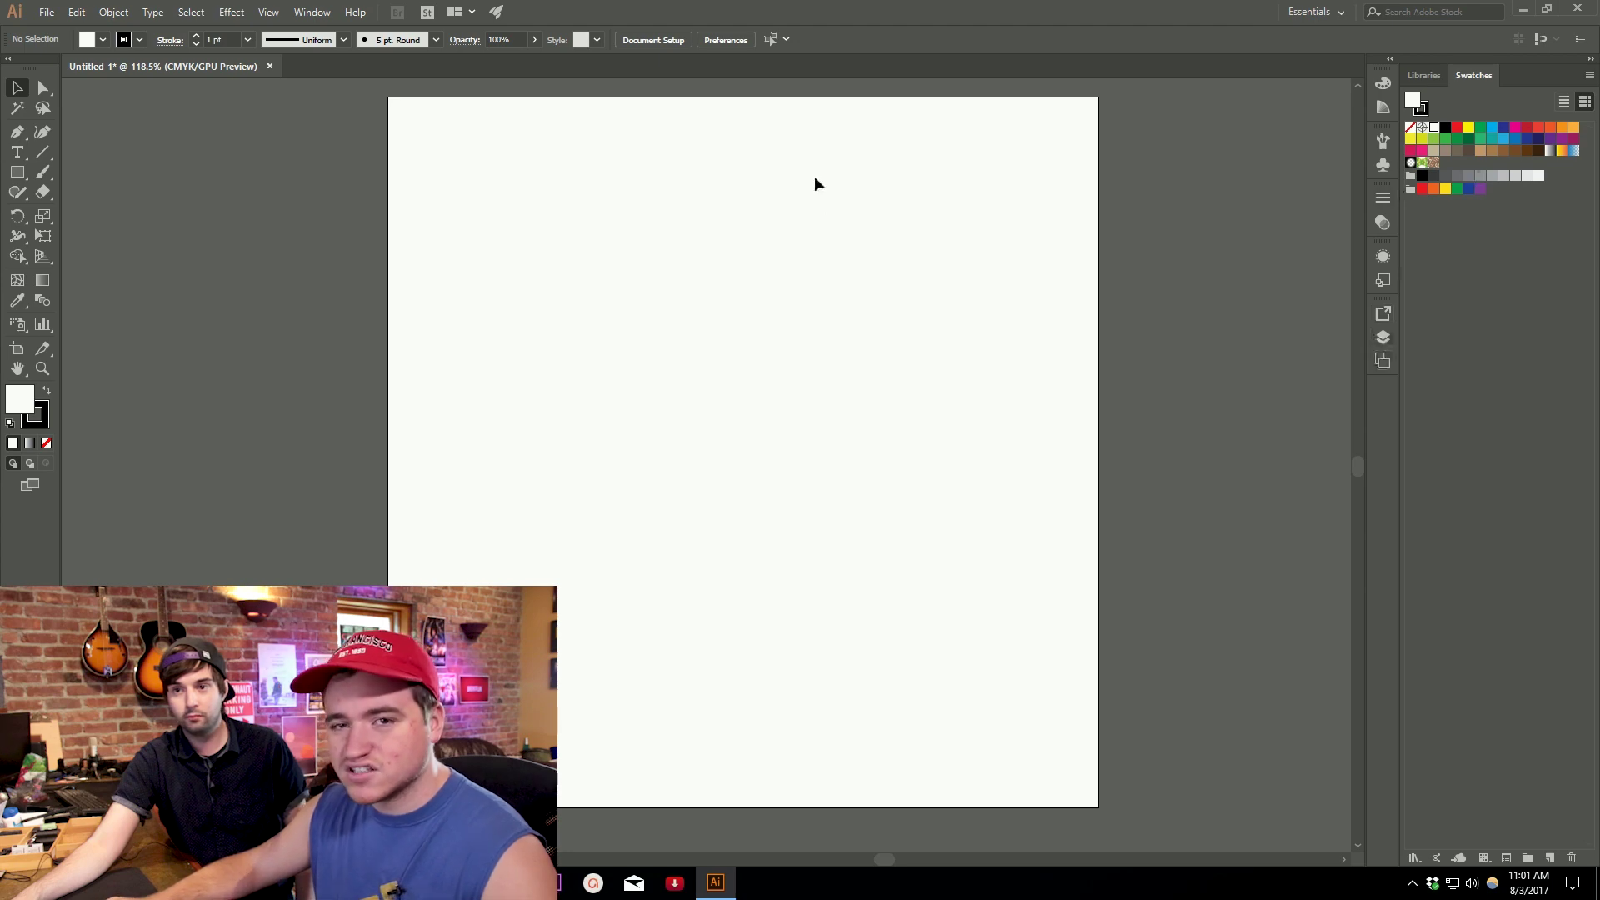
Open the Gradient panel and dock it, made taller, beneath Swatches in the right dock.
{"action": "left_click", "coordinate": [320, 8]}
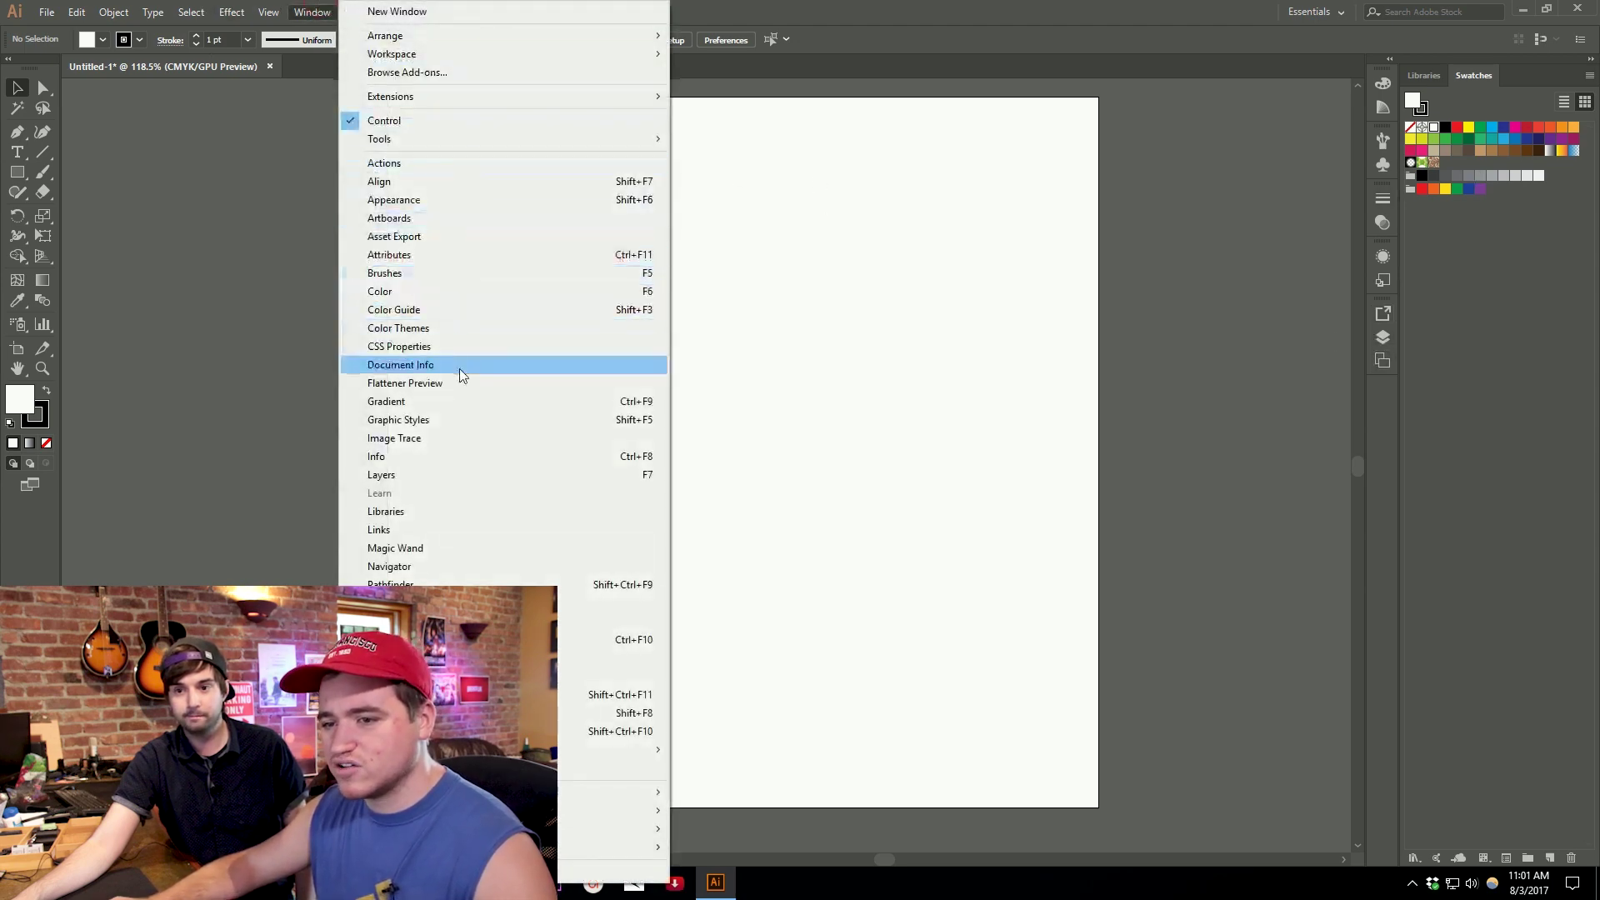
{"action": "left_click", "coordinate": [464, 403]}
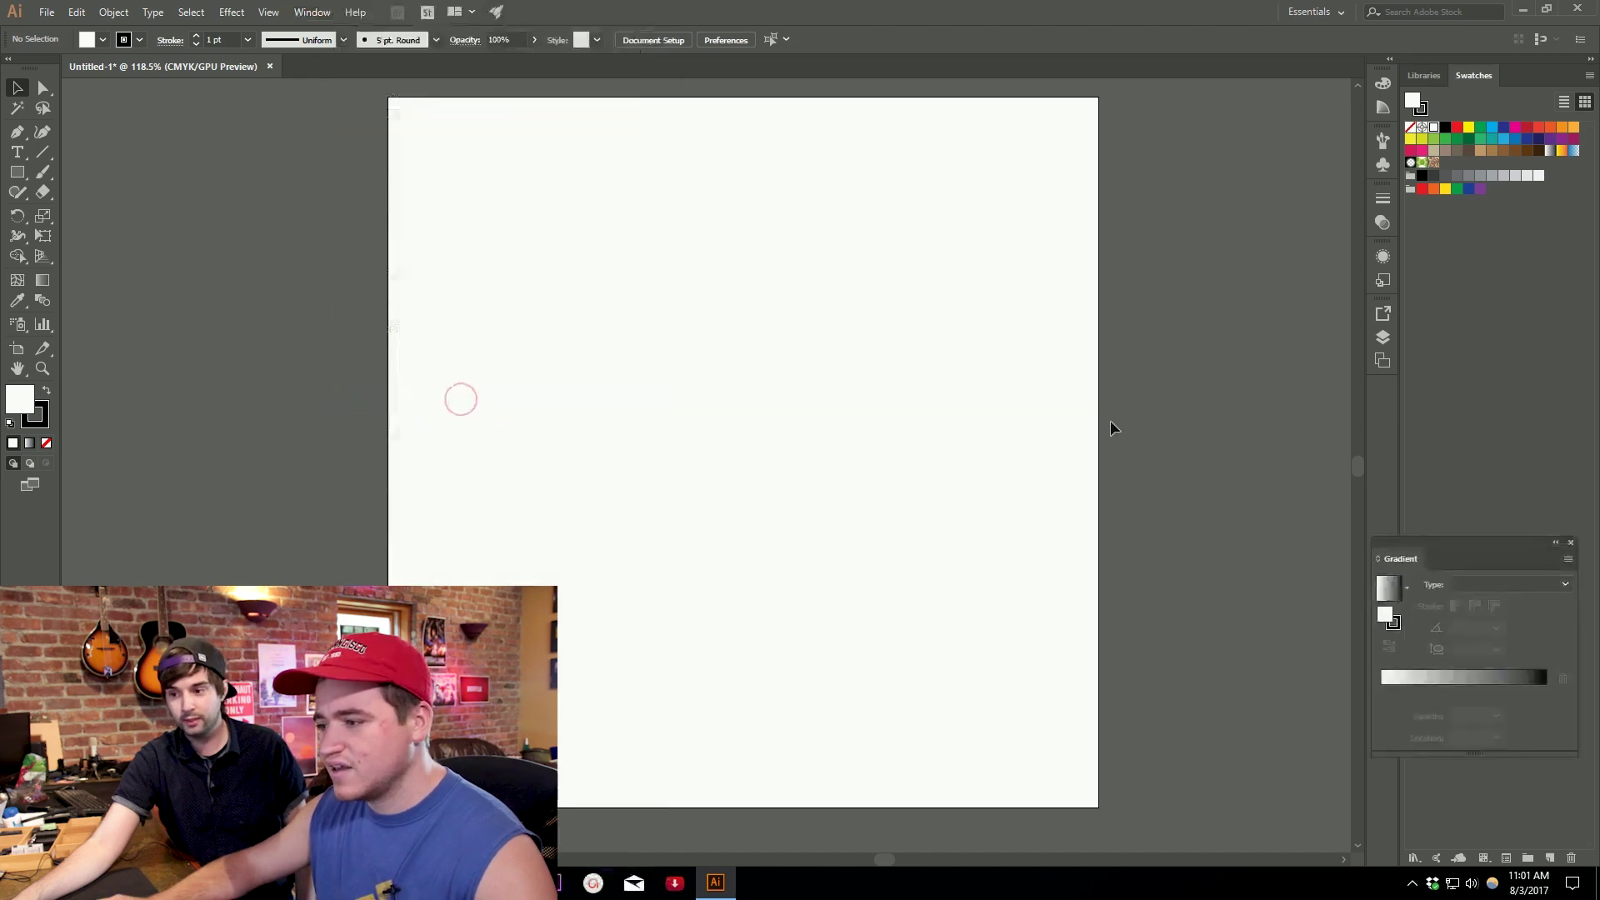
{"action": "left_click_drag", "start_coordinate": [1414, 541], "coordinate": [714, 220]}
{"action": "left_click_drag", "start_coordinate": [879, 446], "coordinate": [1085, 584]}
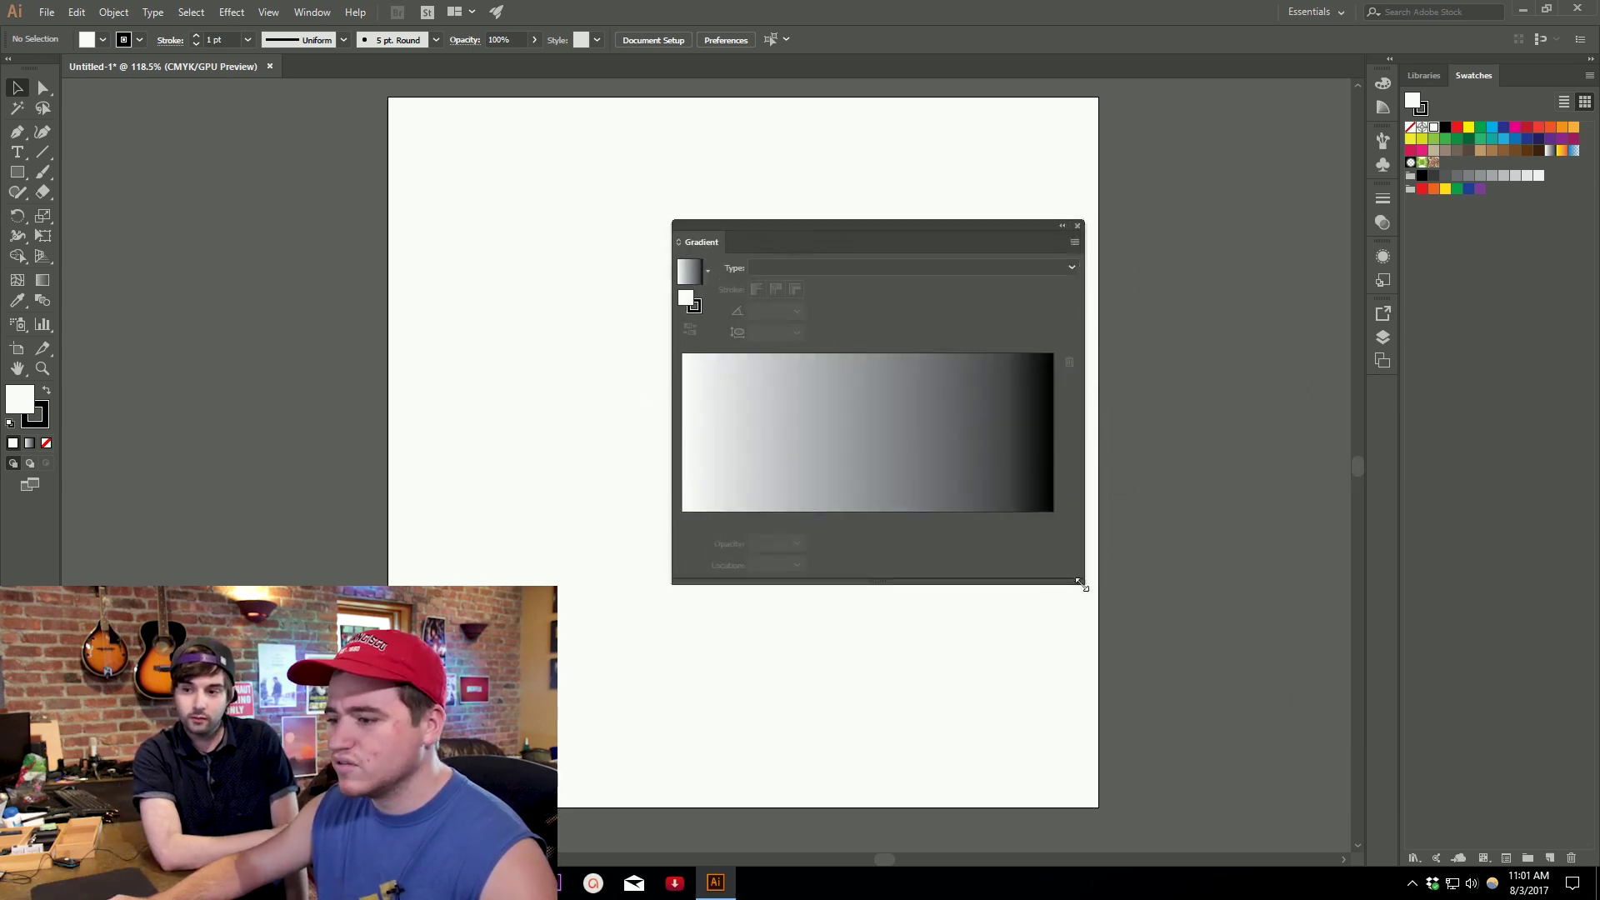
{"action": "left_click_drag", "start_coordinate": [1081, 583], "coordinate": [937, 525]}
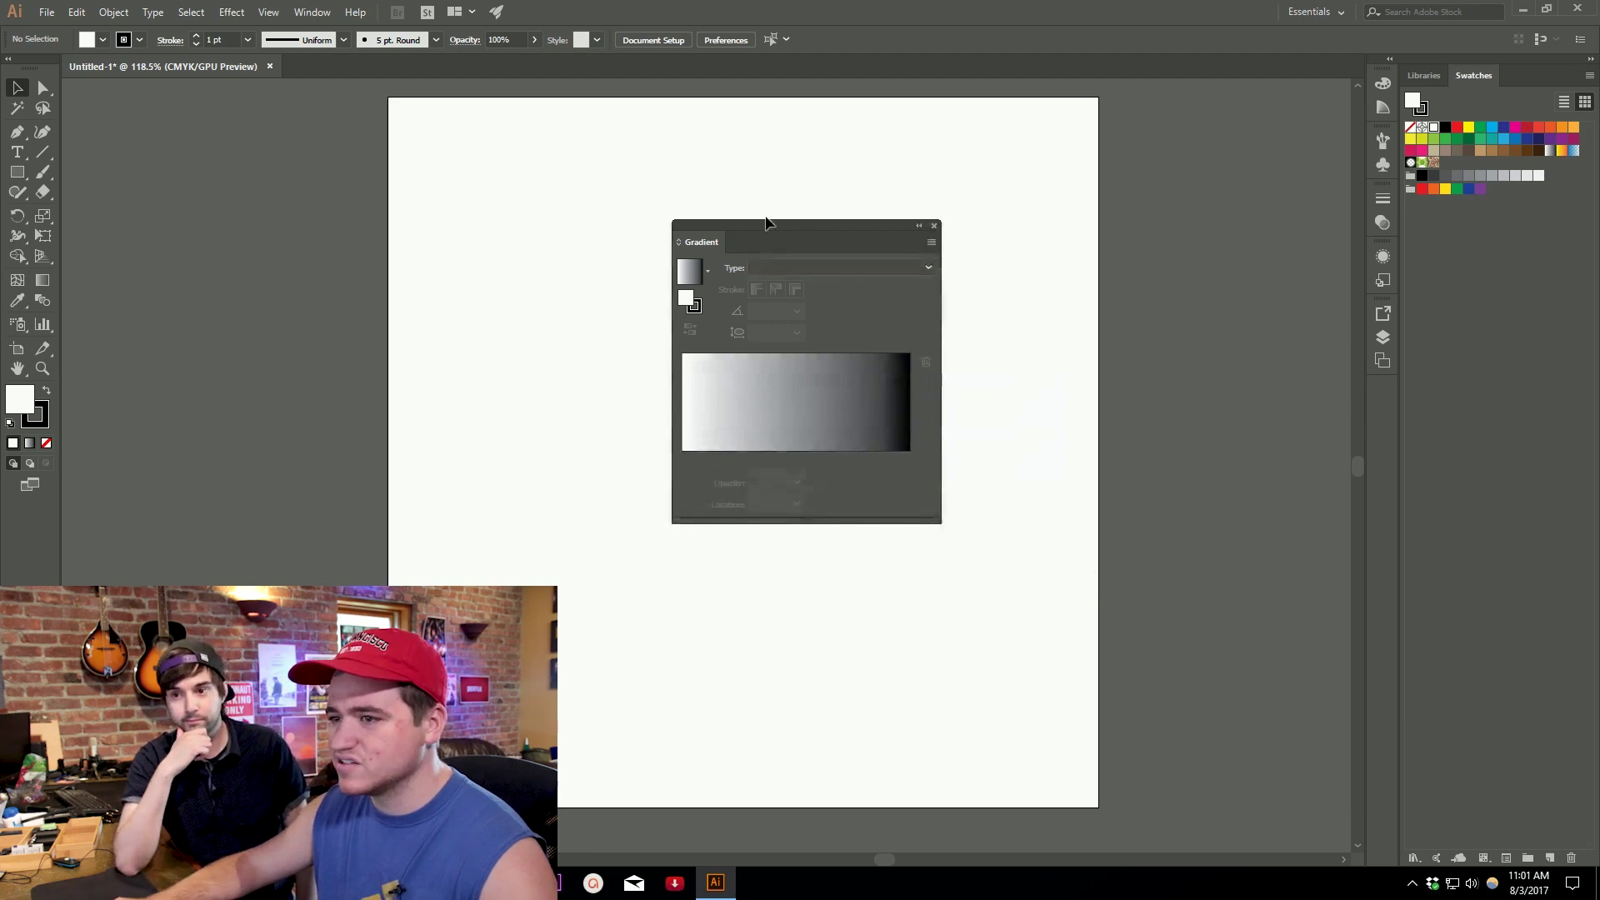
{"action": "left_click_drag", "start_coordinate": [756, 235], "coordinate": [1489, 858]}
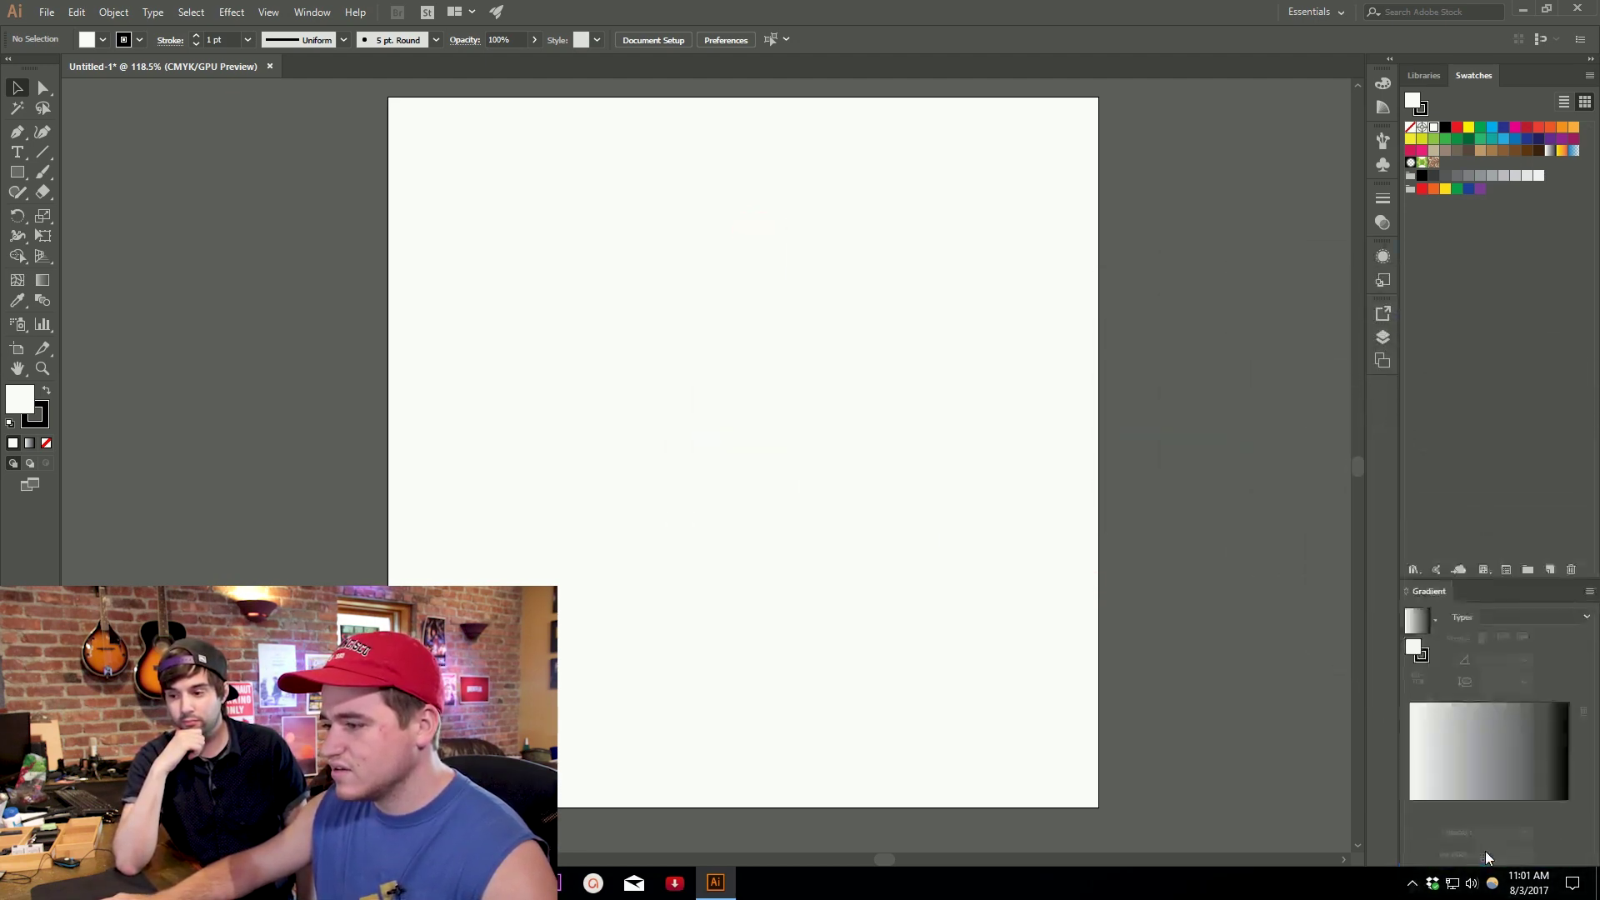
{"action": "left_click_drag", "start_coordinate": [1494, 581], "coordinate": [1499, 393]}
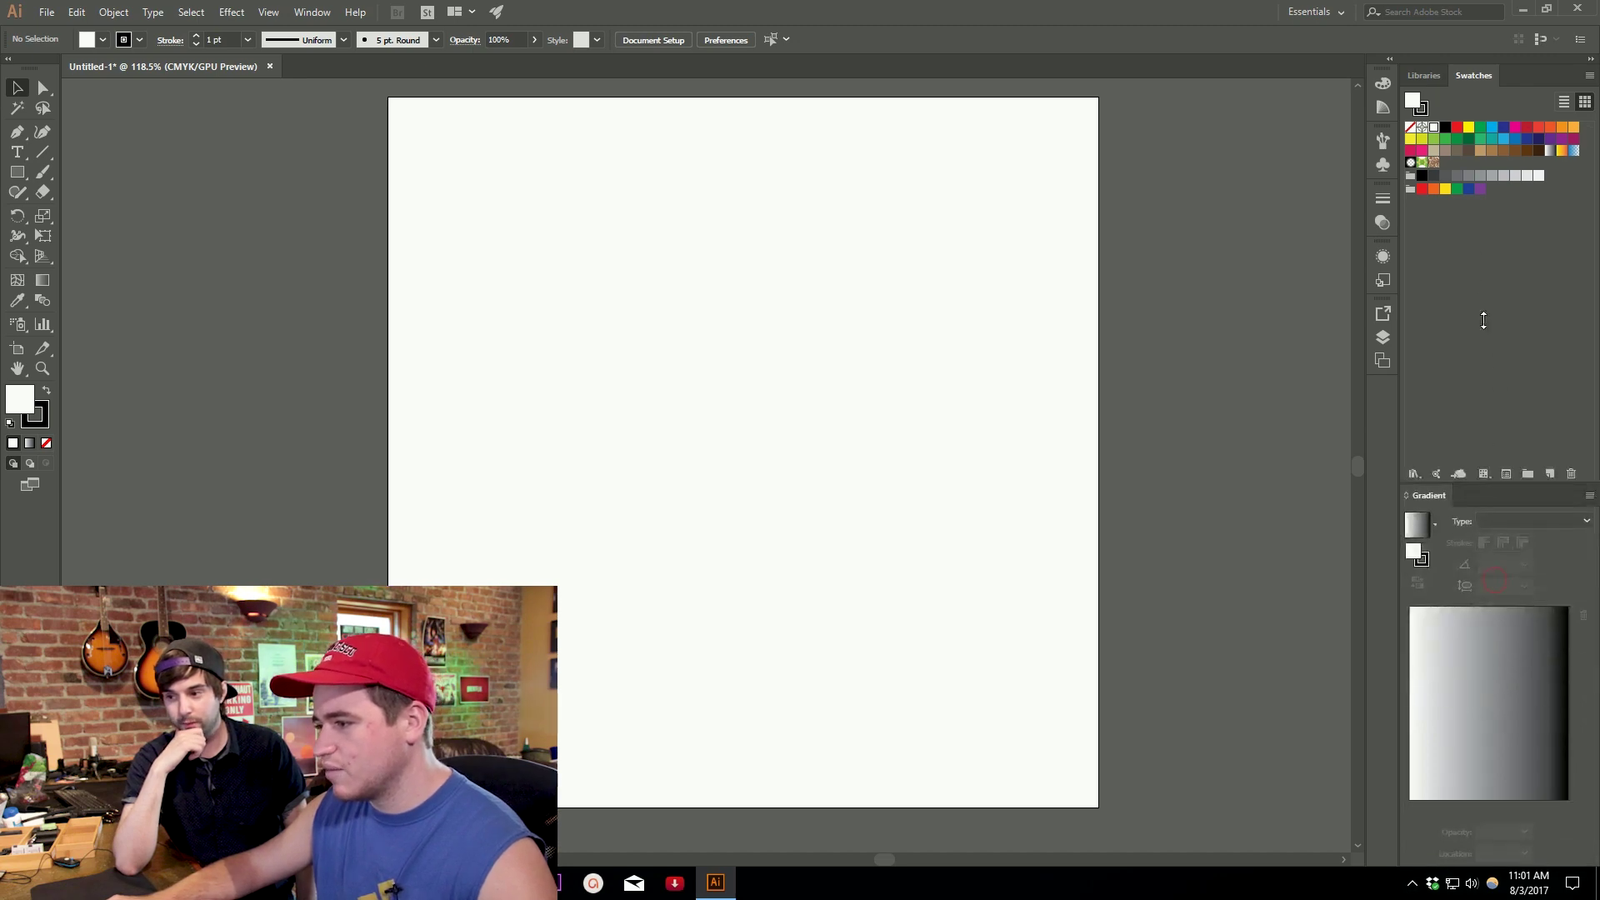
{"action": "left_click_drag", "start_coordinate": [1483, 320], "coordinate": [1513, 488]}
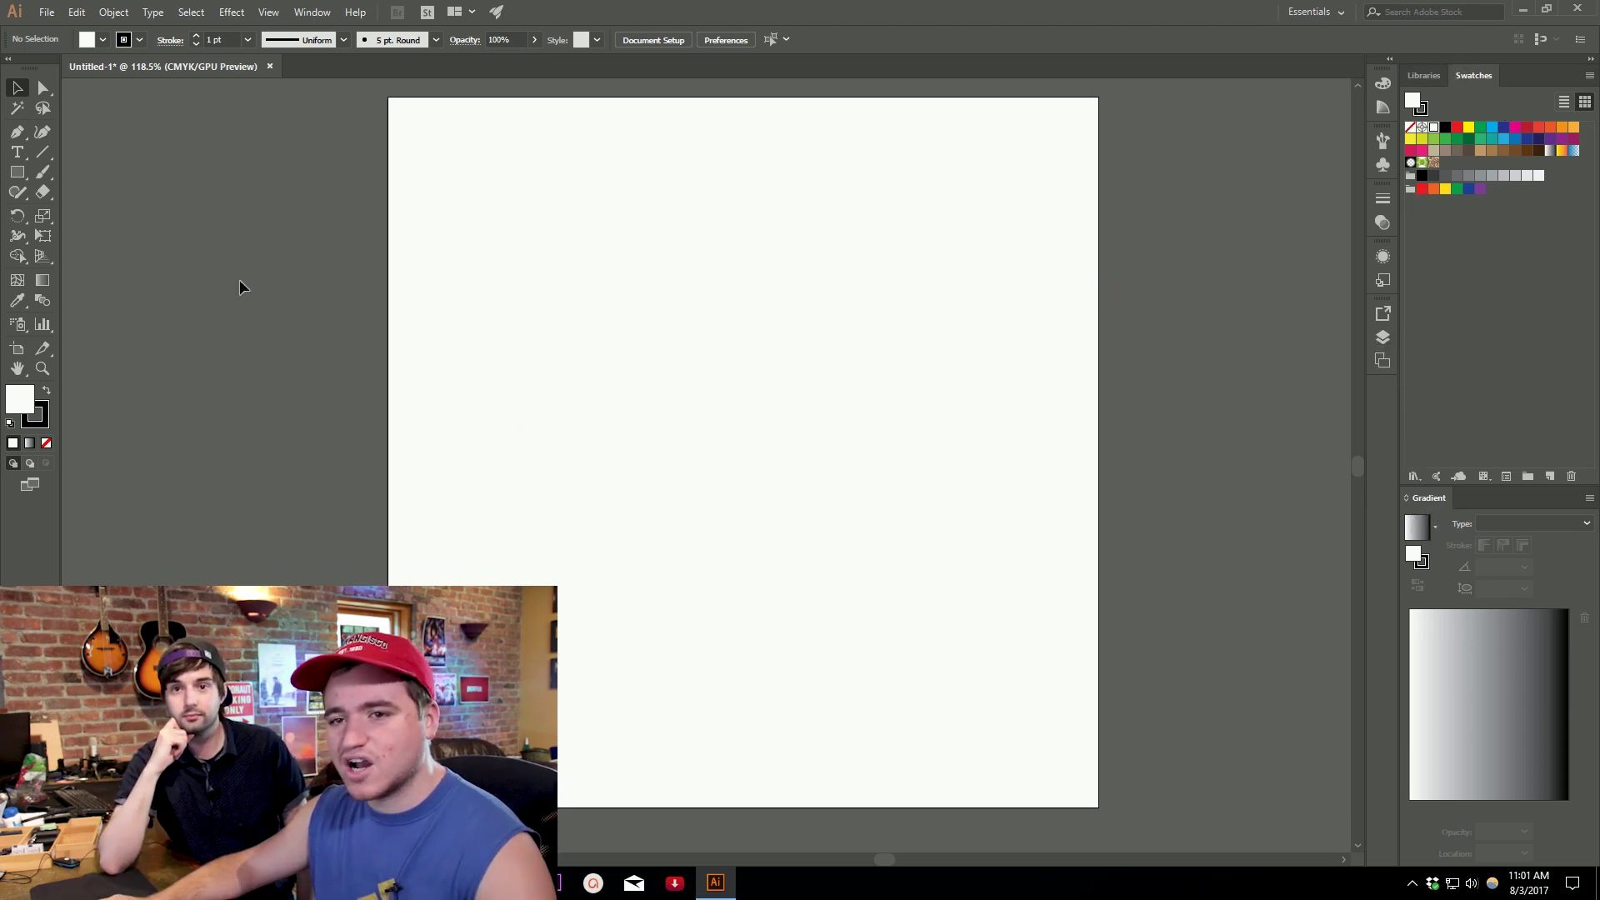
Draw a large rectangle and position it near the artboard centre.
{"action": "left_click", "coordinate": [20, 173]}
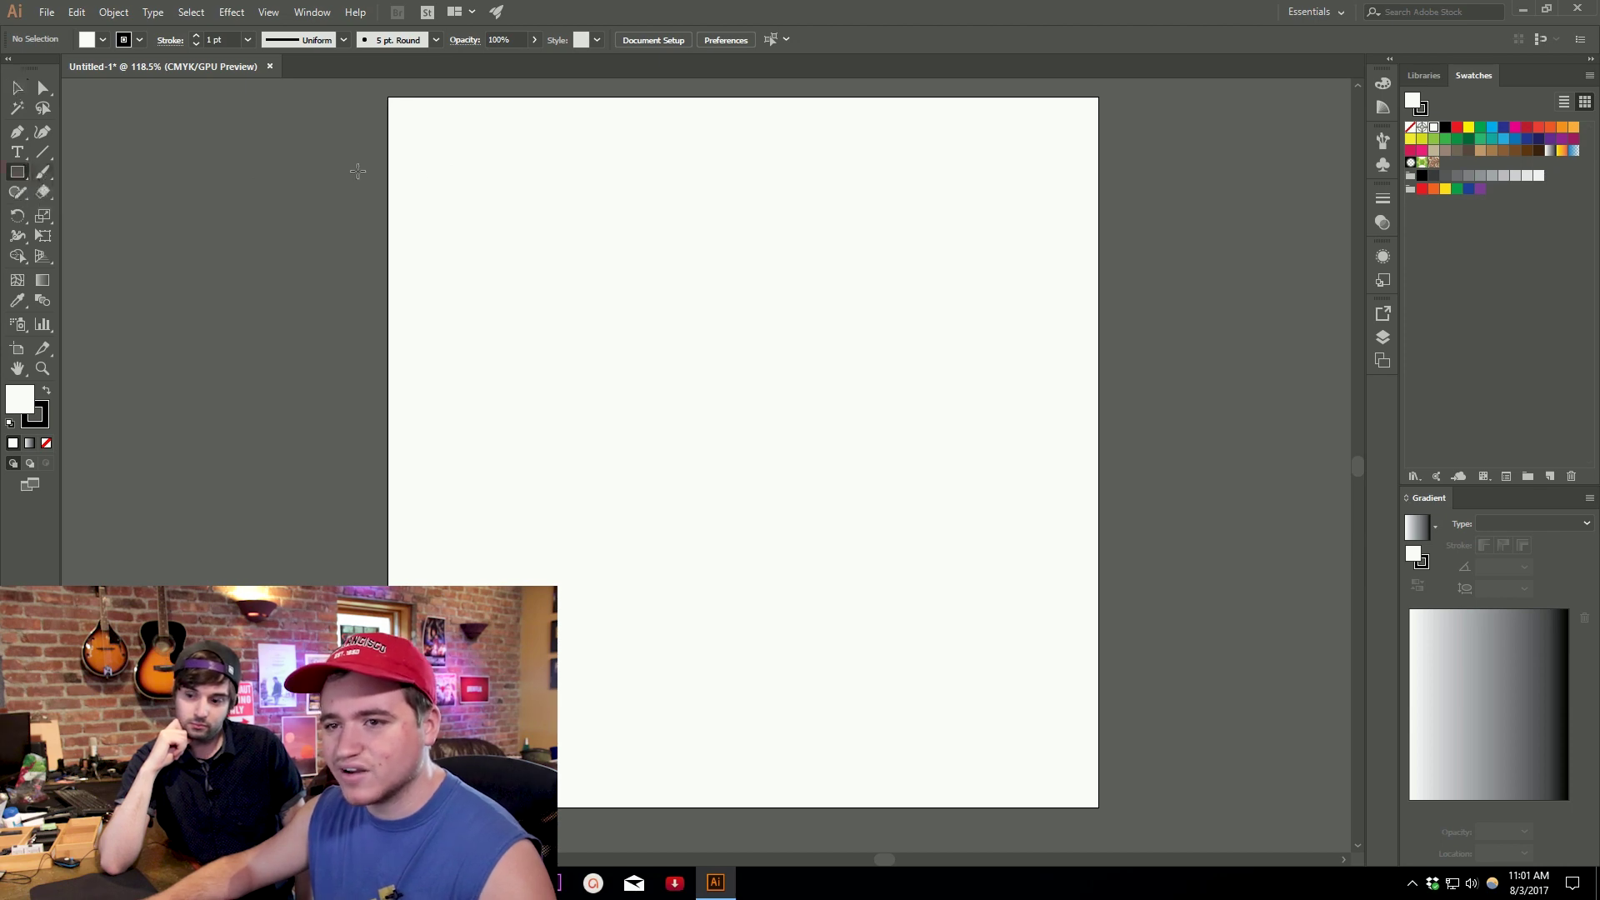
{"action": "mouse_move", "coordinate": [509, 170]}
{"action": "left_mouse_down"}
{"action": "mouse_move", "coordinate": [836, 457]}
{"action": "mouse_move", "coordinate": [1026, 652]}
{"action": "left_mouse_up"}
{"action": "key", "text": "v"}
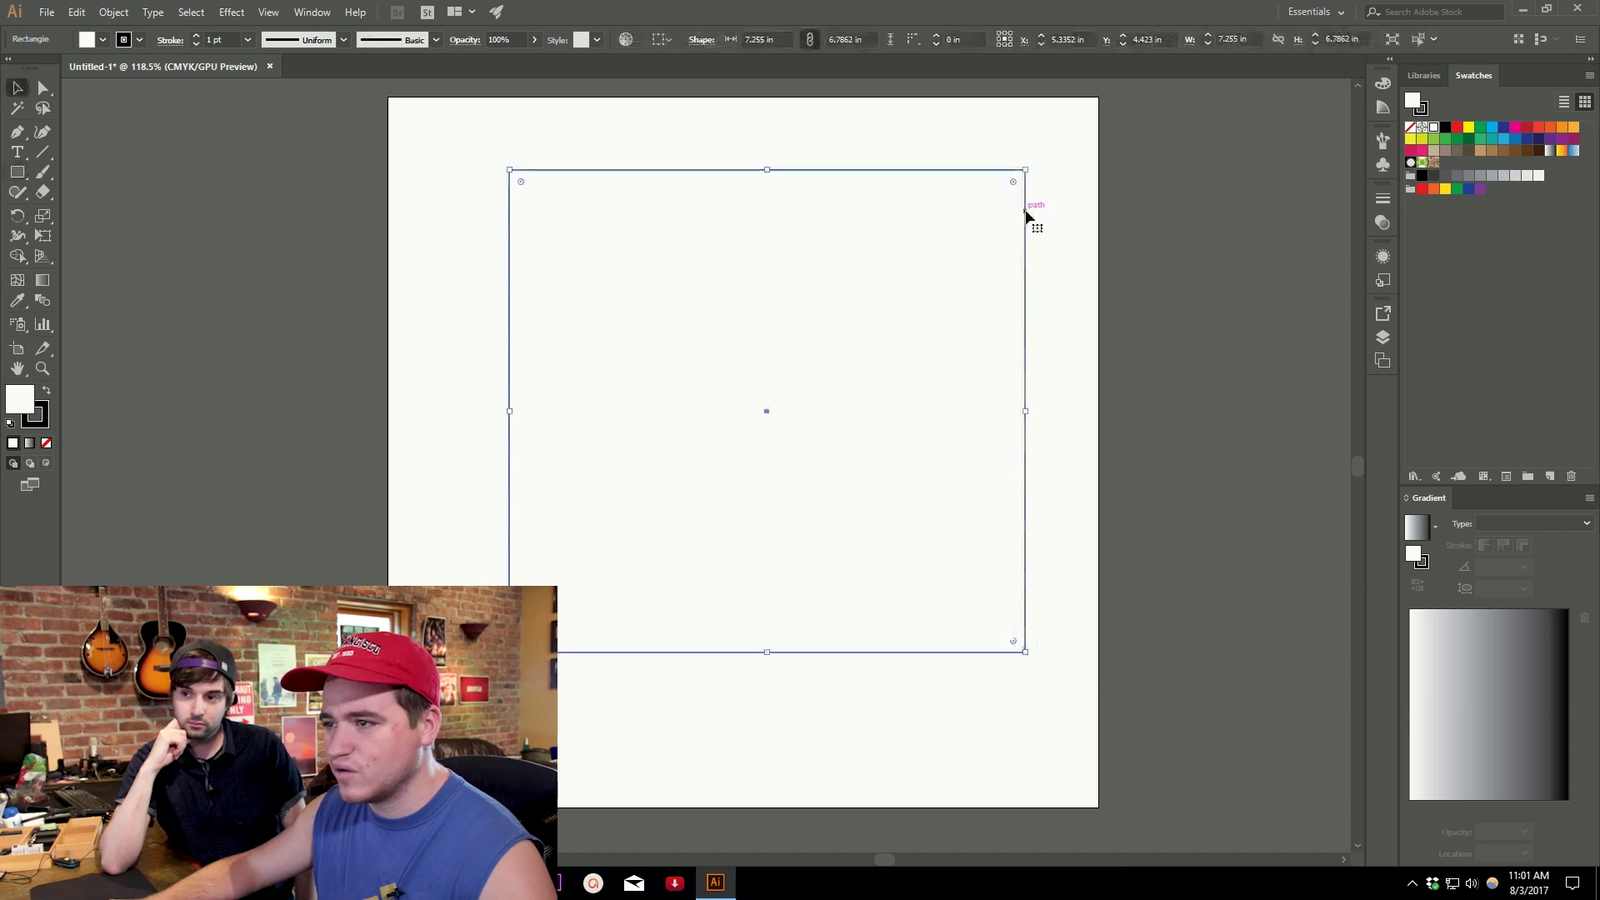
{"action": "mouse_move", "coordinate": [1026, 216]}
{"action": "left_mouse_down"}
{"action": "mouse_move", "coordinate": [1007, 260]}
{"action": "mouse_move", "coordinate": [1021, 233]}
{"action": "left_mouse_up"}
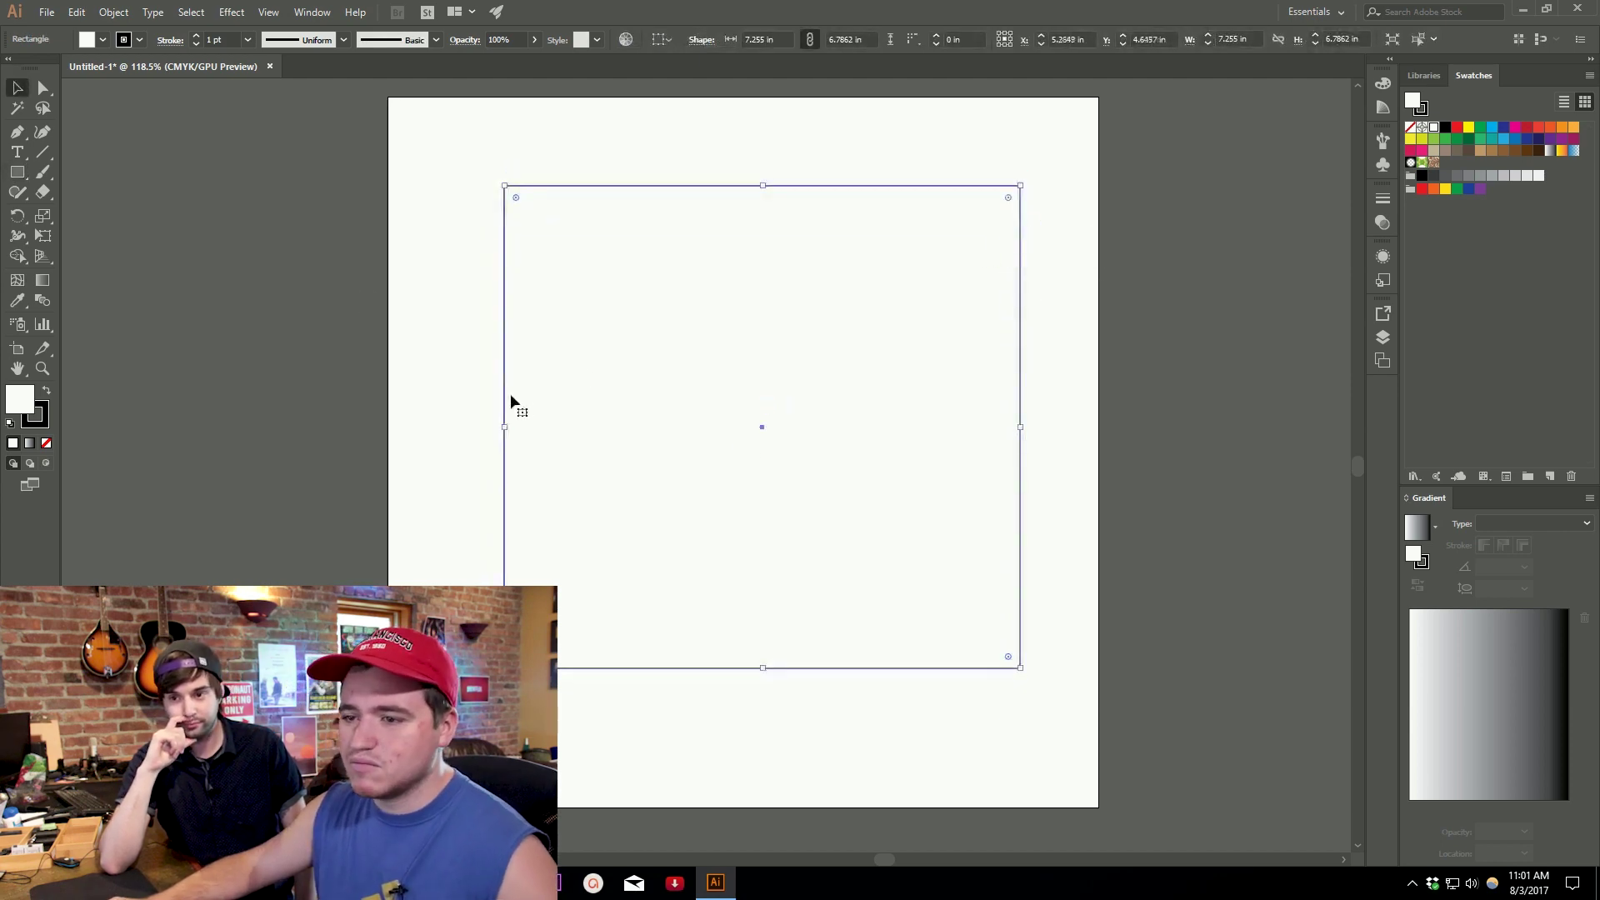
{"action": "left_click_drag", "start_coordinate": [511, 400], "coordinate": [182, 393]}
{"action": "left_click_drag", "start_coordinate": [369, 398], "coordinate": [663, 397]}
{"action": "mouse_move", "coordinate": [683, 309]}
{"action": "left_mouse_down"}
{"action": "mouse_move", "coordinate": [701, 319]}
{"action": "mouse_move", "coordinate": [689, 325]}
{"action": "mouse_move", "coordinate": [683, 304]}
{"action": "left_mouse_up"}
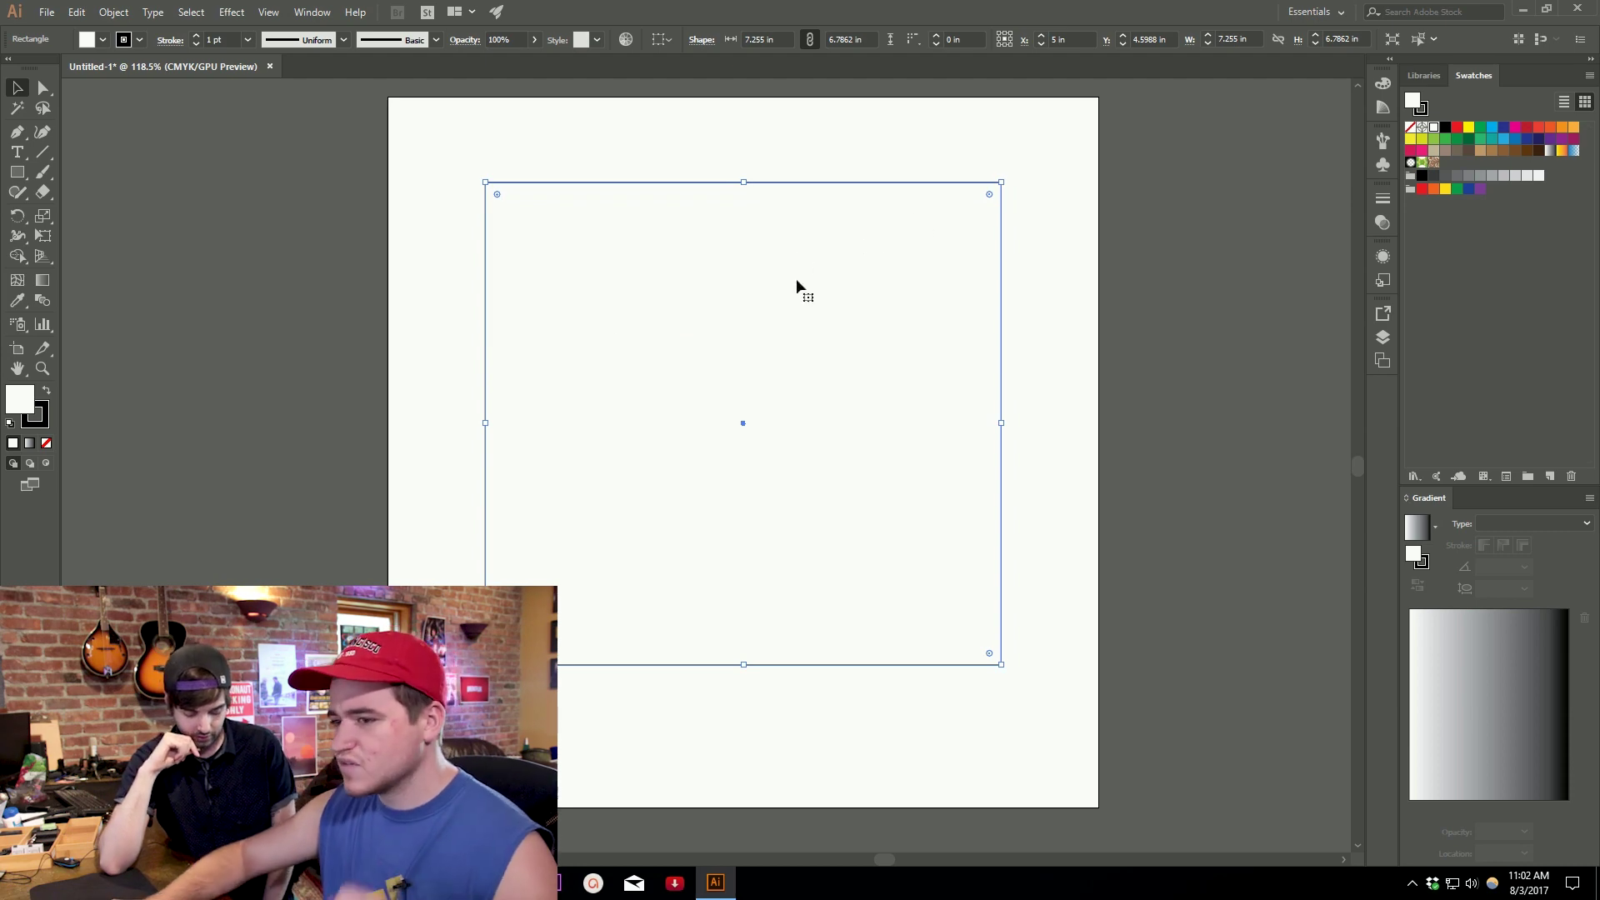
Set the rectangle's stroke to None, keeping the white fill, and nudge it centred.
{"action": "left_click", "coordinate": [41, 425]}
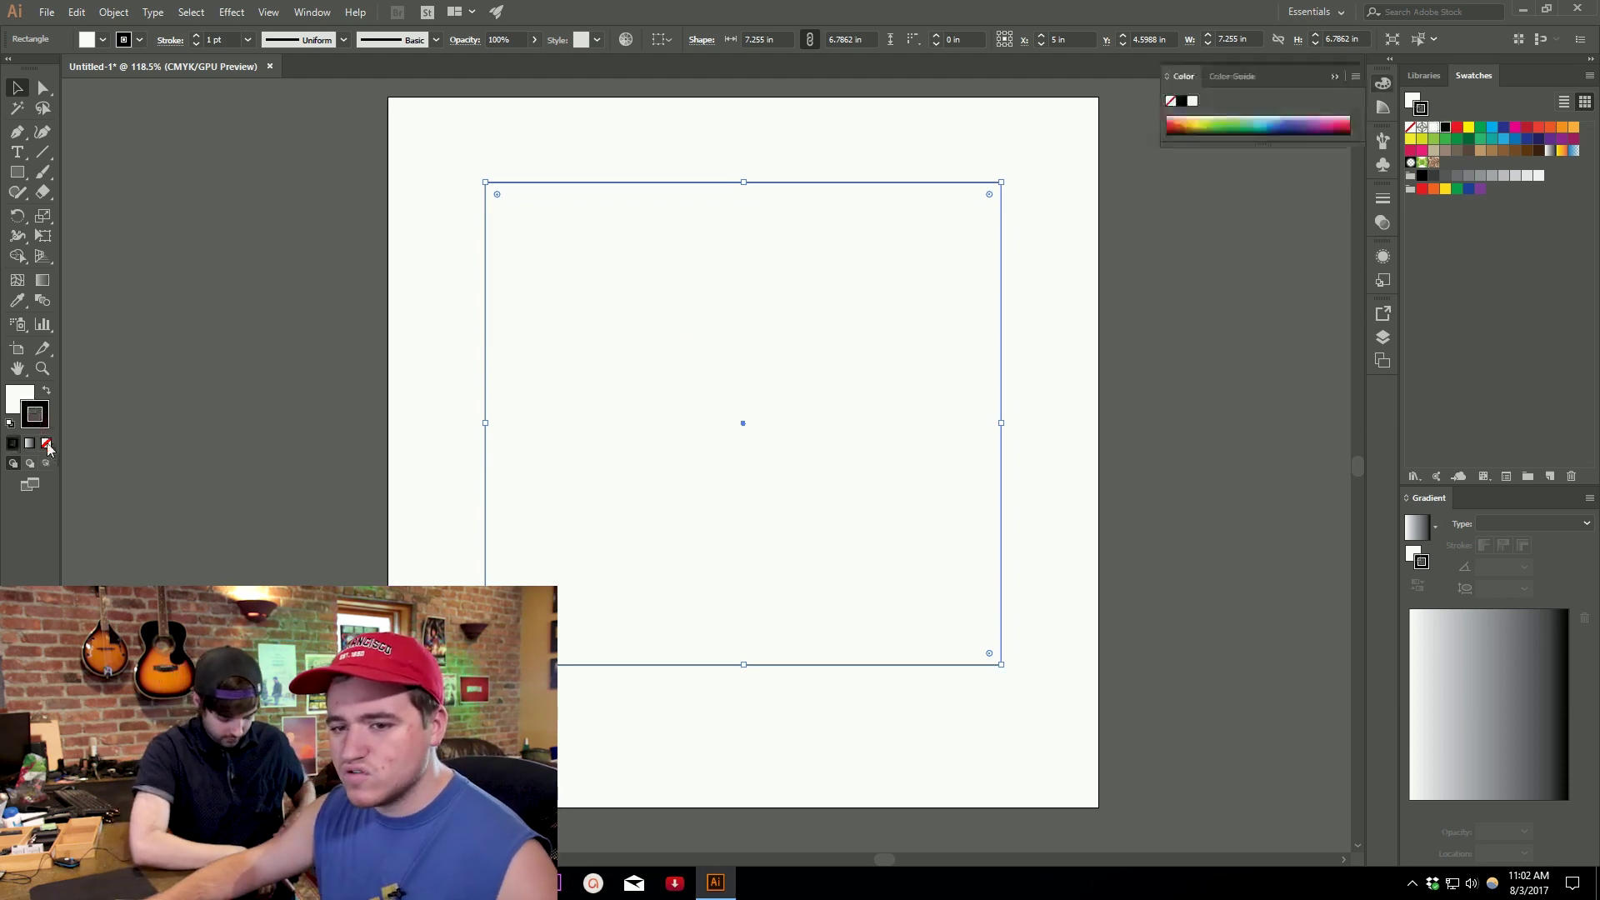
{"action": "left_click", "coordinate": [45, 442]}
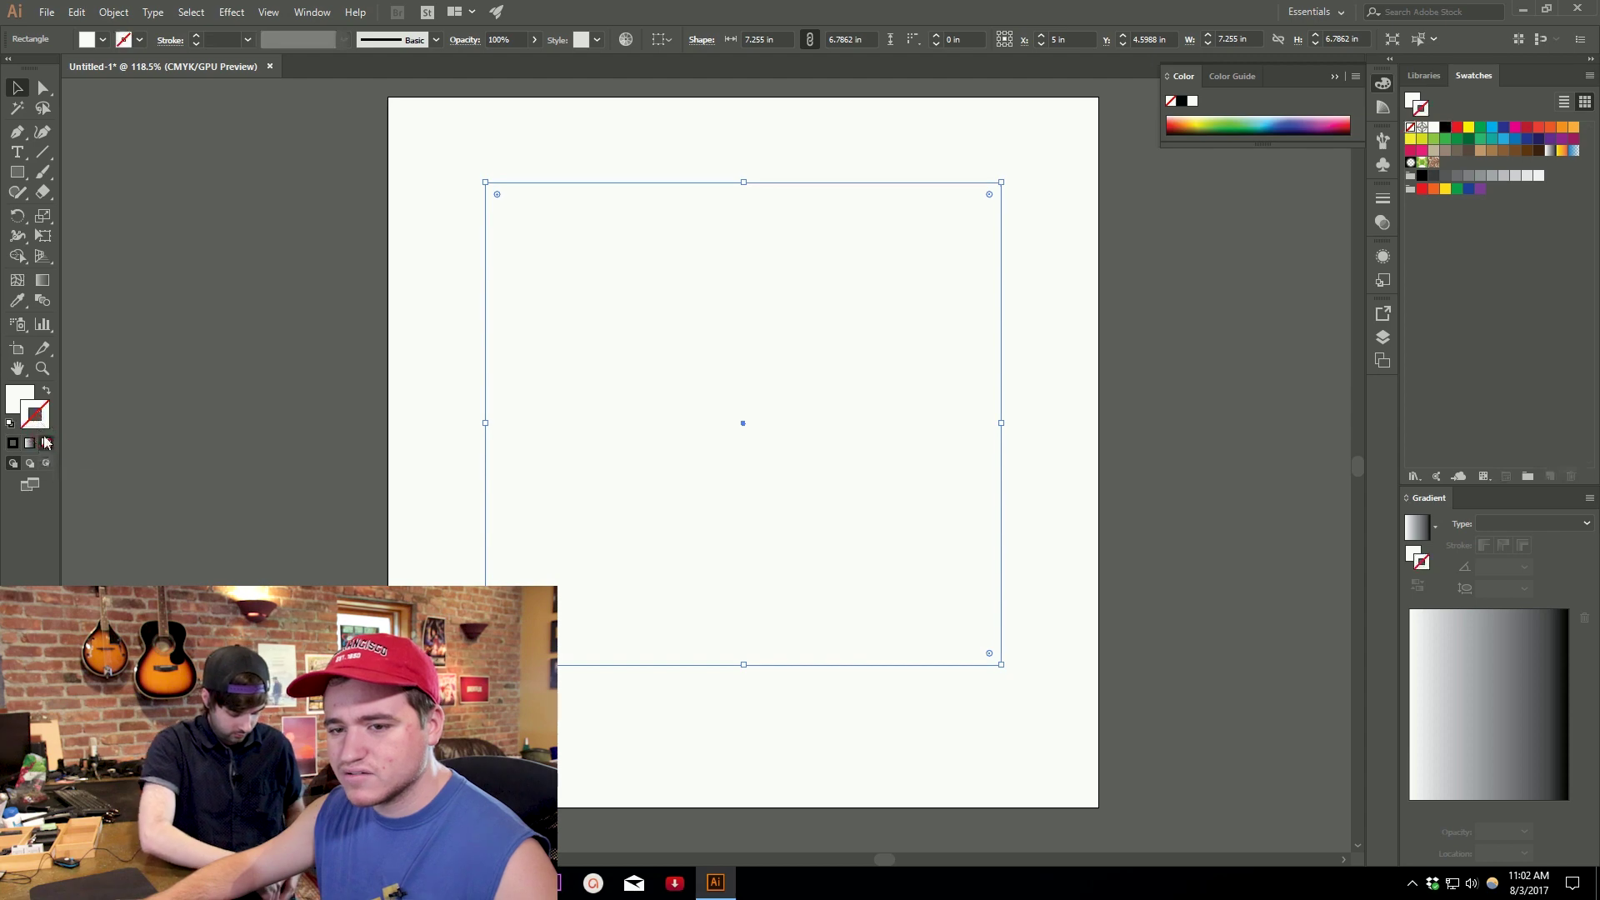
{"action": "left_click", "coordinate": [19, 396]}
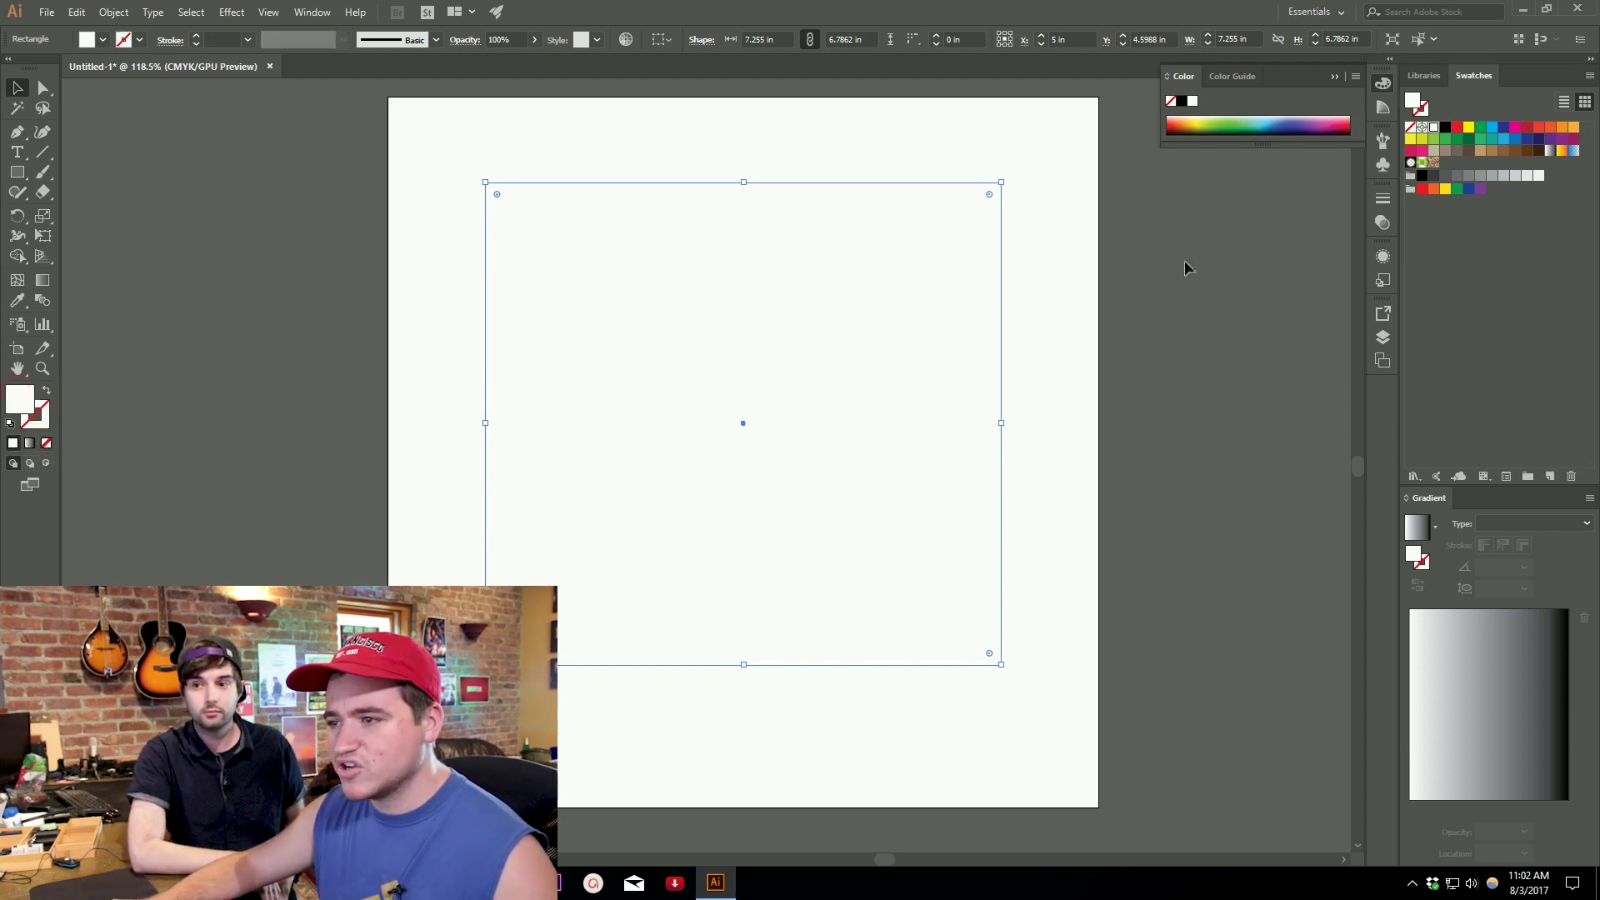
{"action": "left_click_drag", "start_coordinate": [989, 343], "coordinate": [983, 348]}
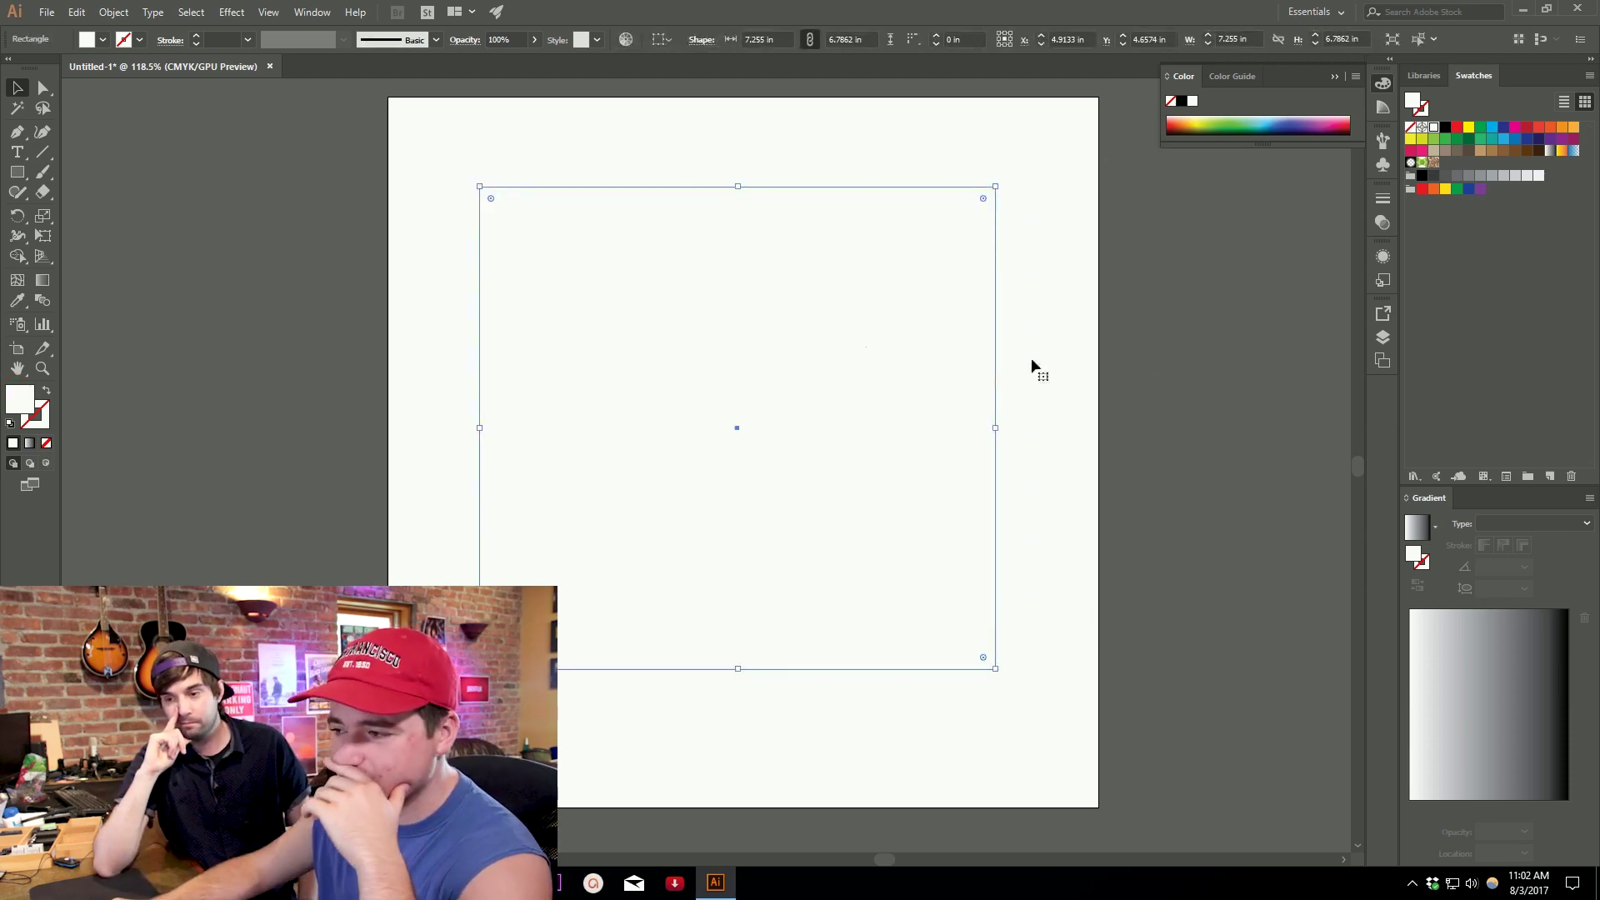
Give the rectangle a linear white-to-black gradient at 0° and widen the docked panels.
{"action": "left_click", "coordinate": [1420, 524]}
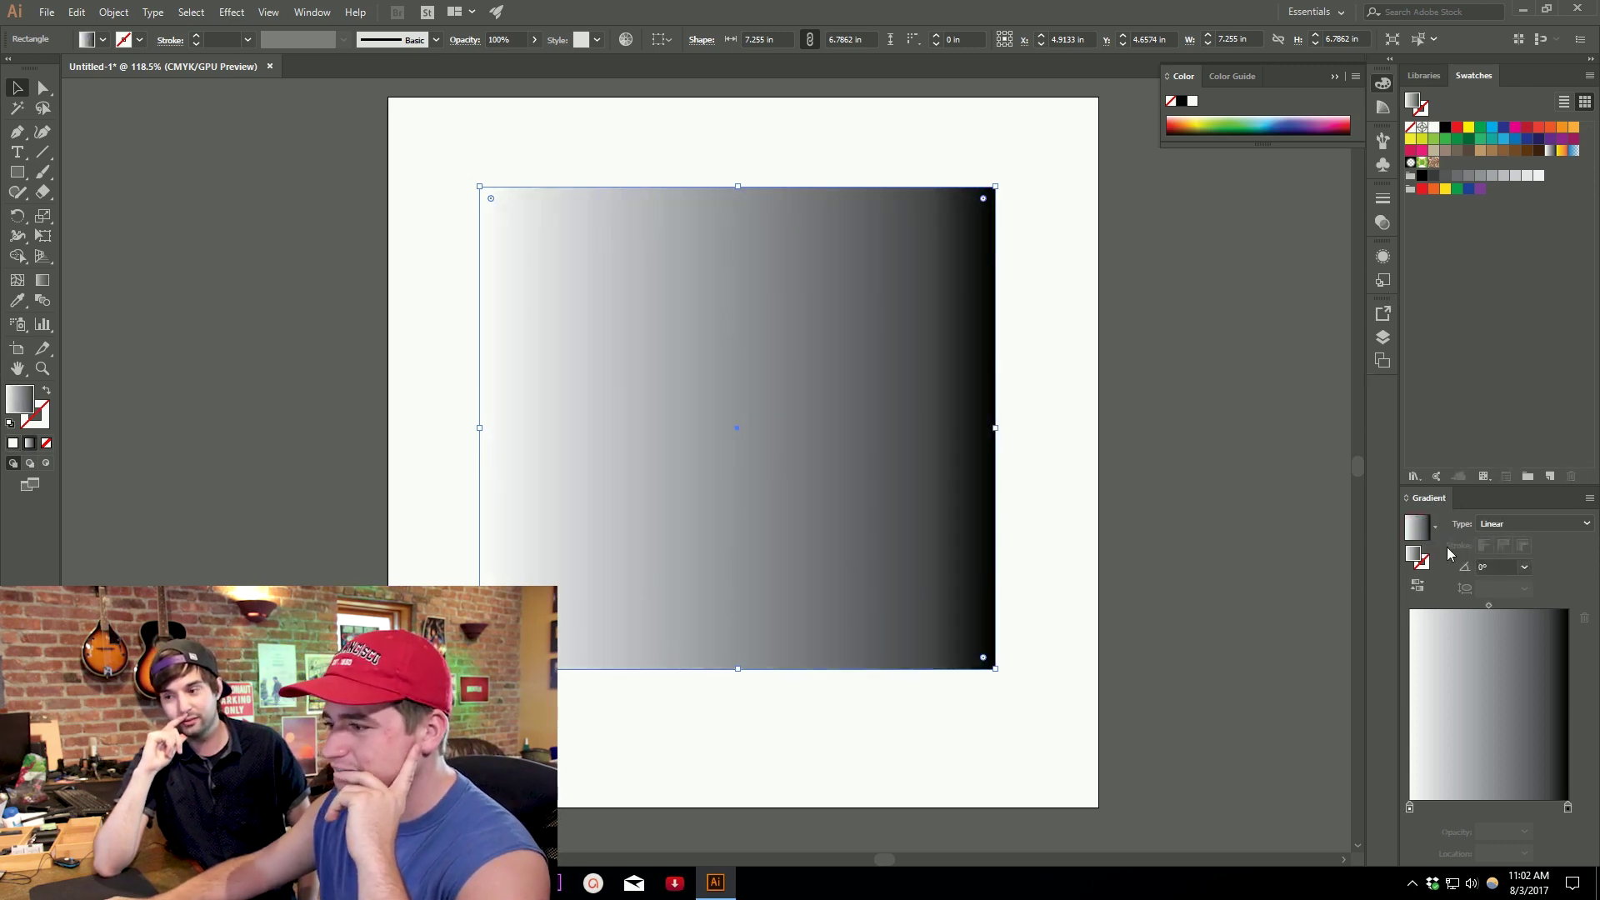
{"action": "double_click", "coordinate": [1410, 806]}
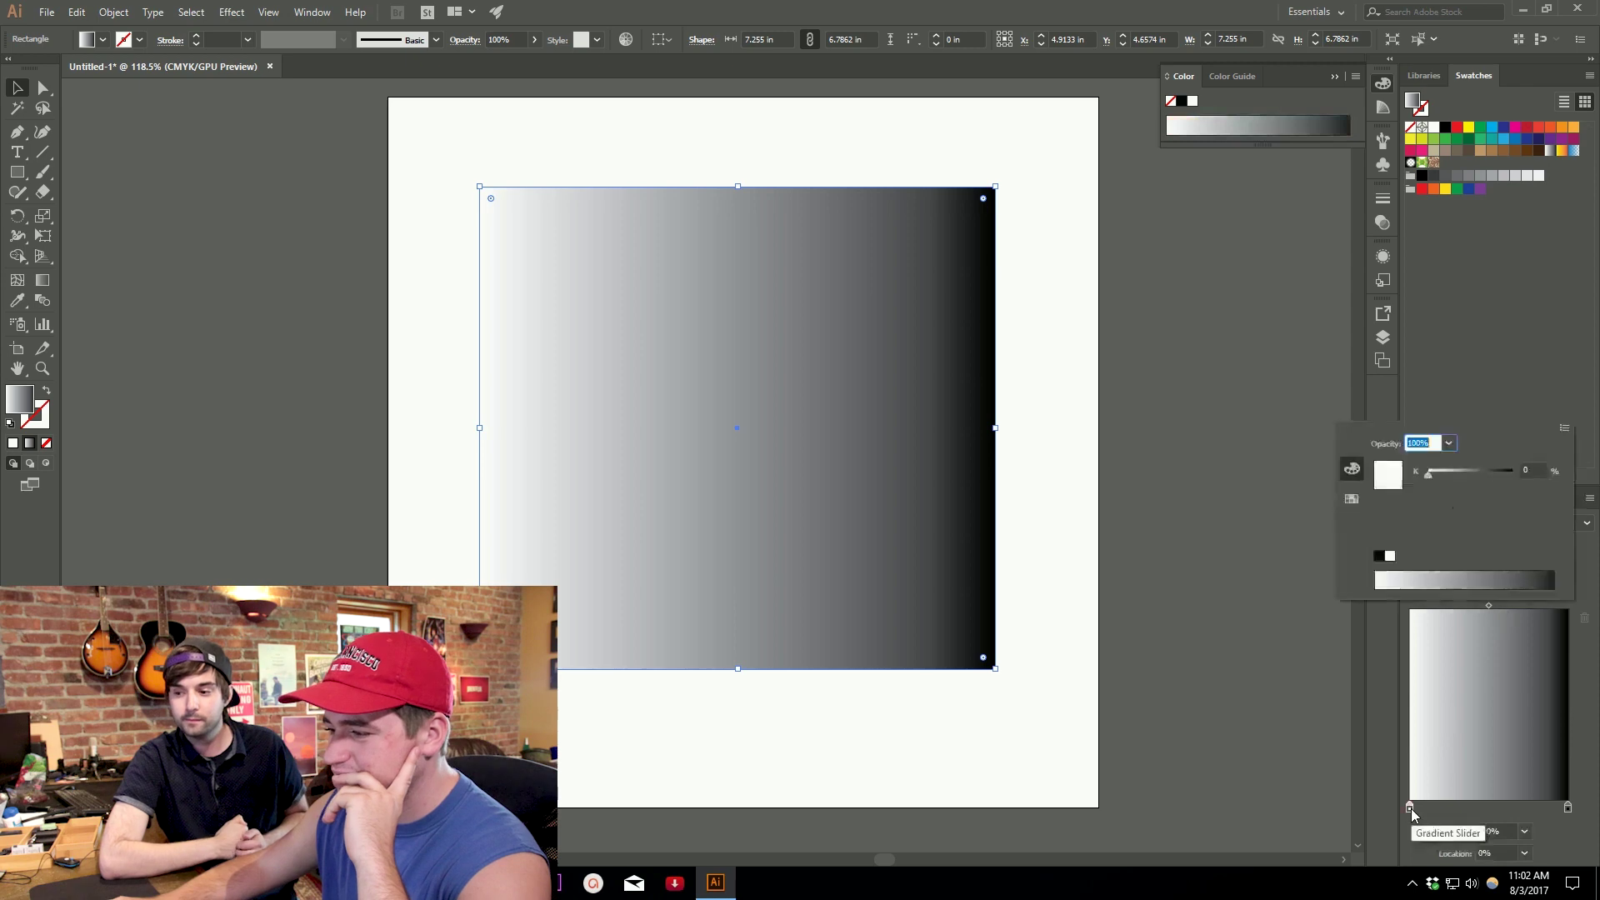
{"action": "mouse_move", "coordinate": [1443, 475]}
{"action": "left_mouse_down"}
{"action": "mouse_move", "coordinate": [1478, 467]}
{"action": "mouse_move", "coordinate": [1426, 479]}
{"action": "left_mouse_up"}
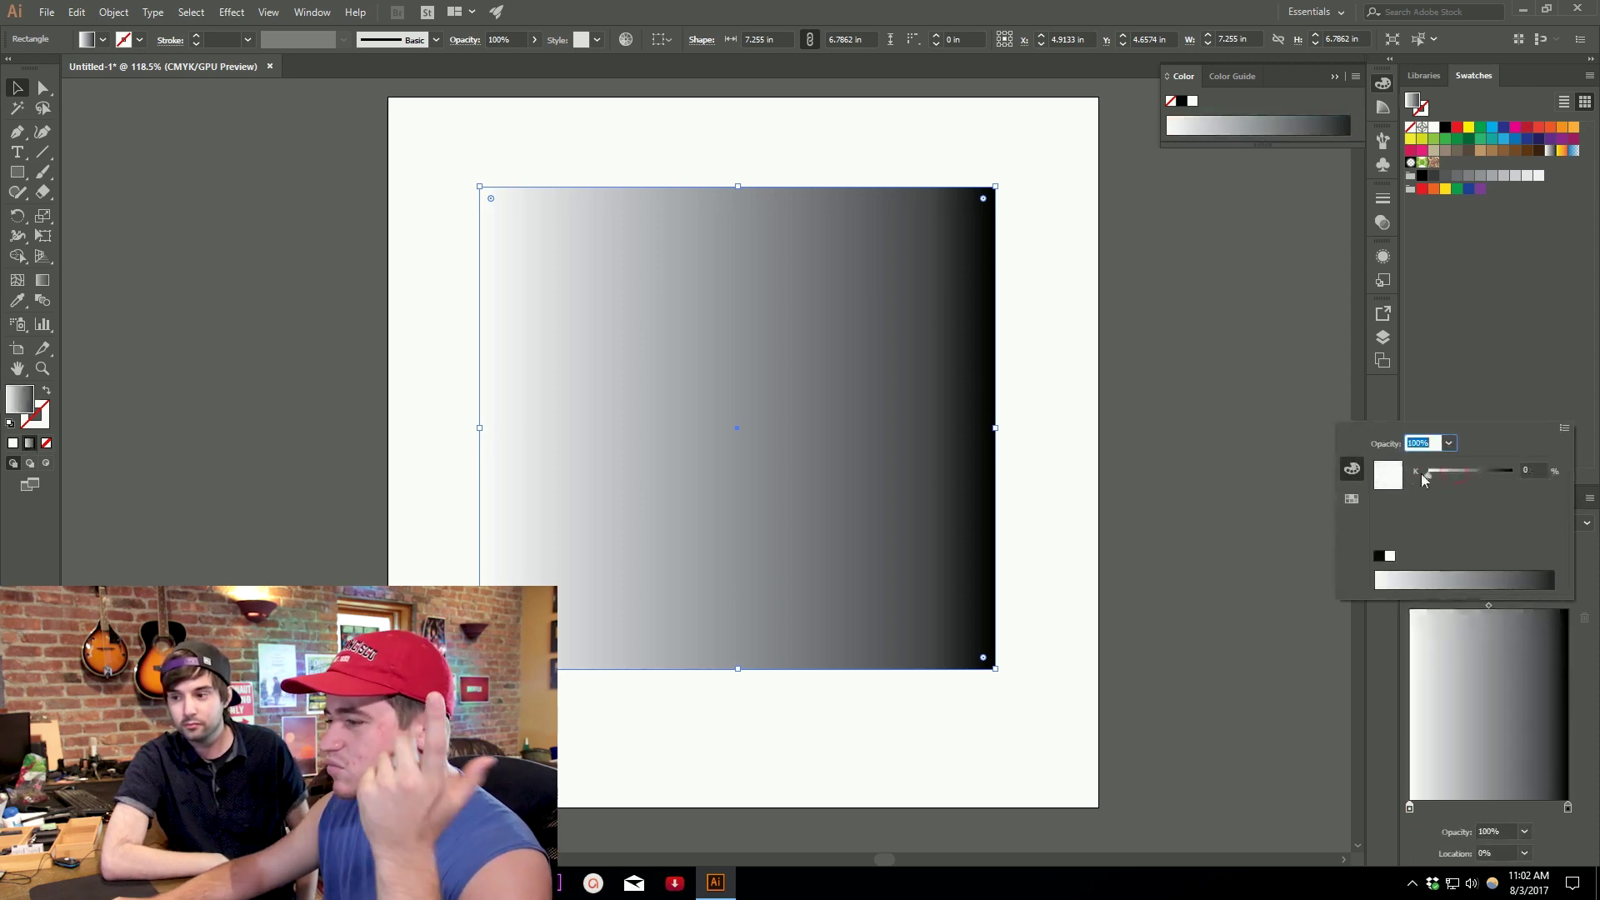
{"action": "left_click", "coordinate": [1529, 390]}
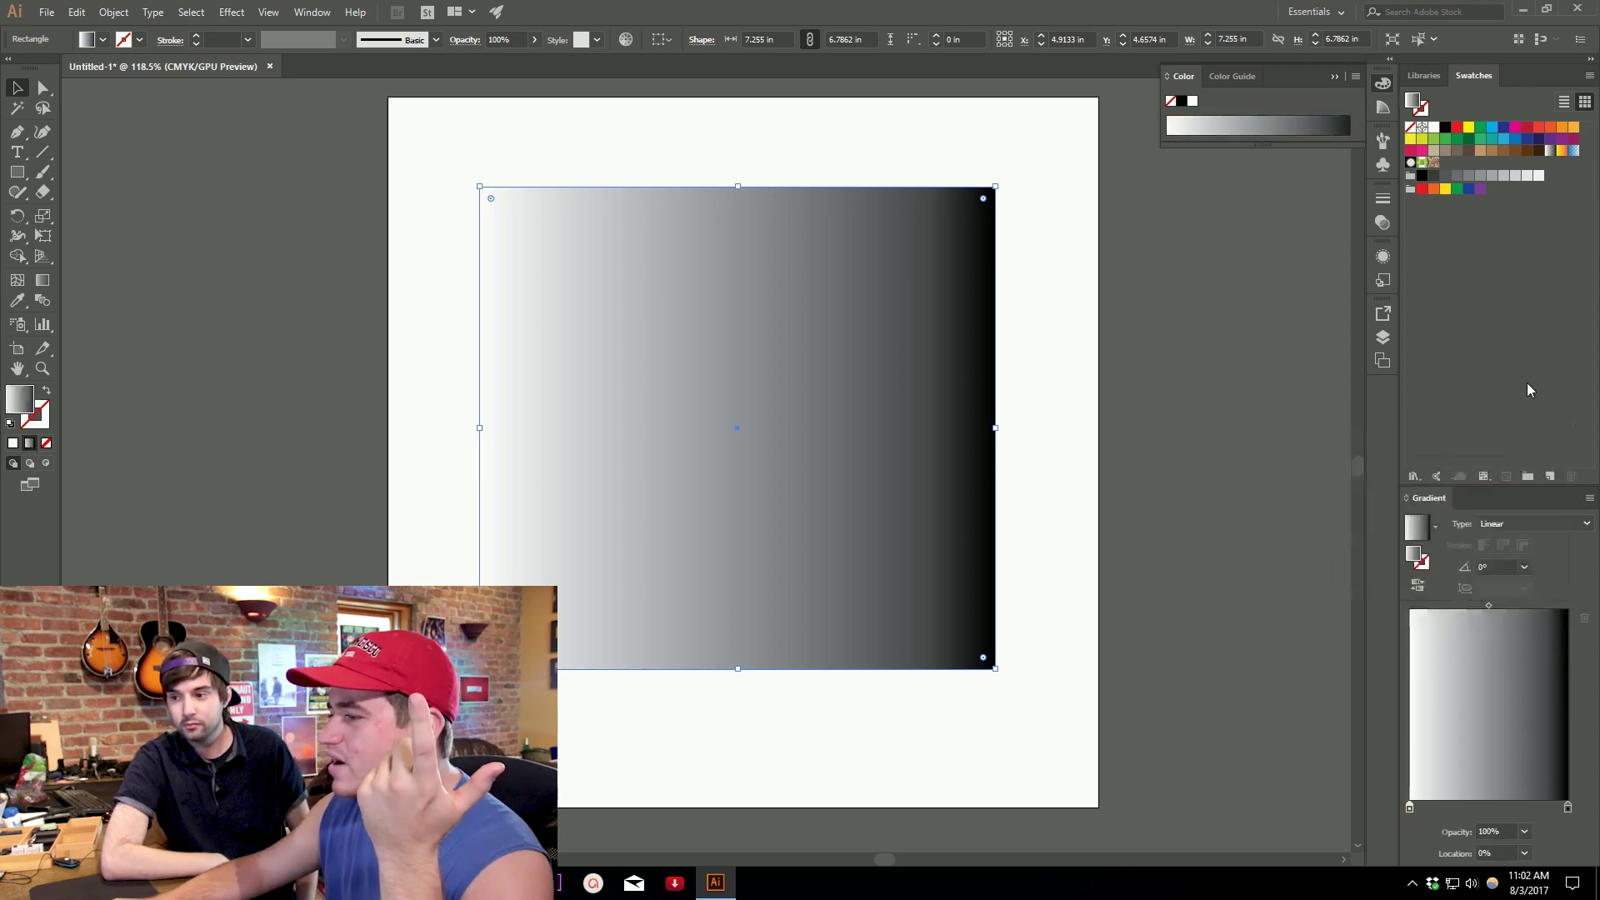
{"action": "double_click", "coordinate": [1567, 808]}
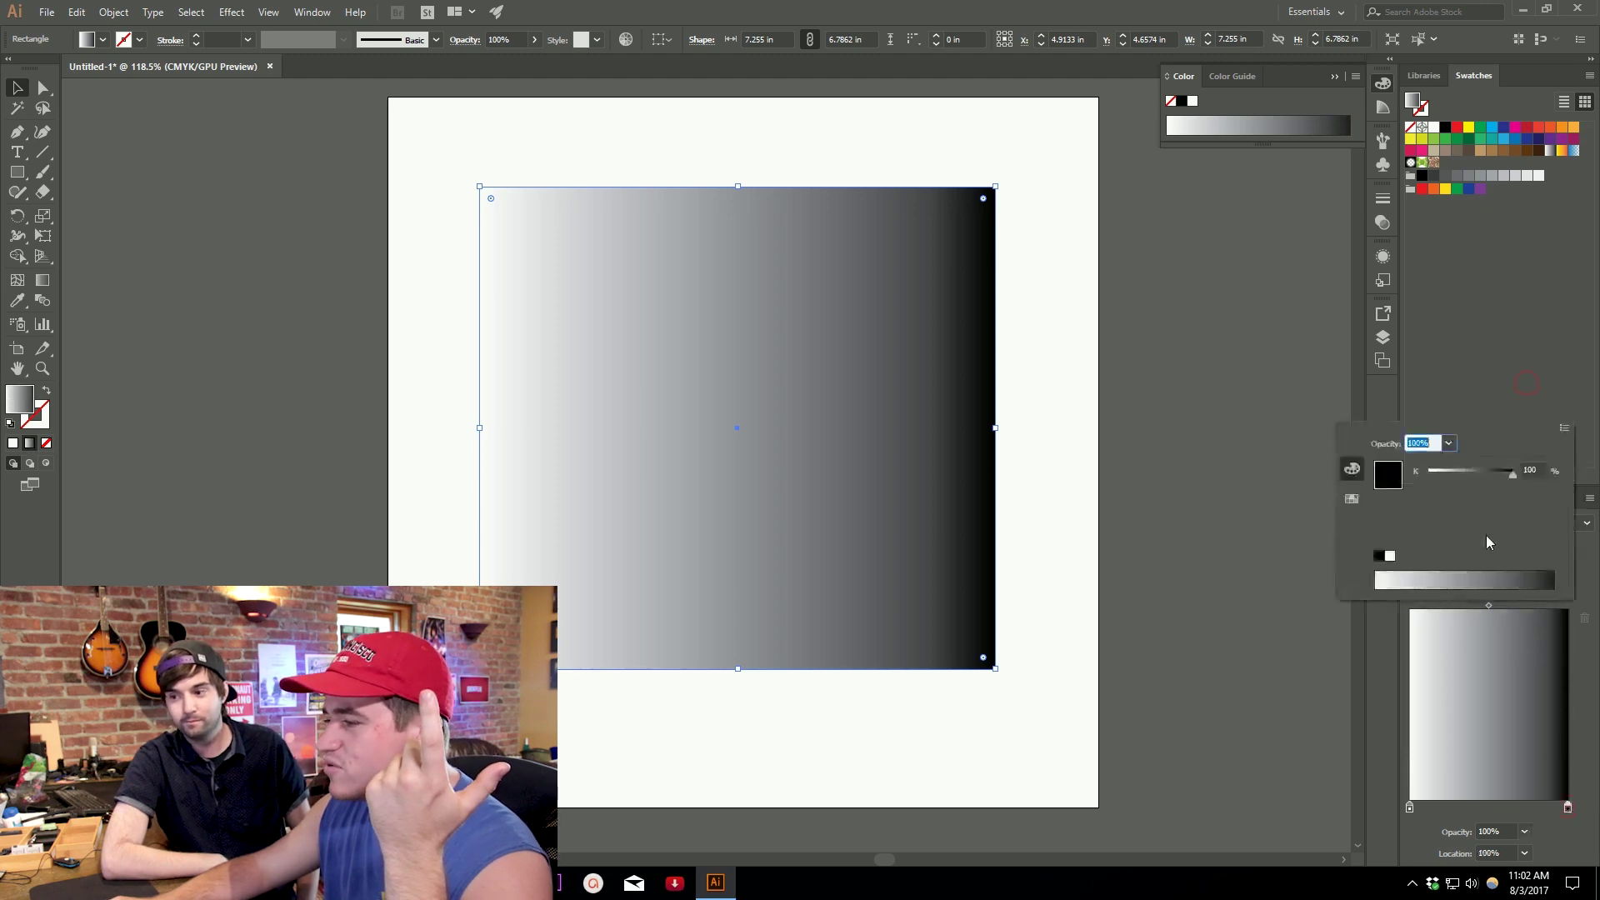
{"action": "left_click", "coordinate": [1488, 412]}
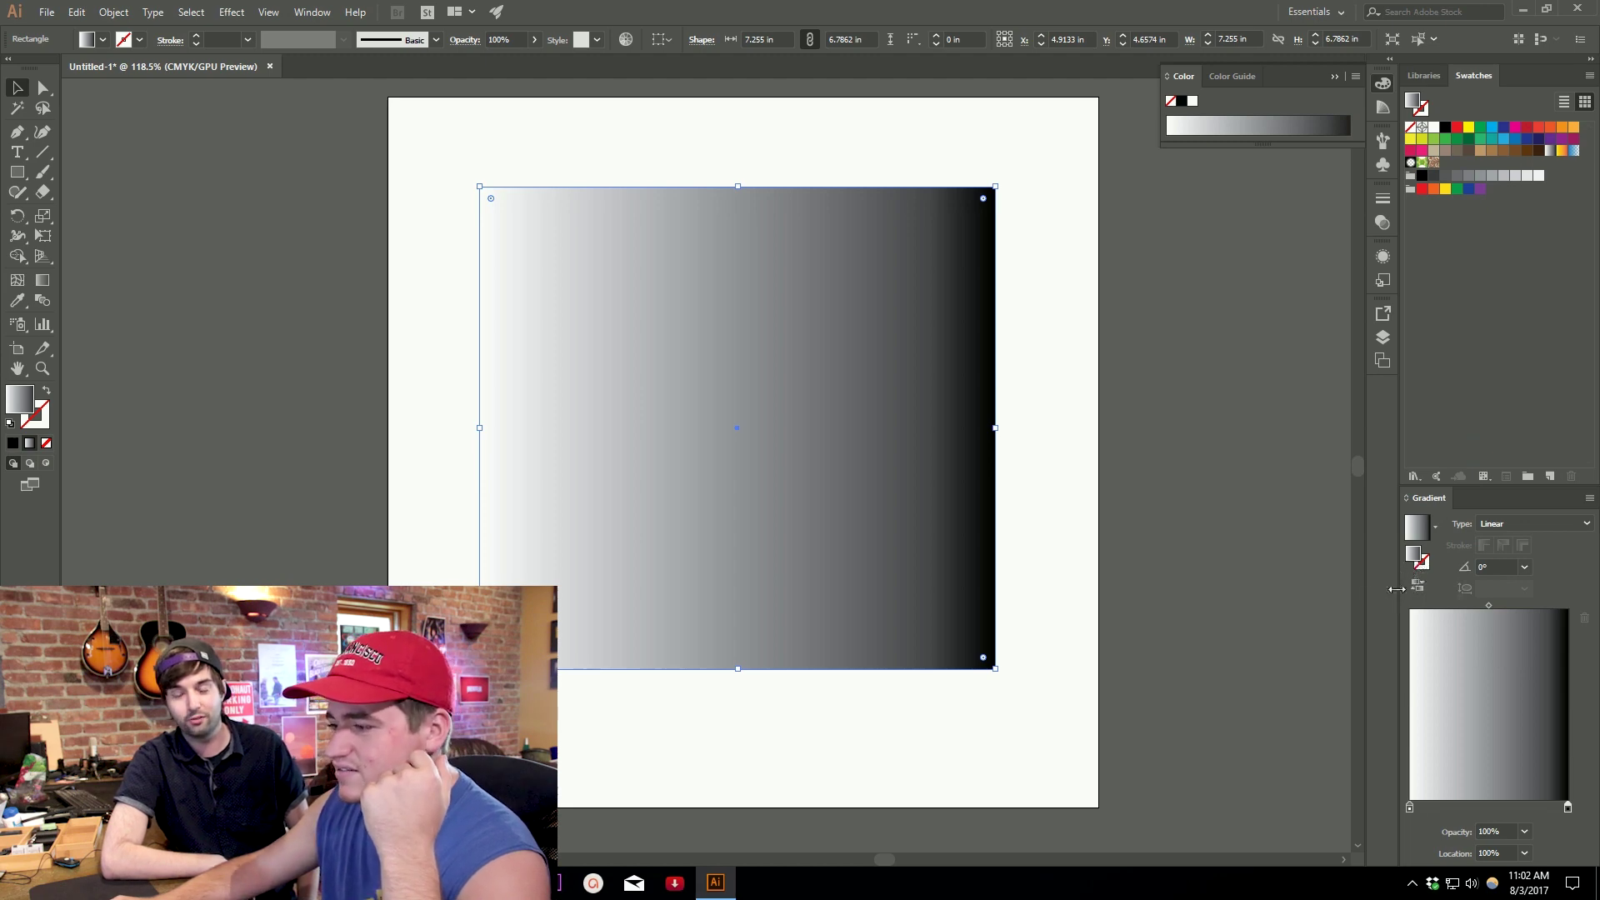
{"action": "left_click_drag", "start_coordinate": [1400, 594], "coordinate": [1290, 575]}
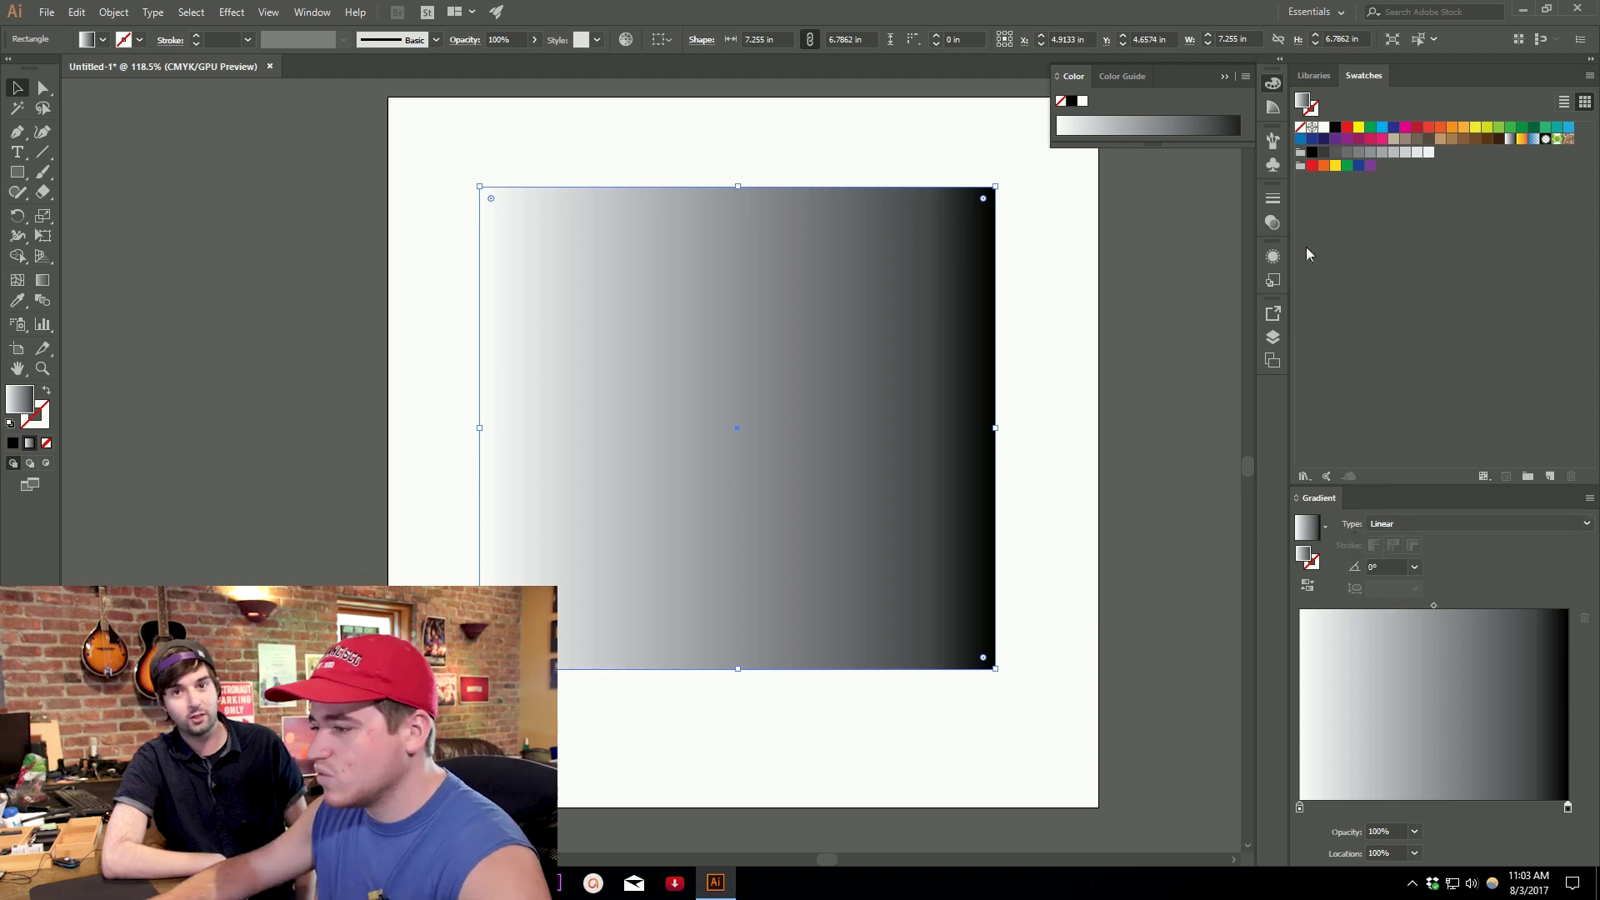
{"action": "left_click", "coordinate": [1326, 528]}
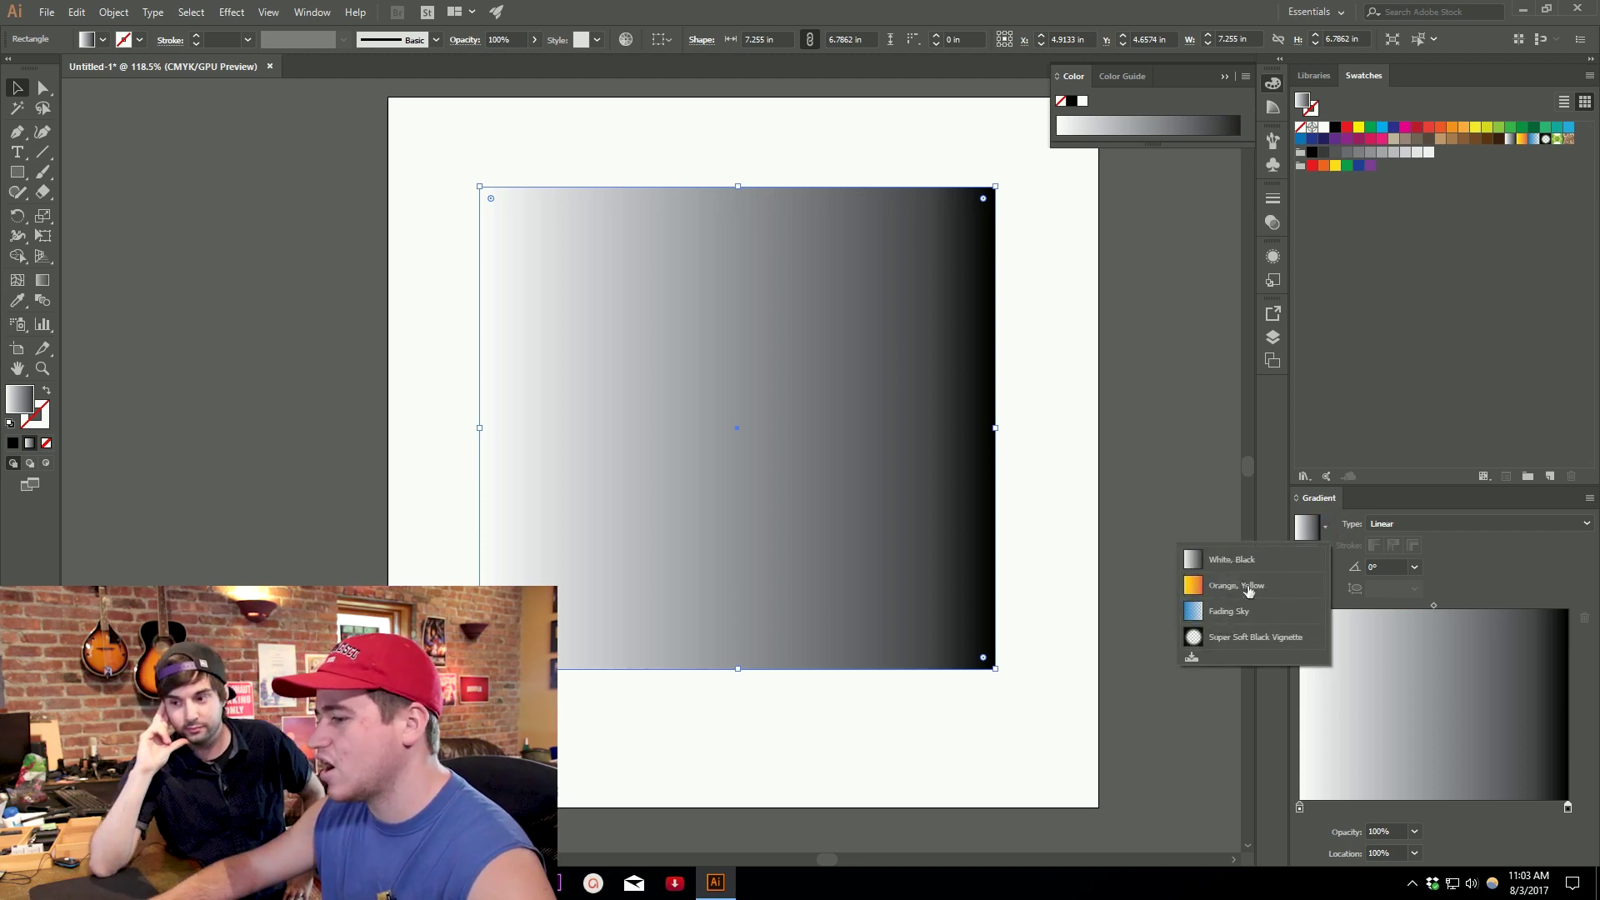
{"action": "left_click", "coordinate": [1218, 587]}
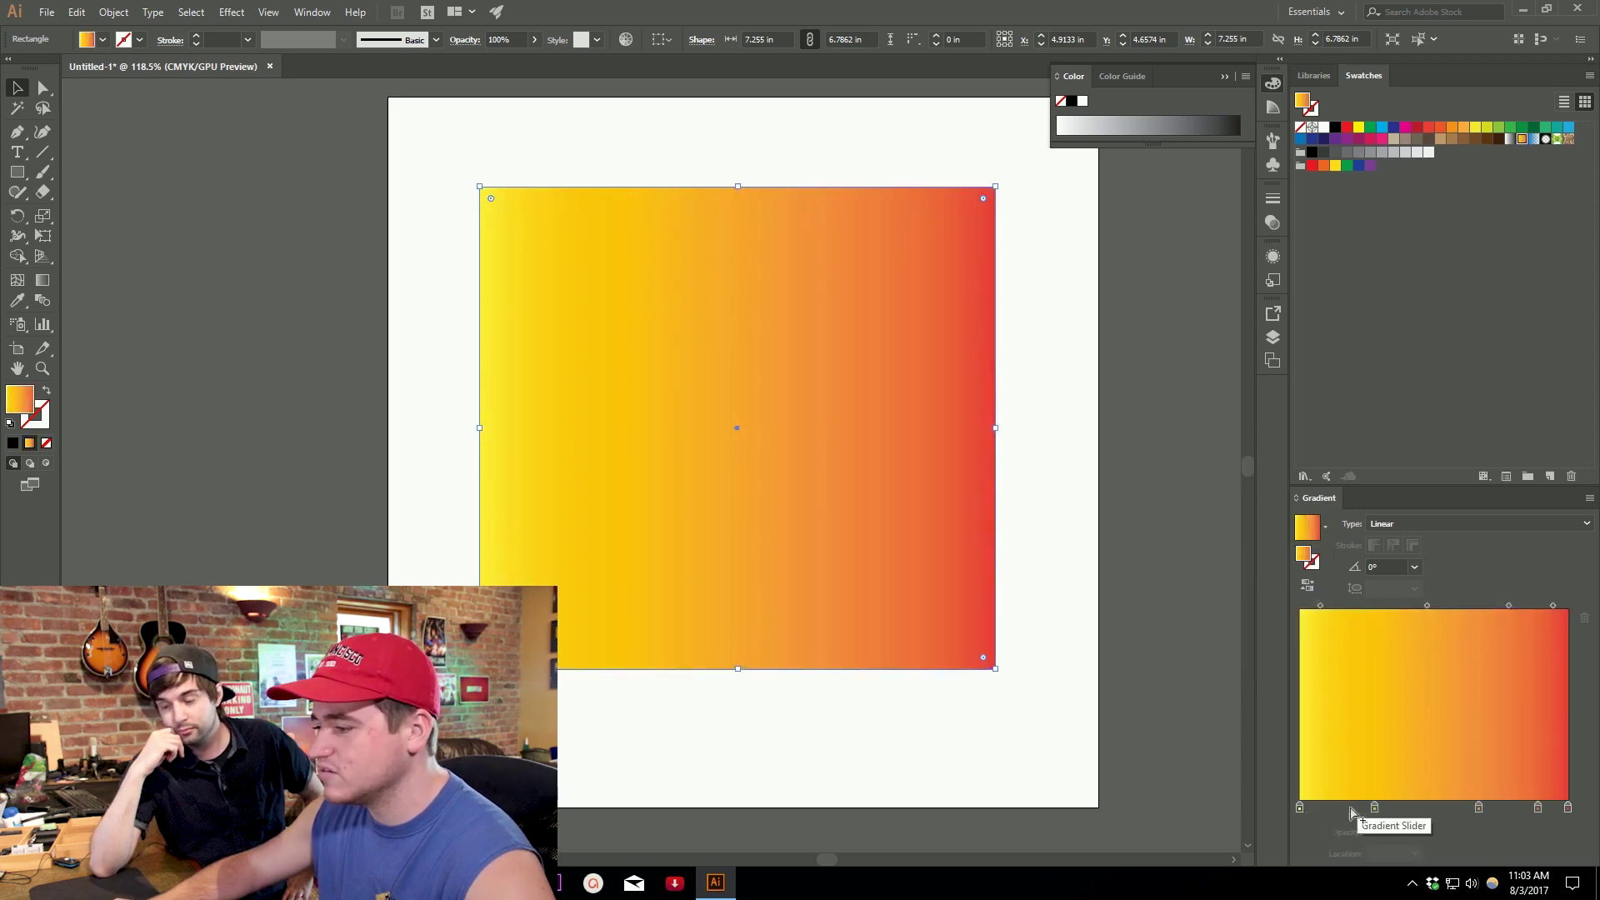
{"action": "left_click", "coordinate": [1325, 528]}
{"action": "left_click", "coordinate": [1229, 611]}
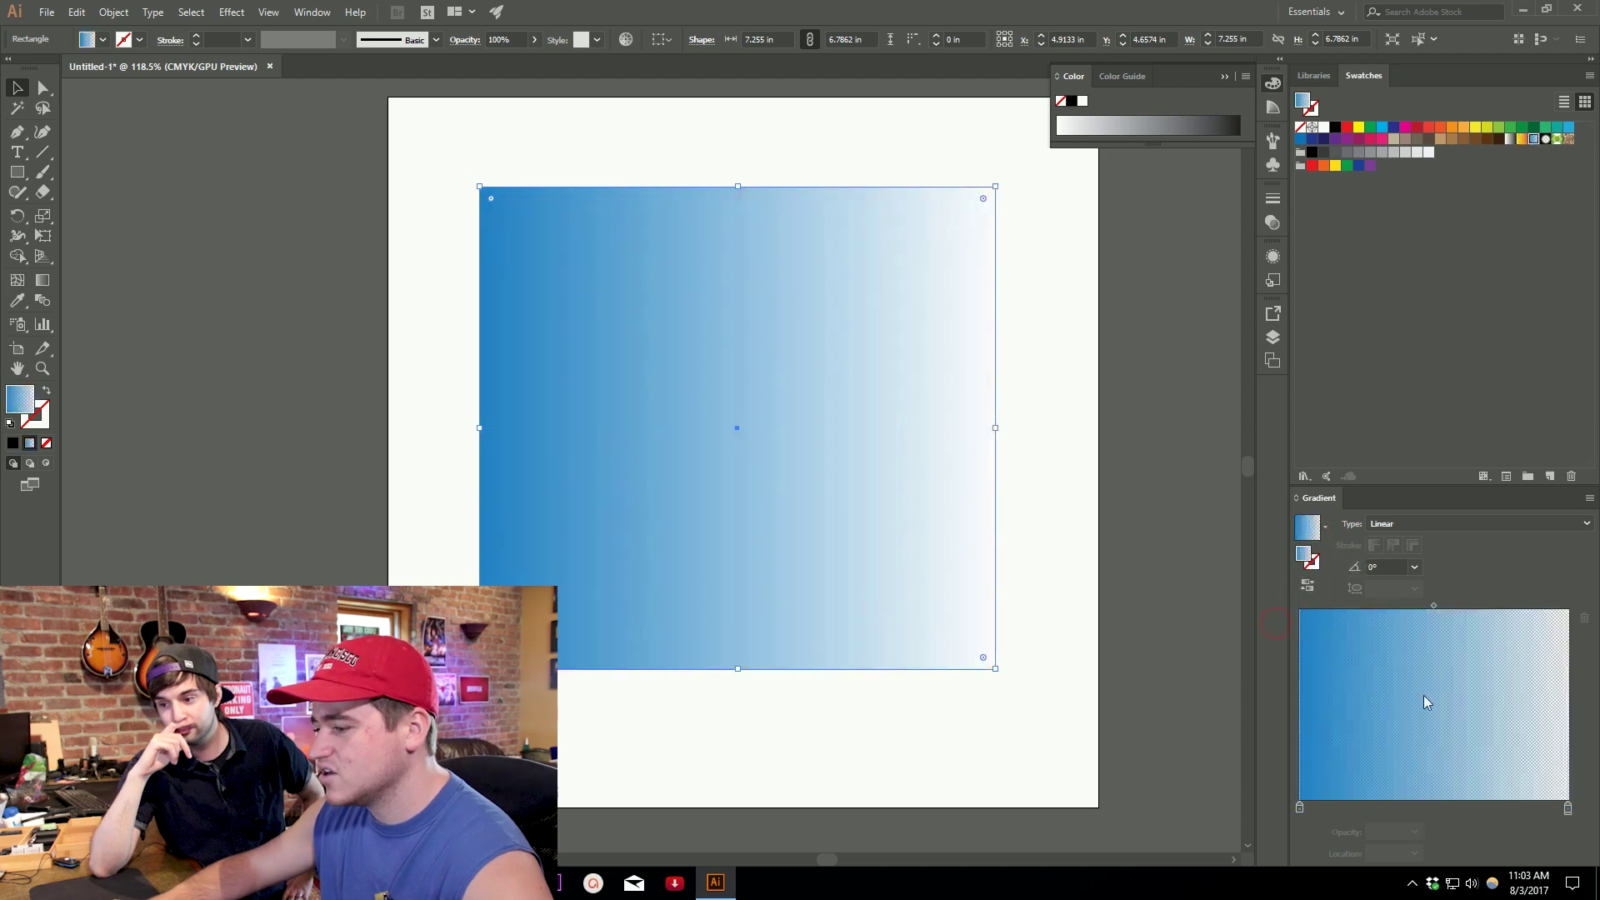
{"action": "left_click", "coordinate": [1567, 807]}
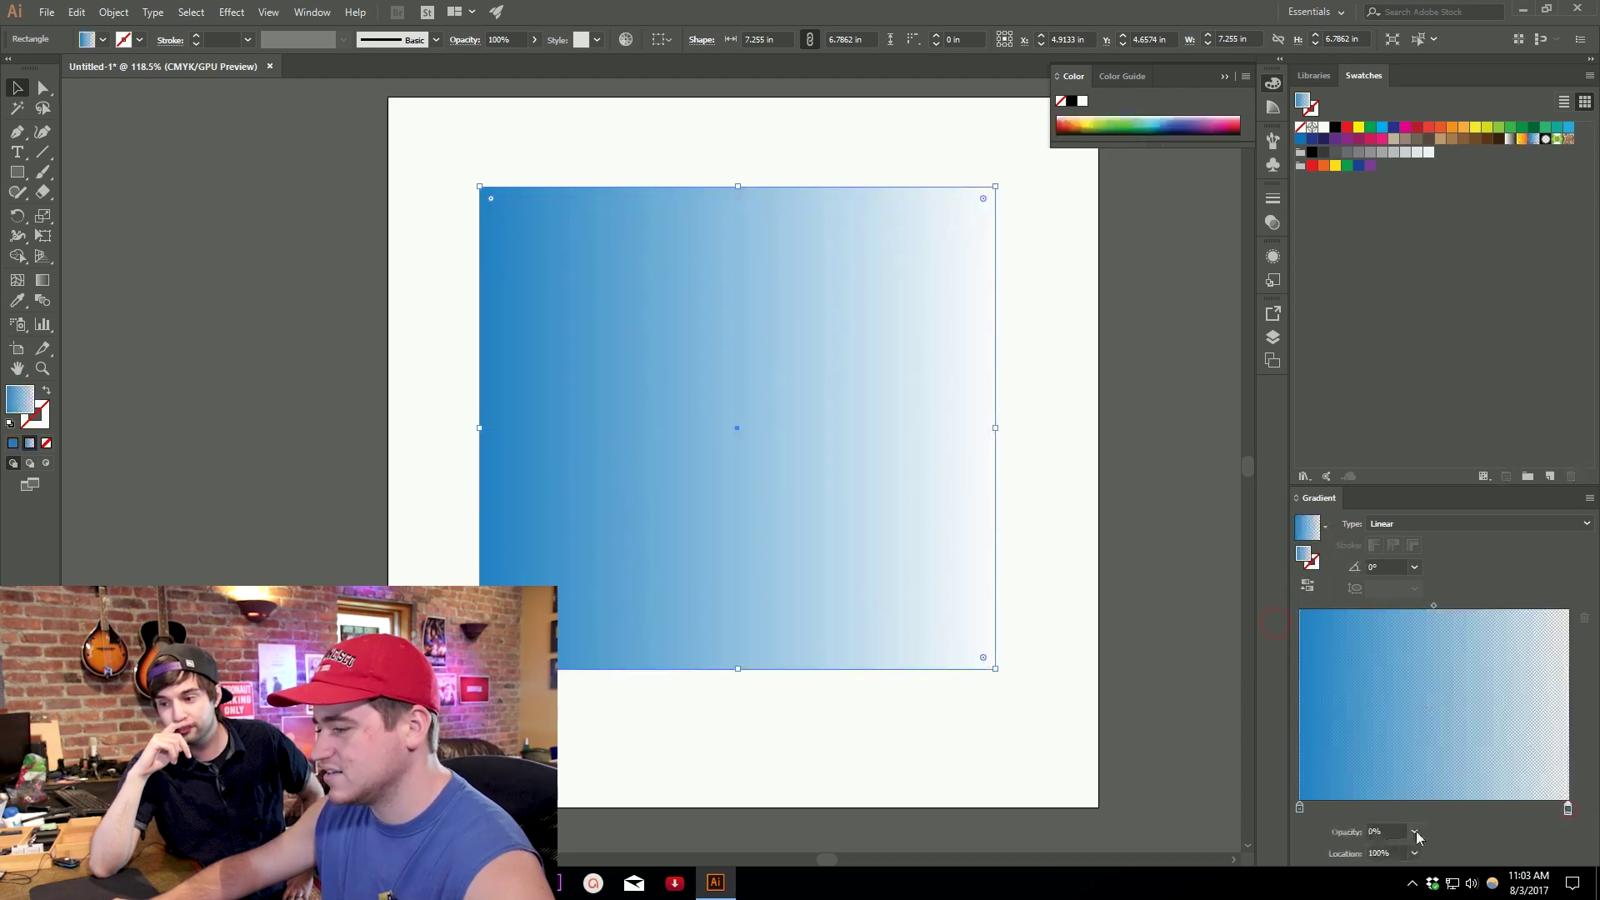
{"action": "left_click", "coordinate": [1324, 527]}
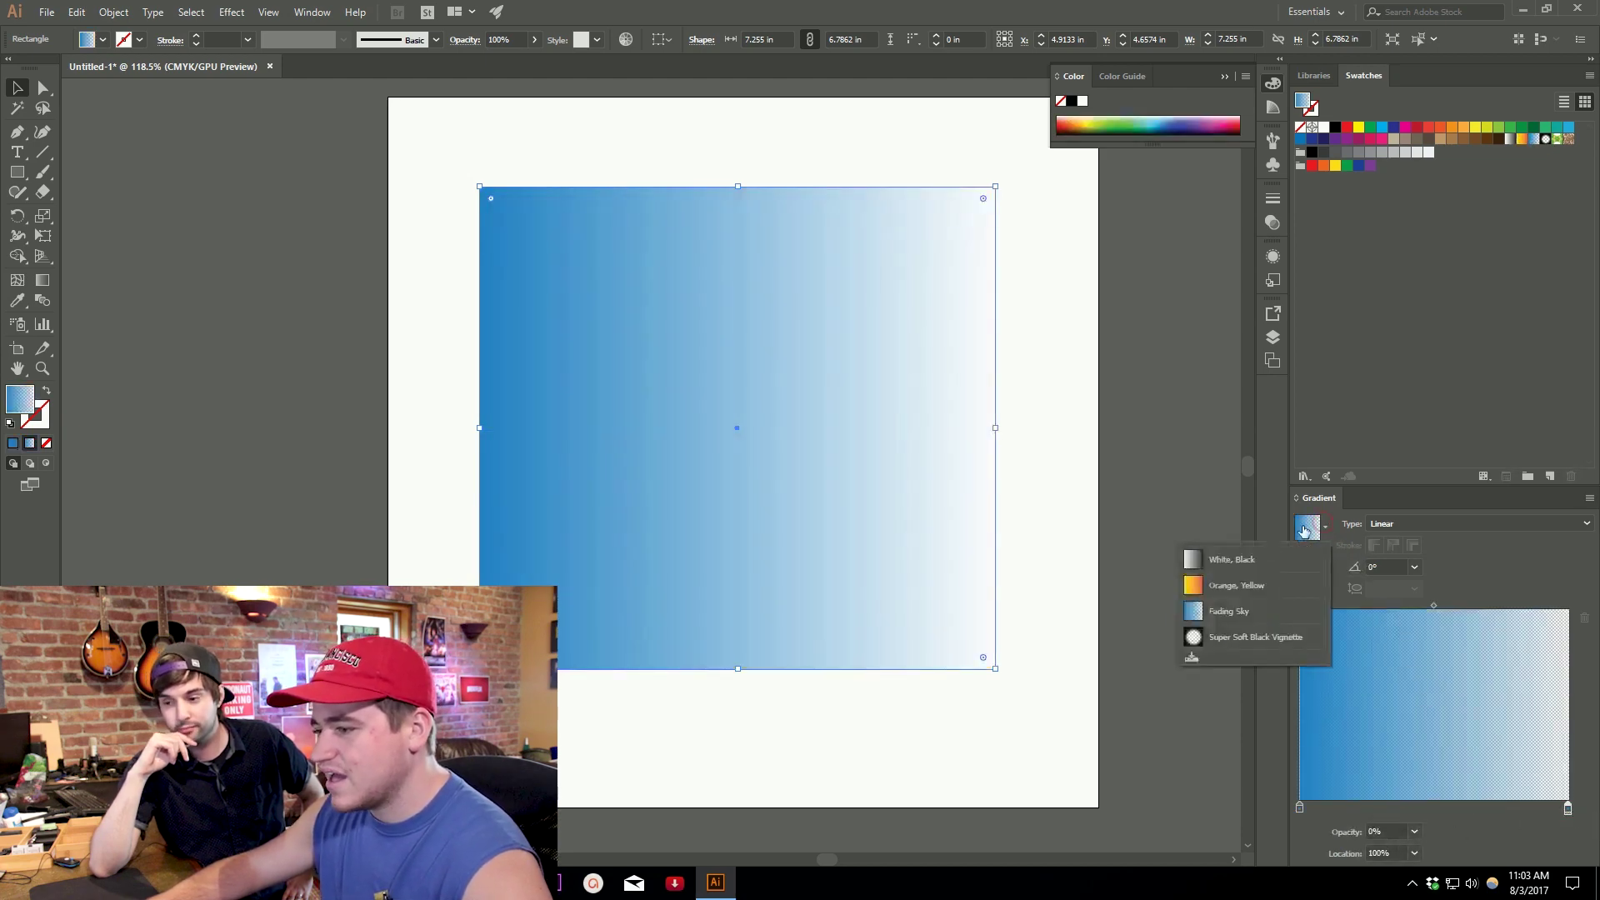
{"action": "left_click", "coordinate": [1225, 637]}
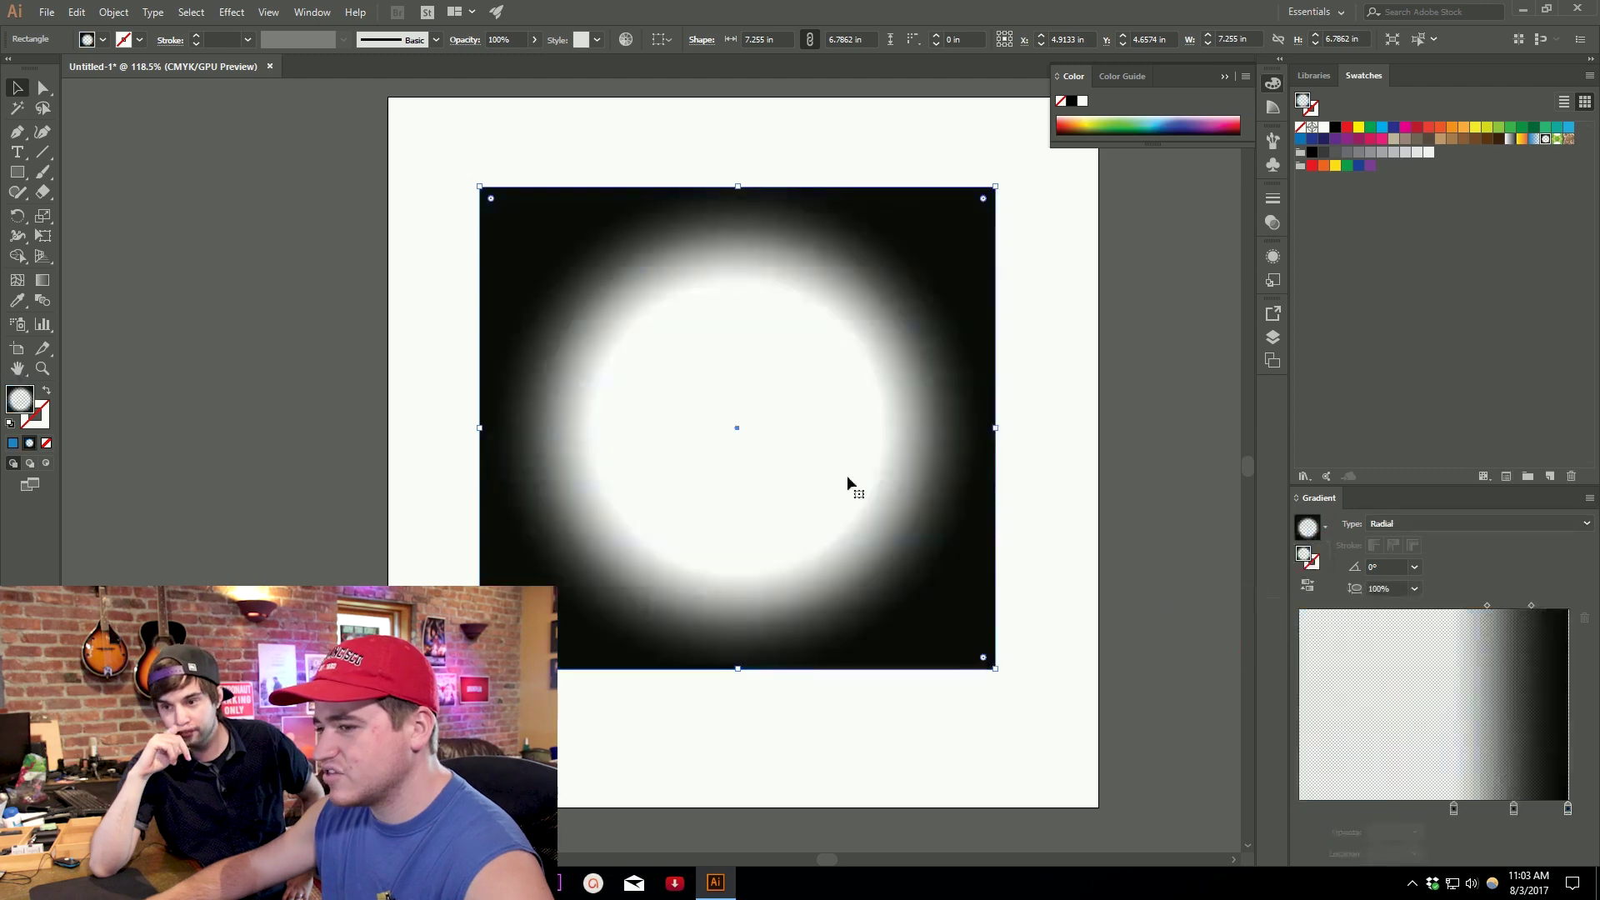
{"action": "left_click", "coordinate": [1325, 527]}
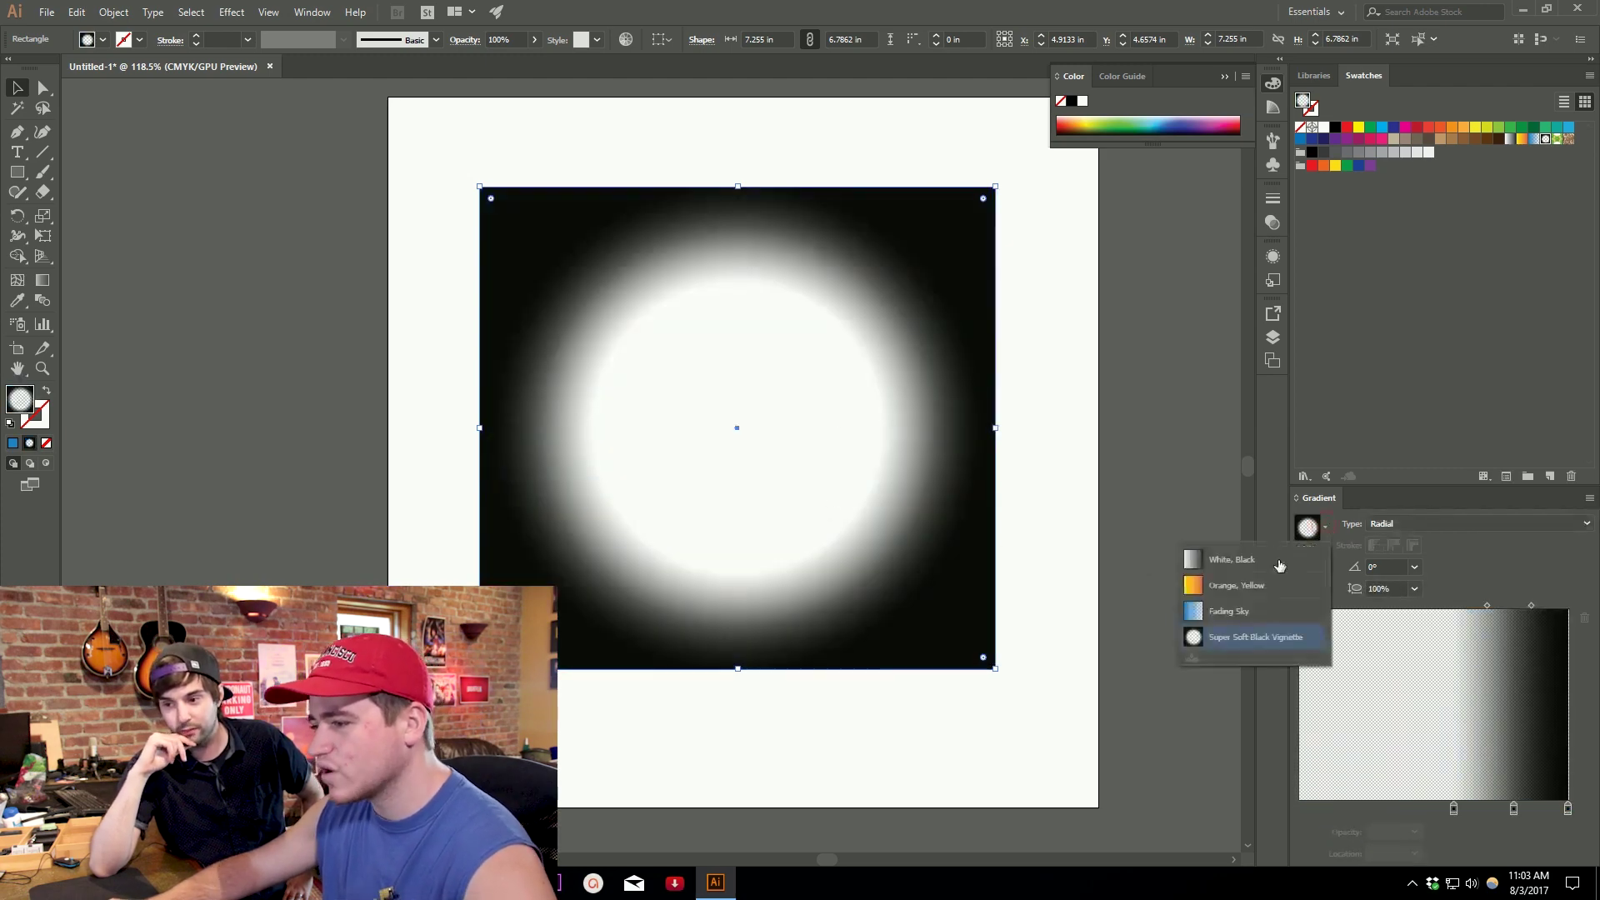
{"action": "left_click", "coordinate": [1279, 565]}
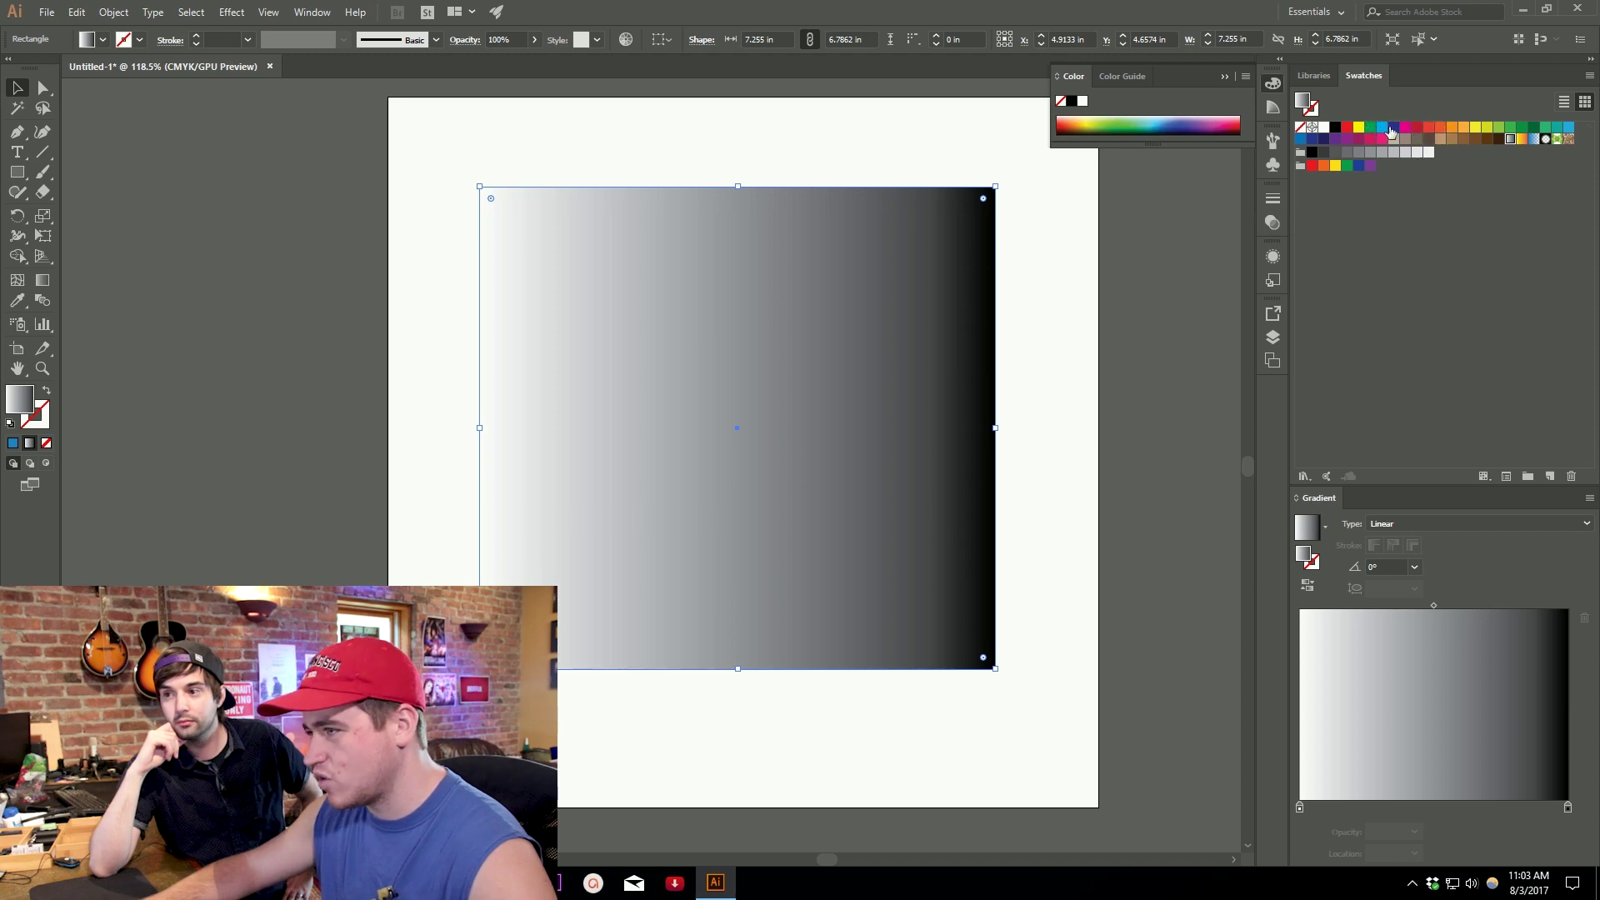
Apply the brown swatch to a gradient stop so the fill fades from red to deep brown.
{"action": "left_click_drag", "start_coordinate": [1429, 132], "coordinate": [1268, 814]}
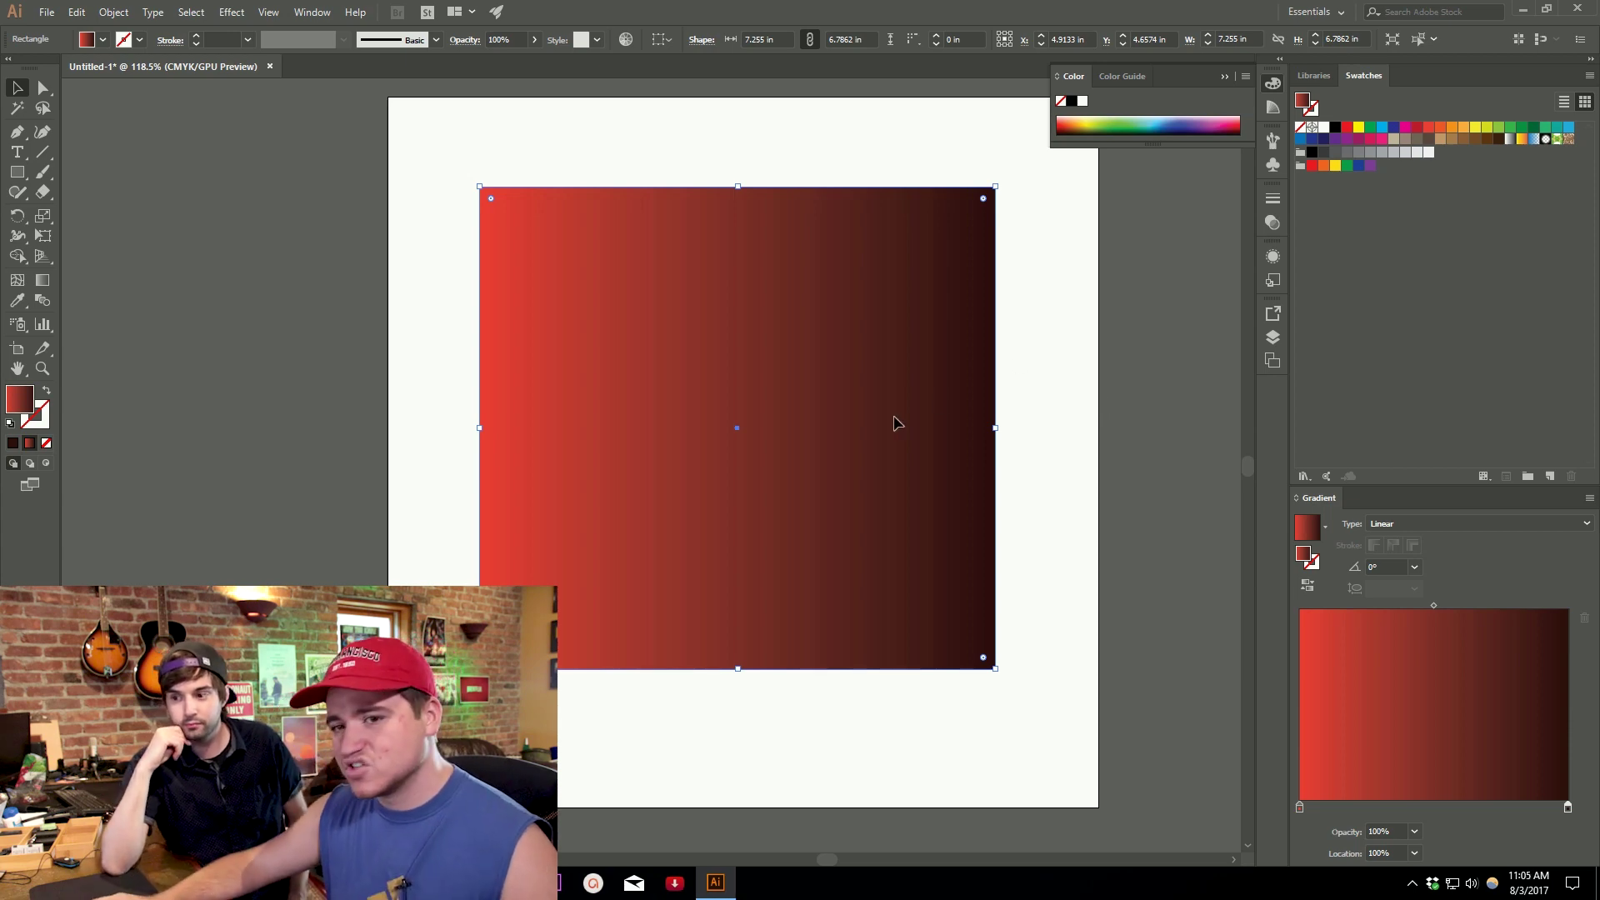
With the Gradient tool, drag the stops and midpoint to widen the solid red band.
{"action": "left_click", "coordinate": [41, 281]}
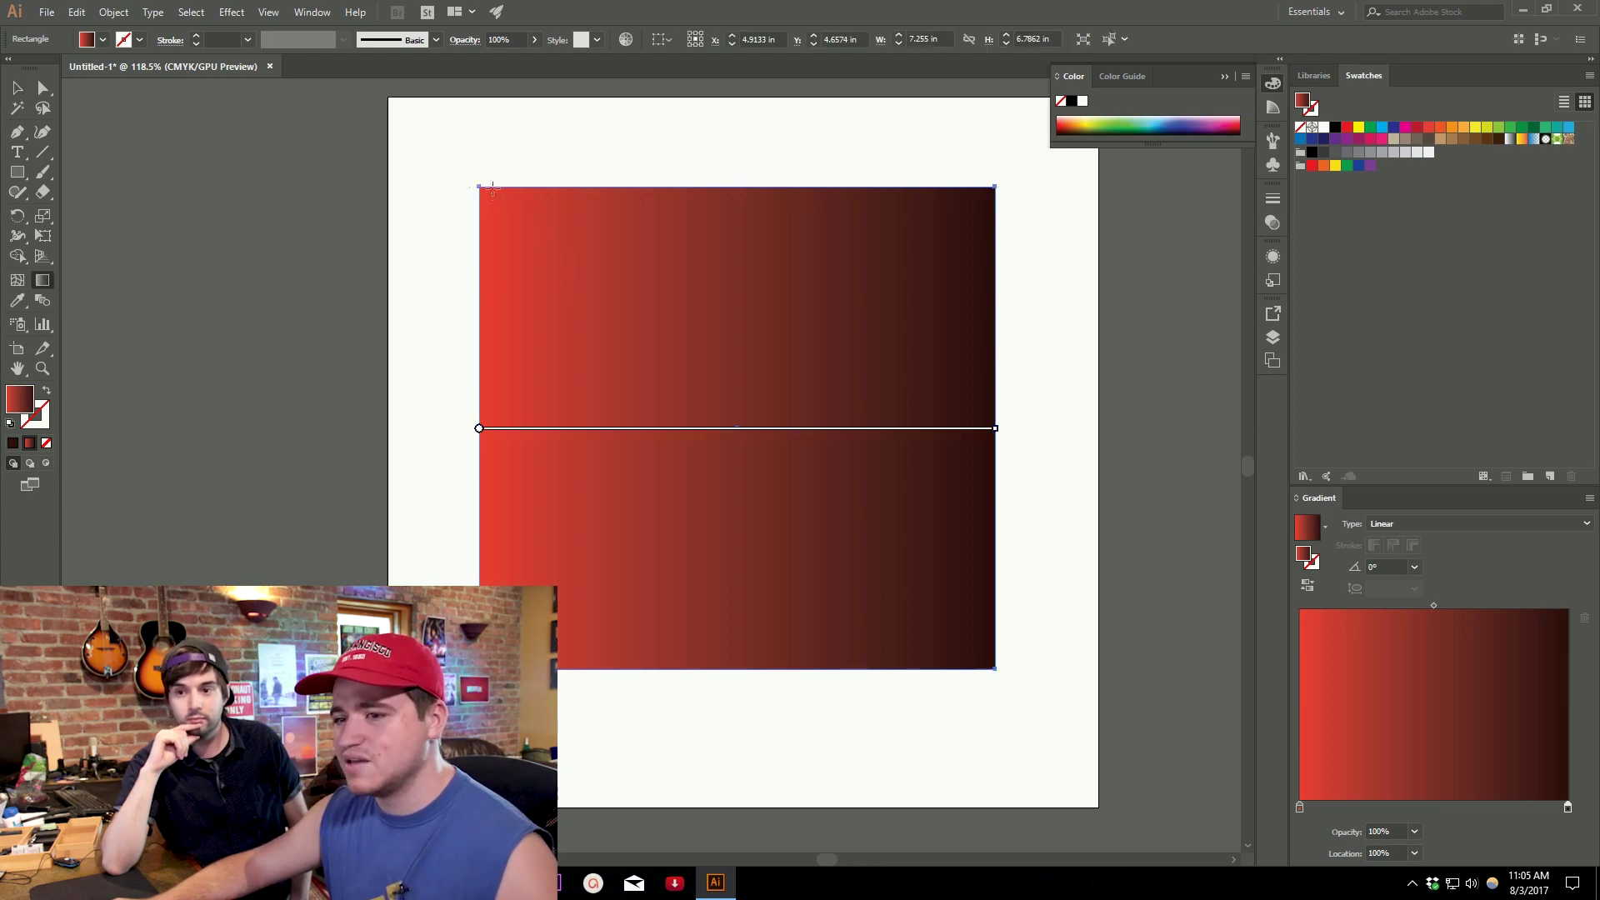
{"action": "mouse_move", "coordinate": [481, 433]}
{"action": "mouse_move", "coordinate": [479, 431]}
{"action": "left_mouse_down"}
{"action": "mouse_move", "coordinate": [614, 328]}
{"action": "mouse_move", "coordinate": [275, 289]}
{"action": "mouse_move", "coordinate": [289, 165]}
{"action": "mouse_move", "coordinate": [467, 294]}
{"action": "mouse_move", "coordinate": [442, 328]}
{"action": "mouse_move", "coordinate": [511, 564]}
{"action": "mouse_move", "coordinate": [480, 425]}
{"action": "mouse_move", "coordinate": [636, 481]}
{"action": "mouse_move", "coordinate": [688, 460]}
{"action": "mouse_move", "coordinate": [567, 434]}
{"action": "mouse_move", "coordinate": [713, 435]}
{"action": "left_mouse_up"}
{"action": "mouse_move", "coordinate": [688, 437]}
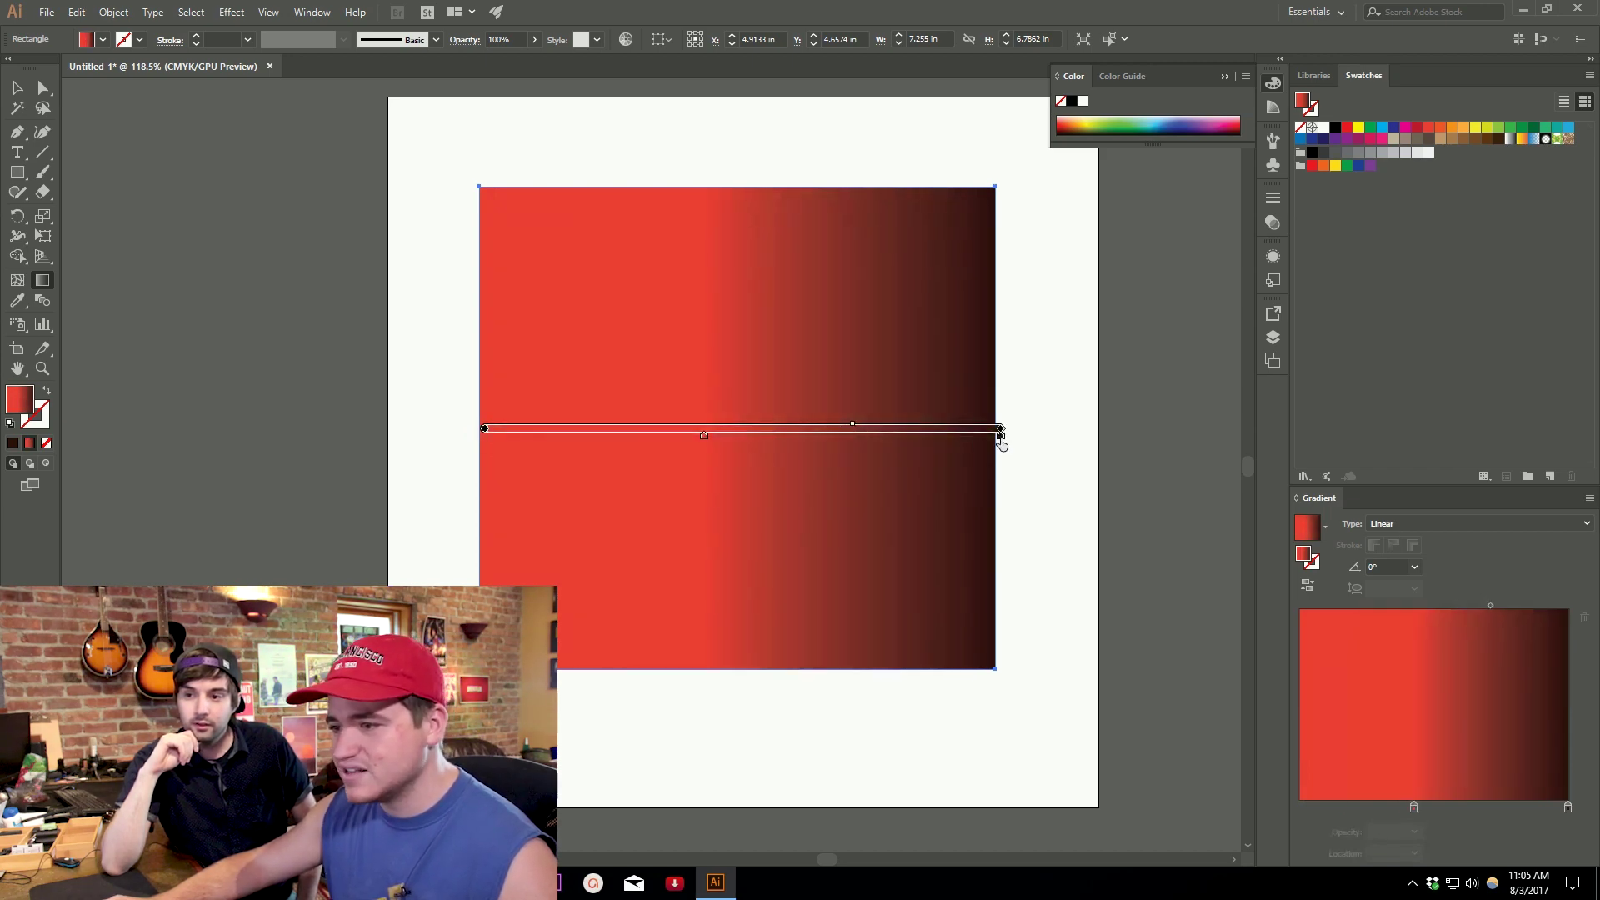
{"action": "left_click_drag", "start_coordinate": [999, 431], "coordinate": [641, 440]}
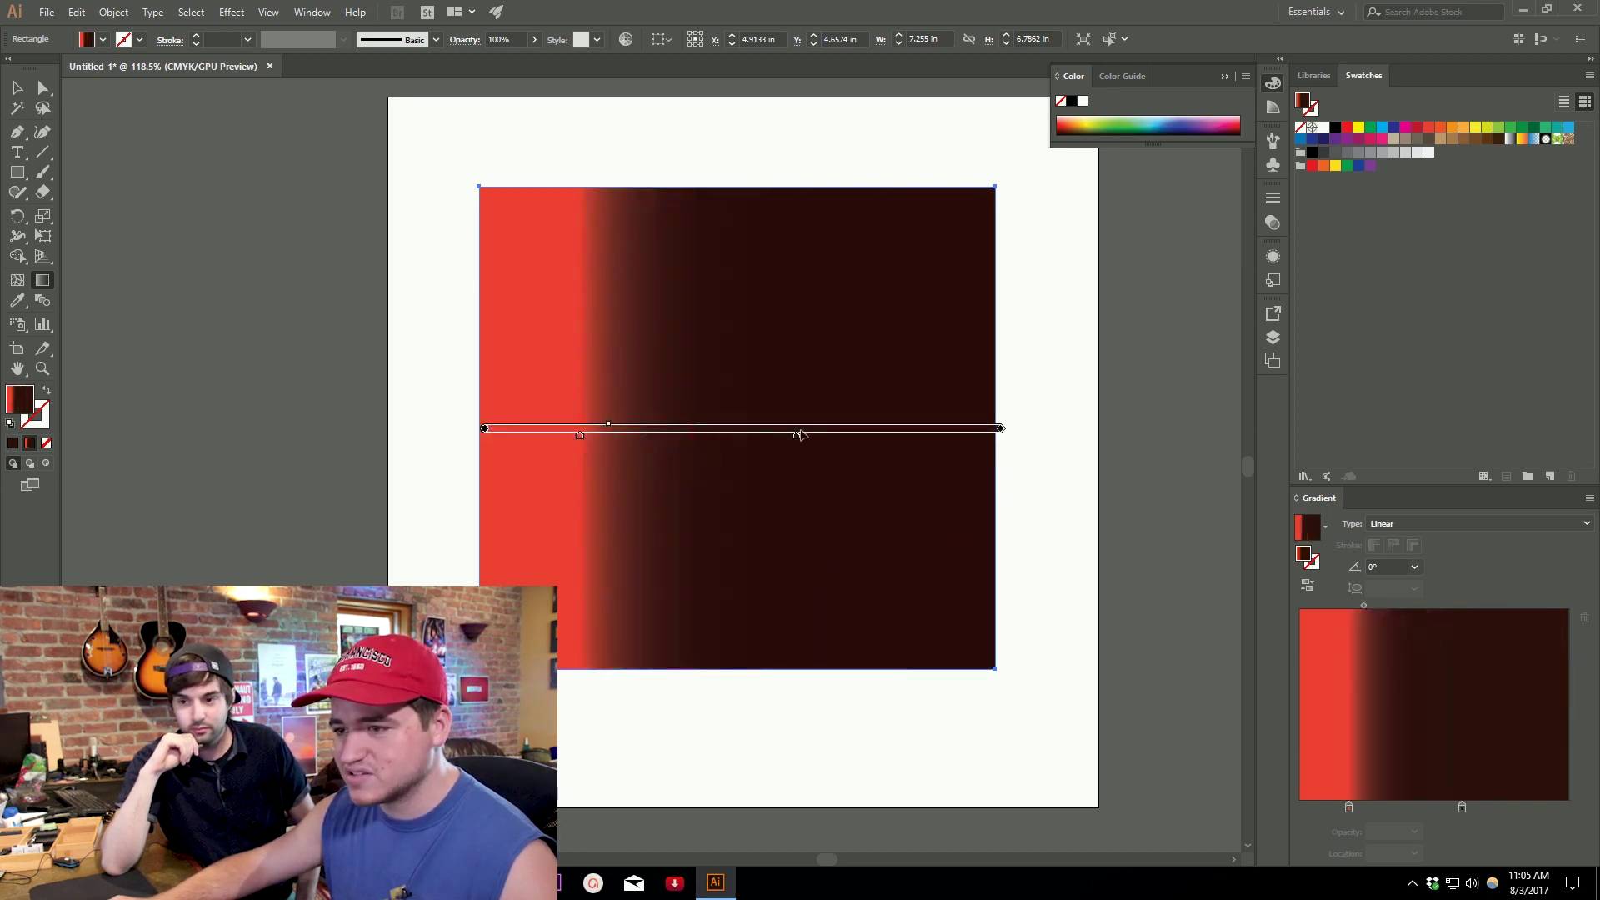
{"action": "left_click_drag", "start_coordinate": [800, 434], "coordinate": [885, 435]}
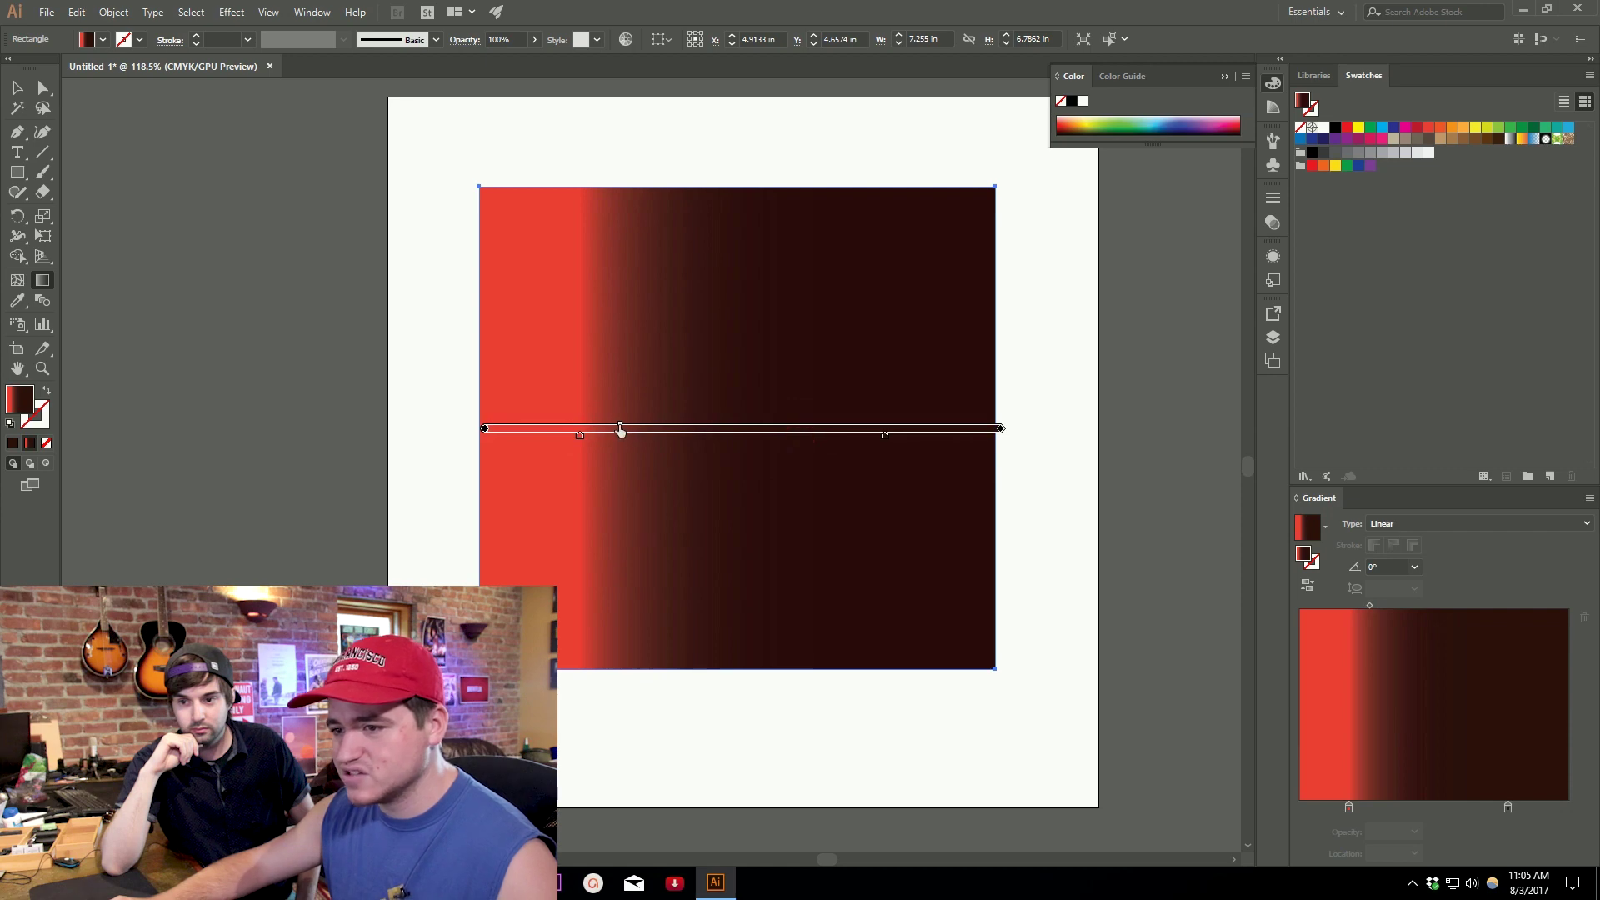
{"action": "mouse_move", "coordinate": [620, 429]}
{"action": "left_mouse_down"}
{"action": "mouse_move", "coordinate": [710, 421]}
{"action": "mouse_move", "coordinate": [717, 461]}
{"action": "mouse_move", "coordinate": [817, 453]}
{"action": "mouse_move", "coordinate": [729, 467]}
{"action": "mouse_move", "coordinate": [755, 455]}
{"action": "left_mouse_up"}
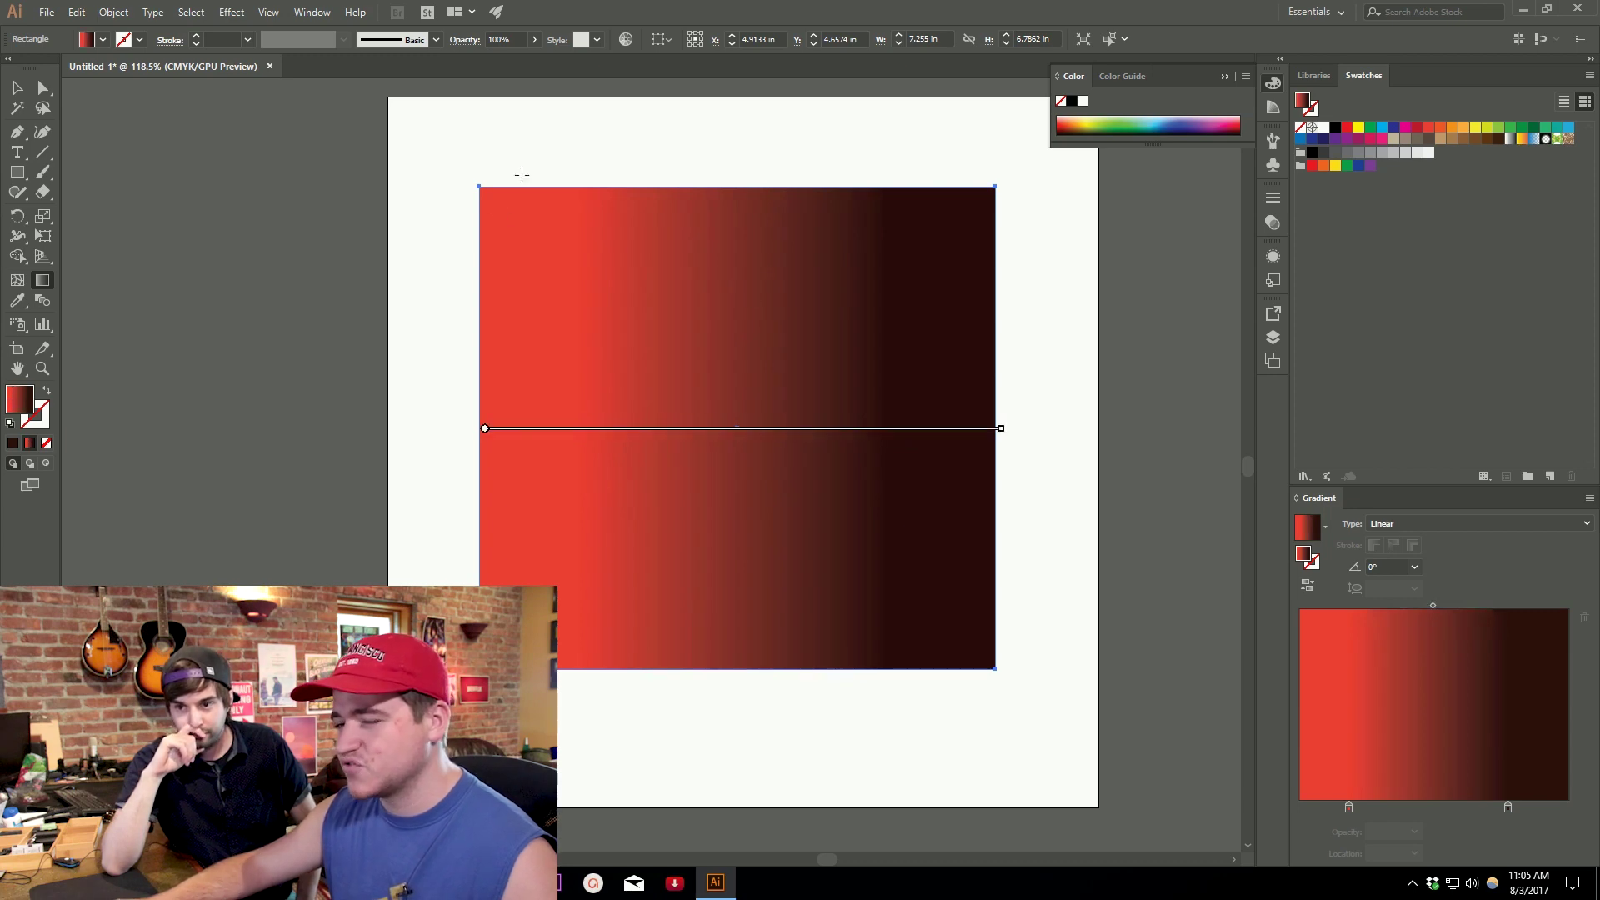
Redraw the red-to-dark gradient nearly horizontally at a -10.3° tilt.
{"action": "mouse_move", "coordinate": [456, 187]}
{"action": "left_mouse_down"}
{"action": "mouse_move", "coordinate": [1108, 632]}
{"action": "mouse_move", "coordinate": [1075, 653]}
{"action": "left_mouse_up"}
{"action": "left_click_drag", "start_coordinate": [447, 464], "coordinate": [442, 460]}
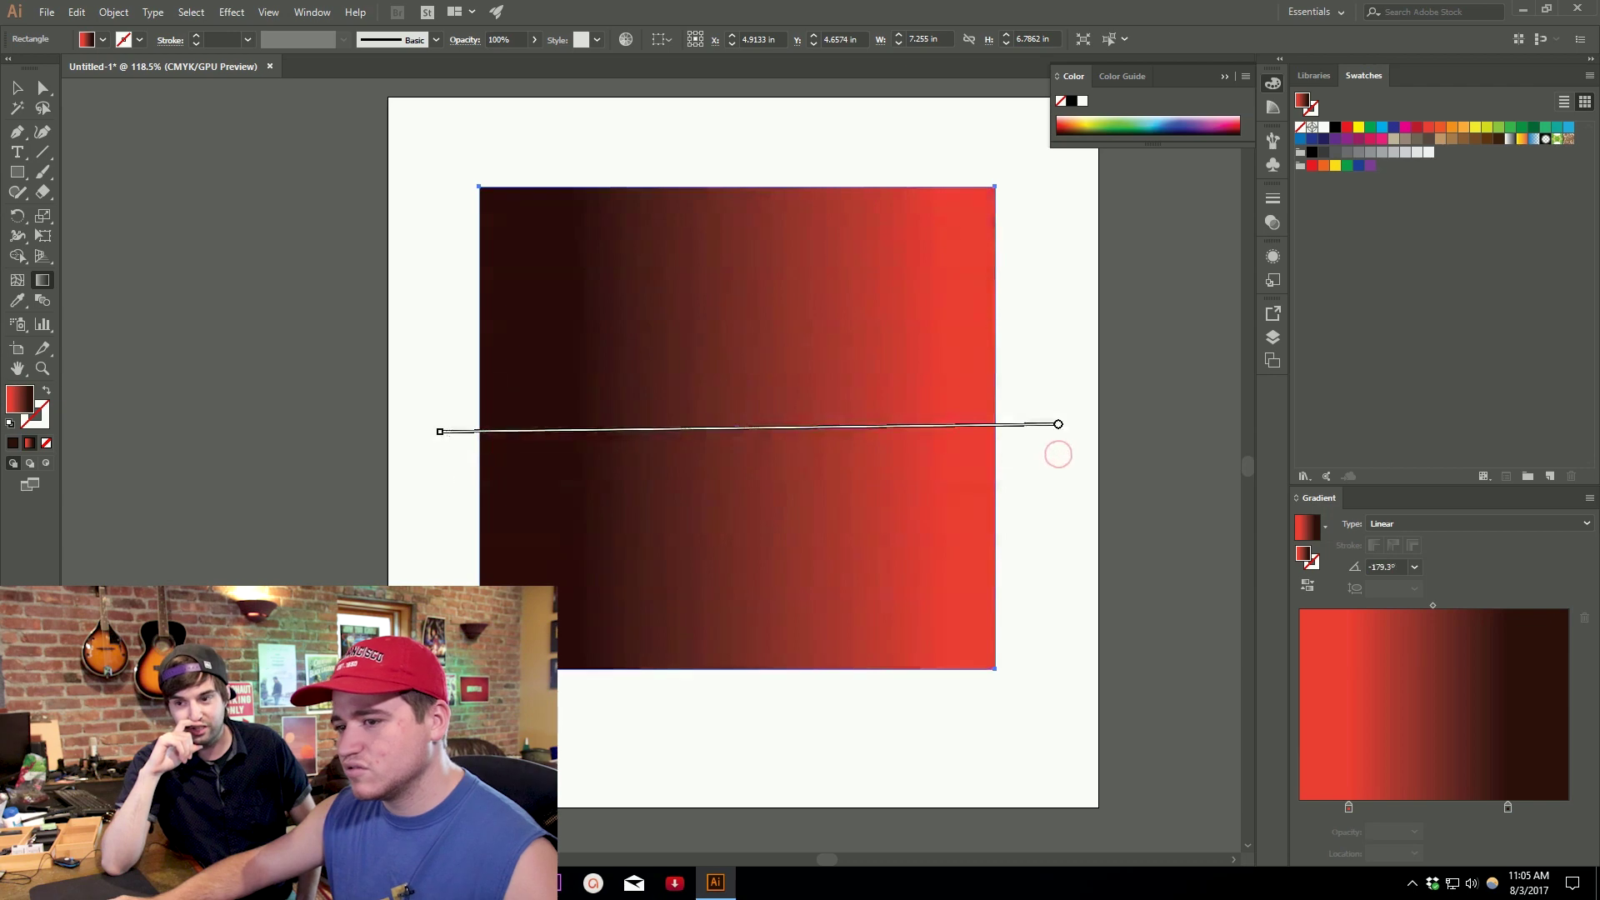
{"action": "left_click_drag", "start_coordinate": [559, 653], "coordinate": [957, 157]}
{"action": "left_click_drag", "start_coordinate": [741, 125], "coordinate": [1228, 366]}
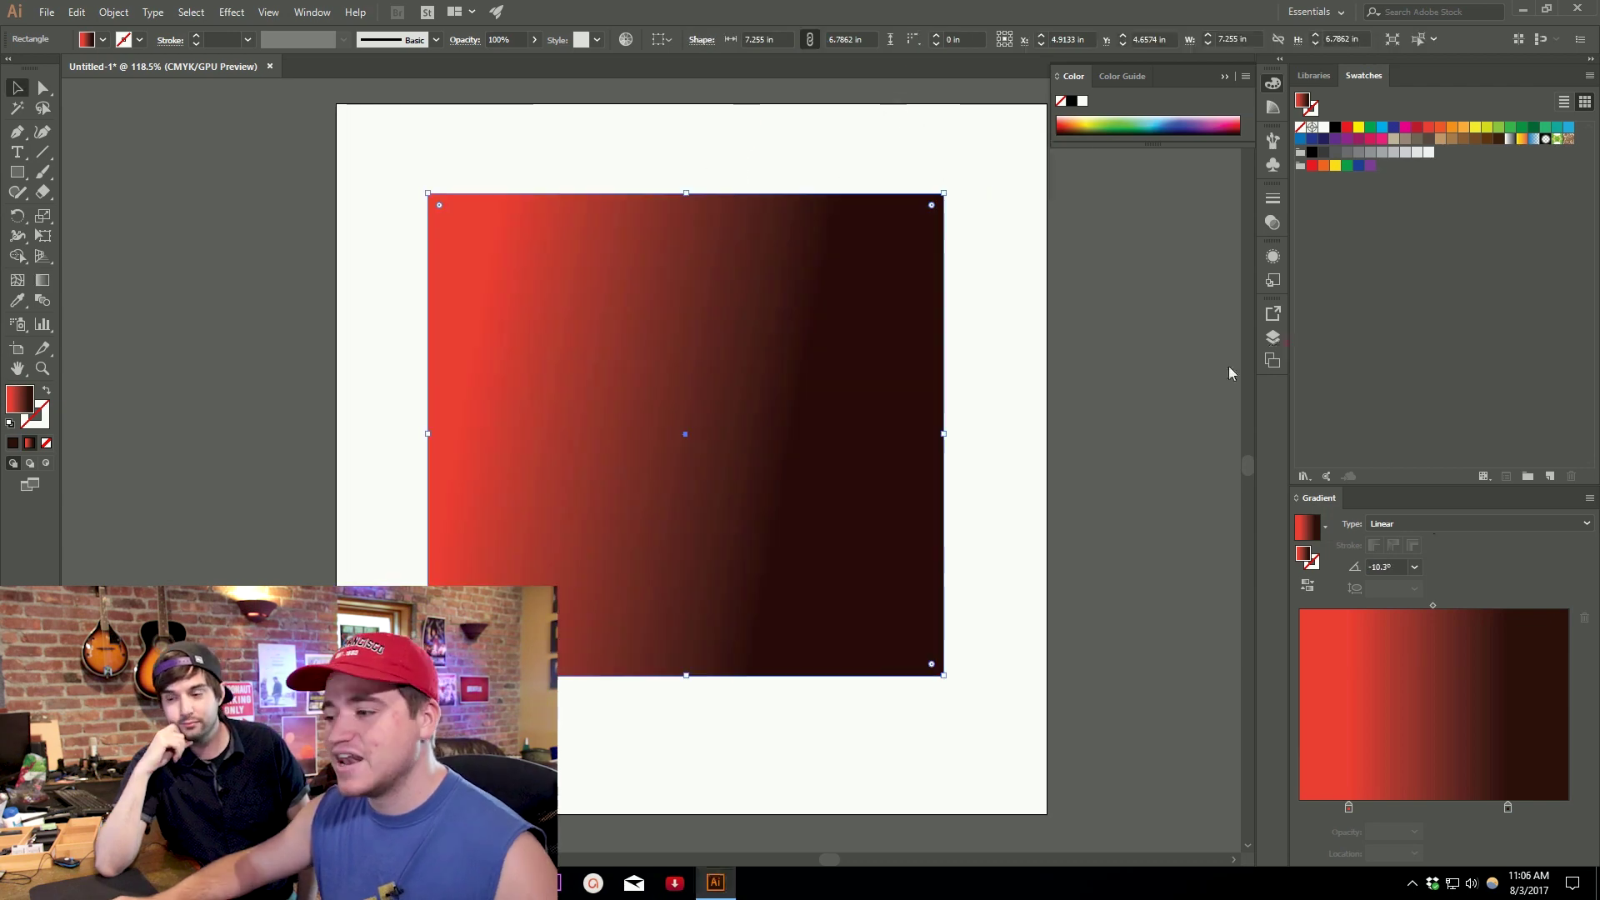
{"action": "key", "text": "v"}
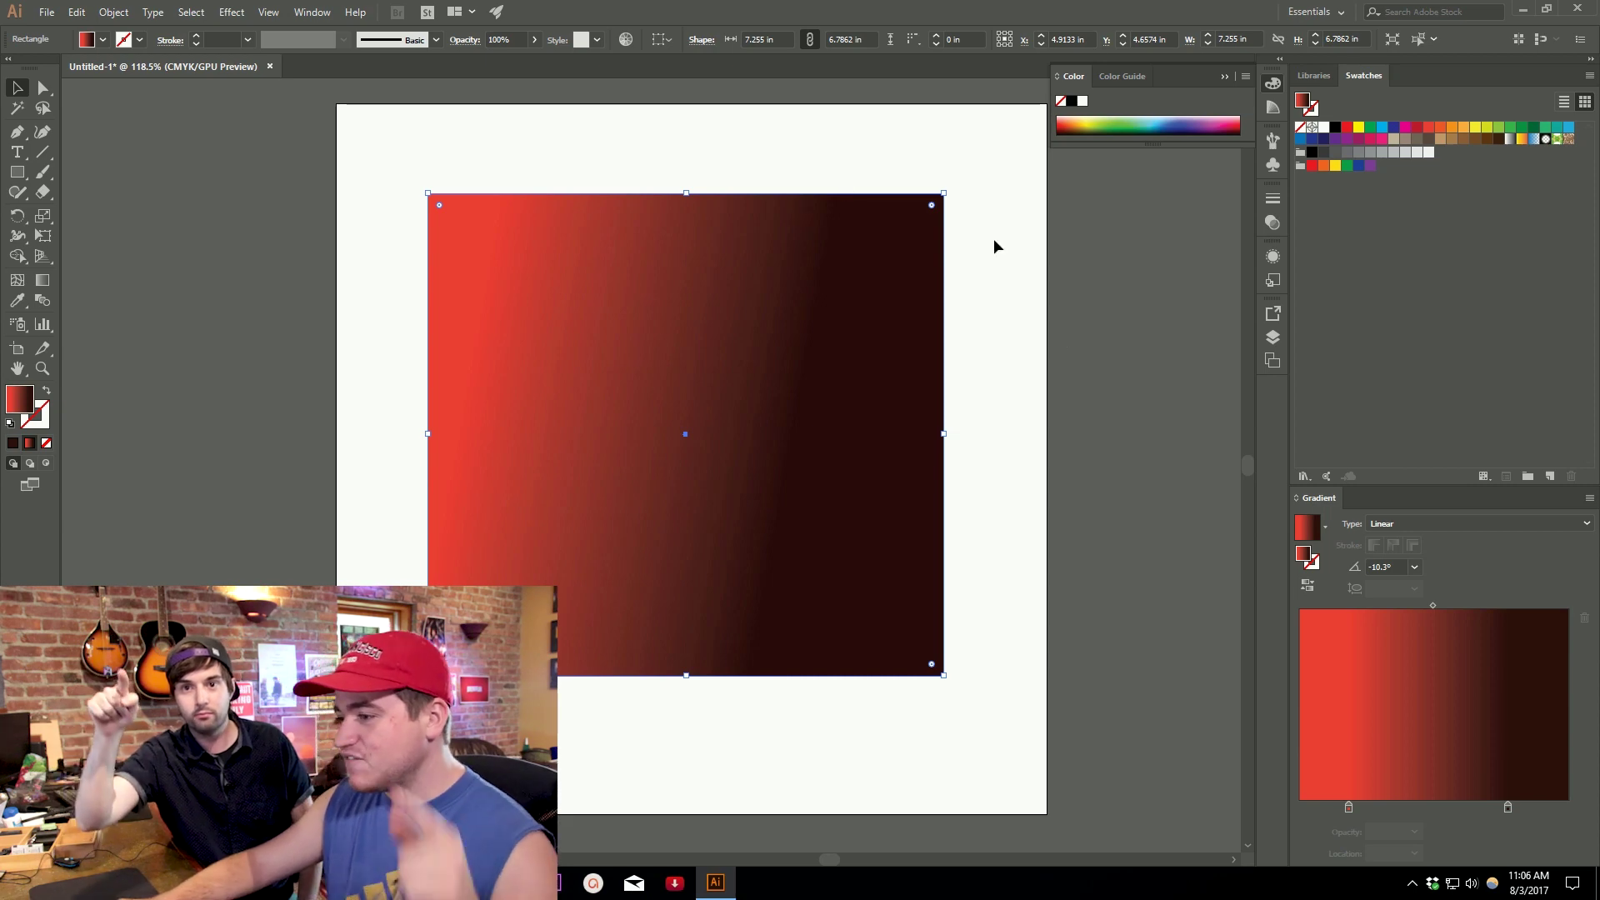
{"action": "left_click", "coordinate": [1421, 523]}
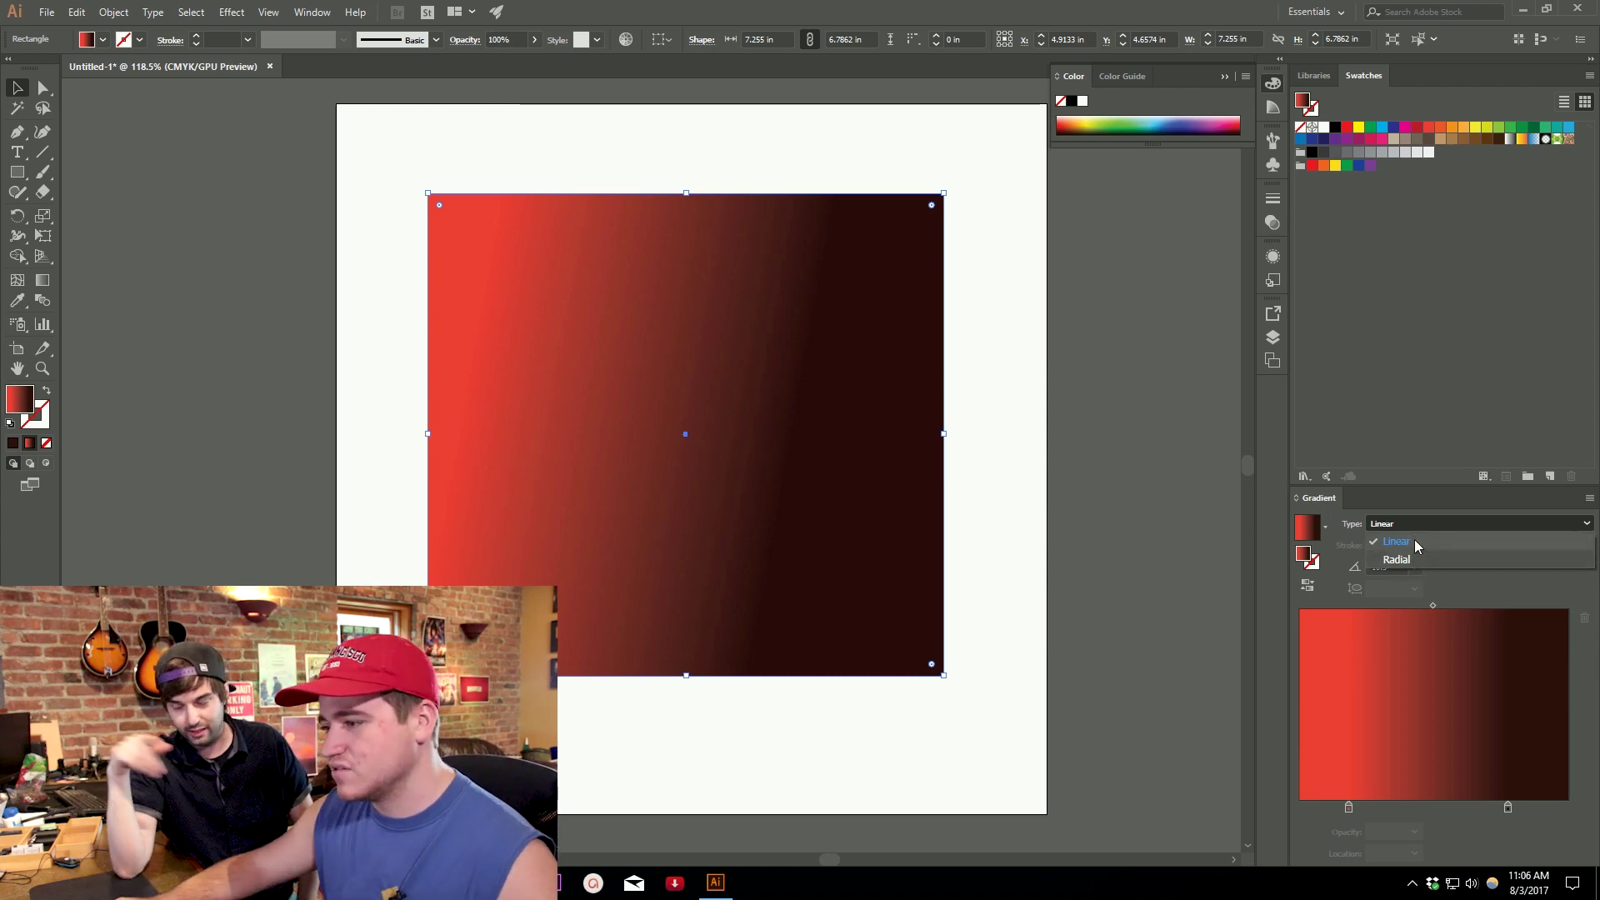
Switch the gradient type to Radial and push the dark stop outward for a red centre glow.
{"action": "left_click", "coordinate": [1455, 562]}
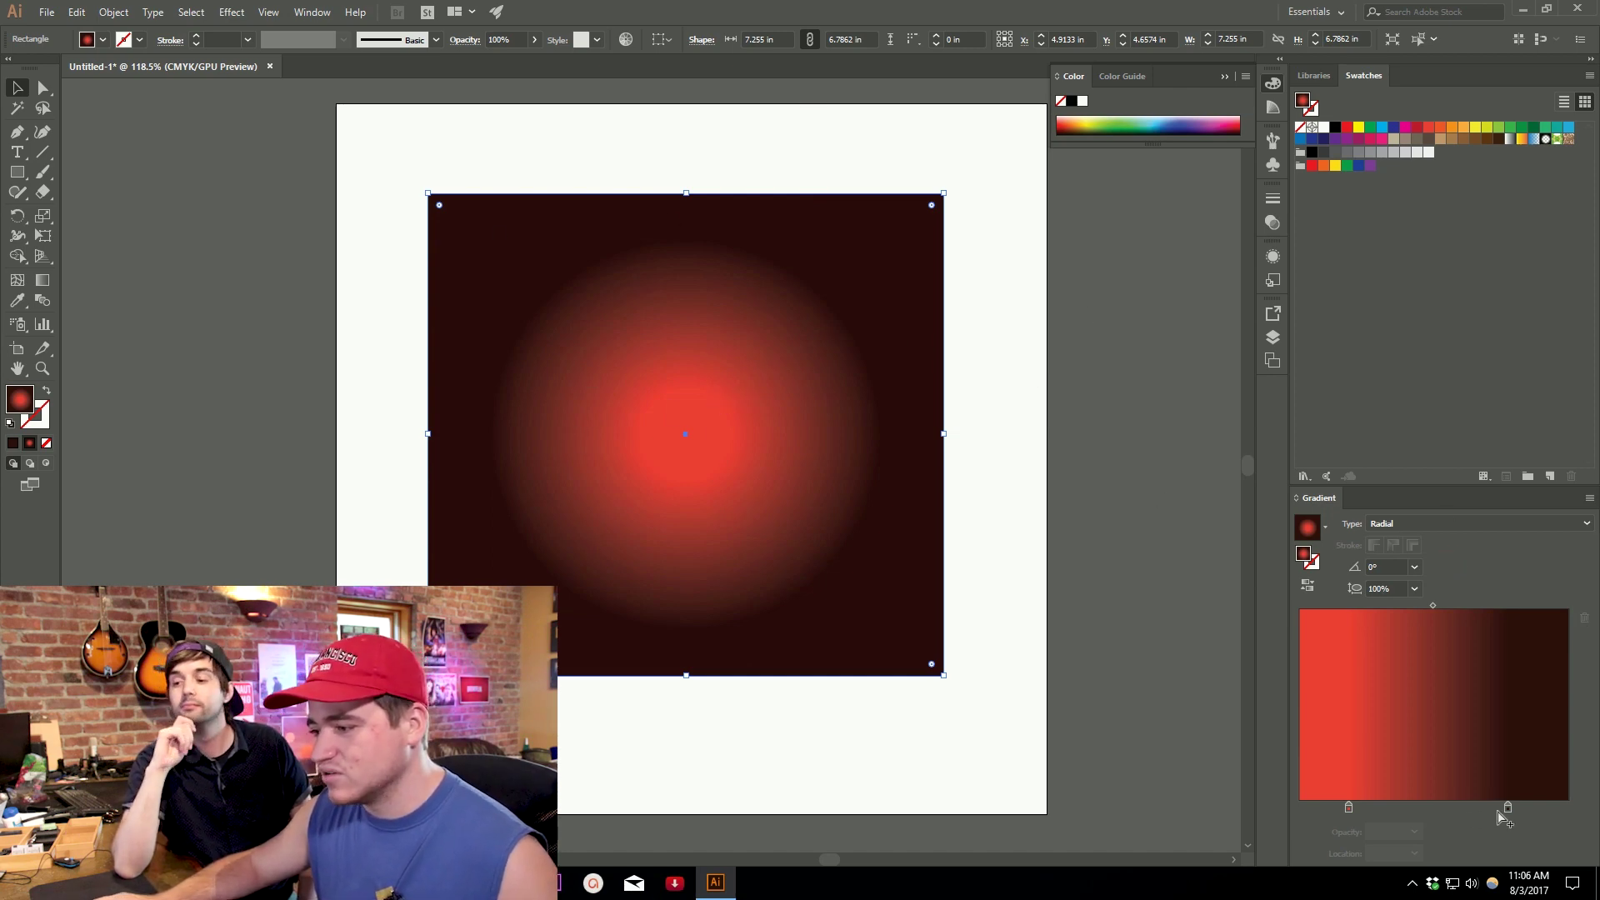
{"action": "mouse_move", "coordinate": [1507, 810]}
{"action": "left_mouse_down"}
{"action": "mouse_move", "coordinate": [1540, 818]}
{"action": "mouse_move", "coordinate": [1481, 818]}
{"action": "mouse_move", "coordinate": [1523, 816]}
{"action": "left_mouse_up"}
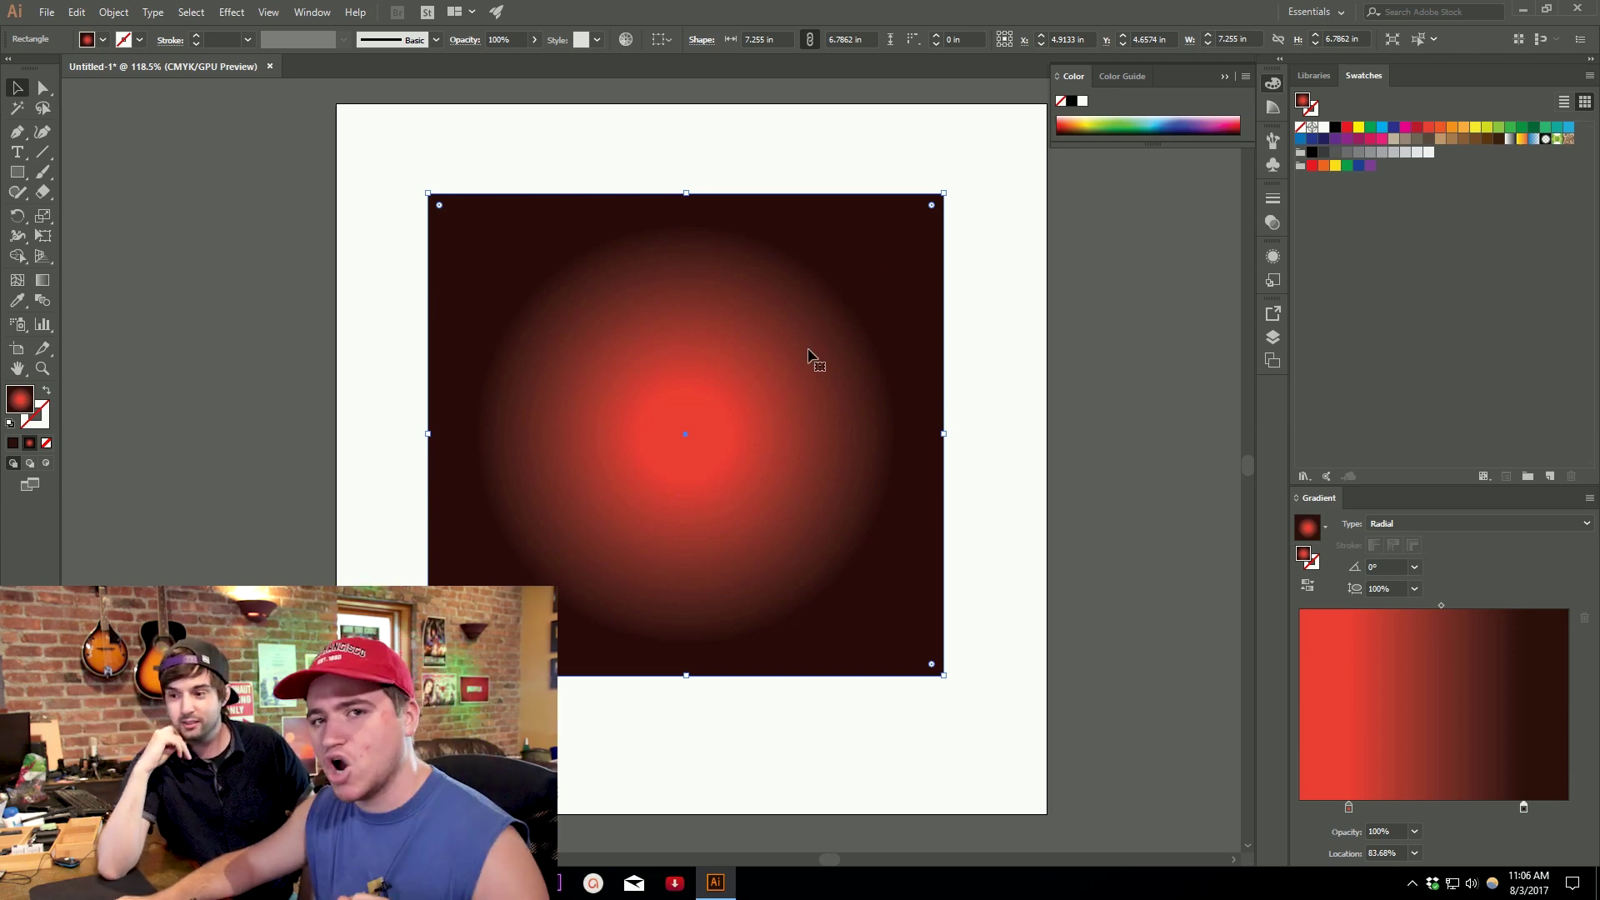
{"action": "key", "text": "g"}
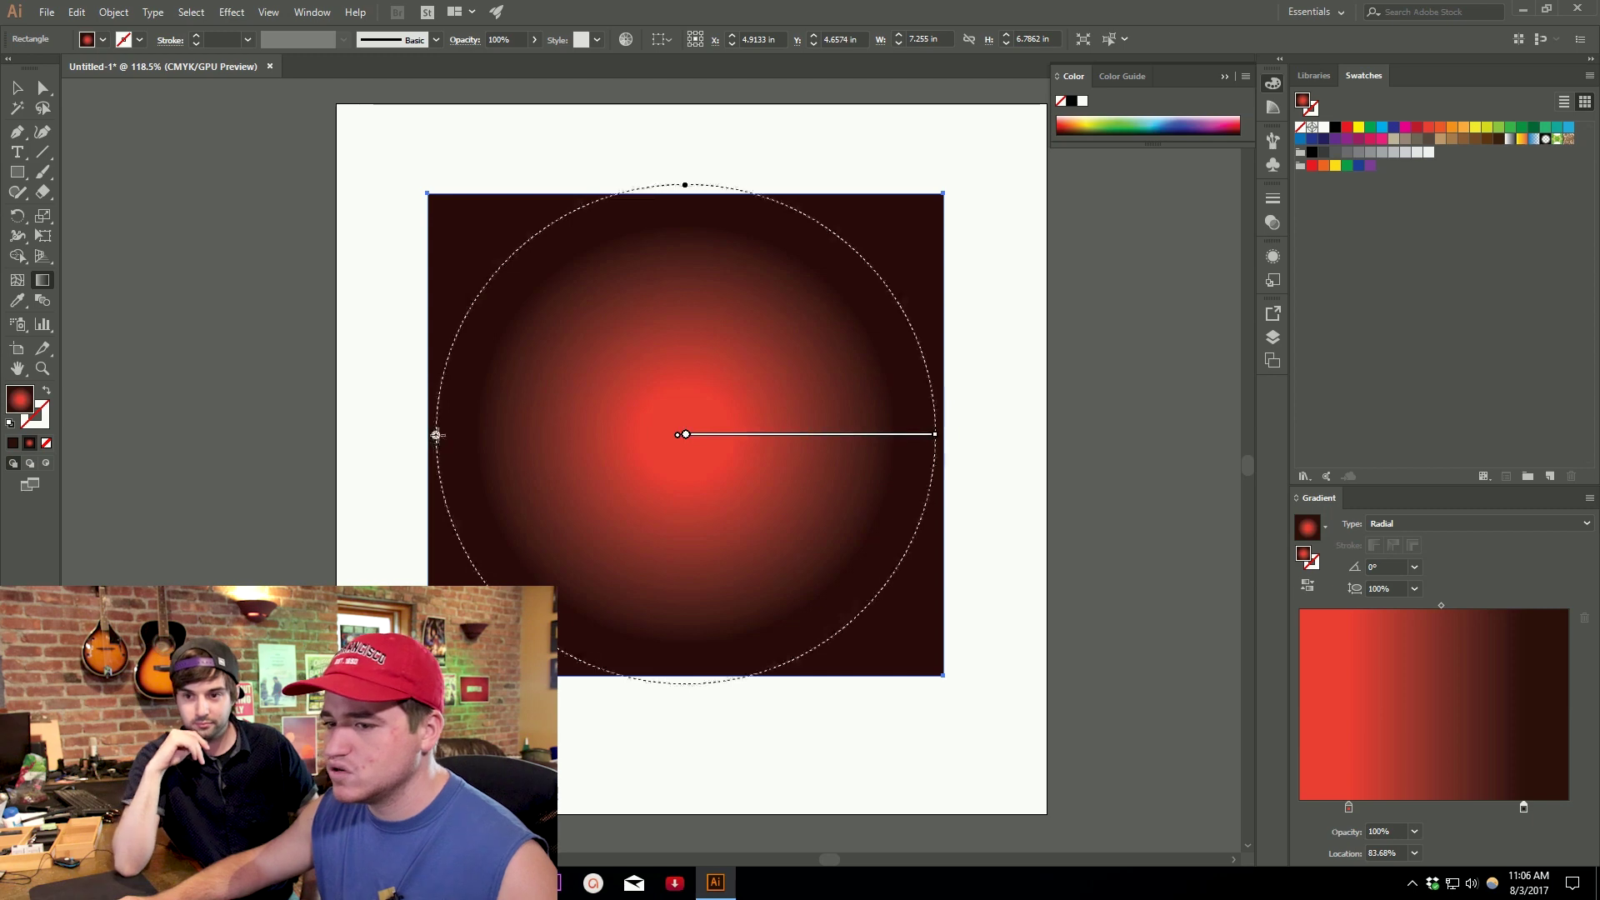
Reshape the radial glow to 0.9° and 104.6% aspect, dark stop at 83.68%, then deselect.
{"action": "left_click_drag", "start_coordinate": [436, 435], "coordinate": [569, 440]}
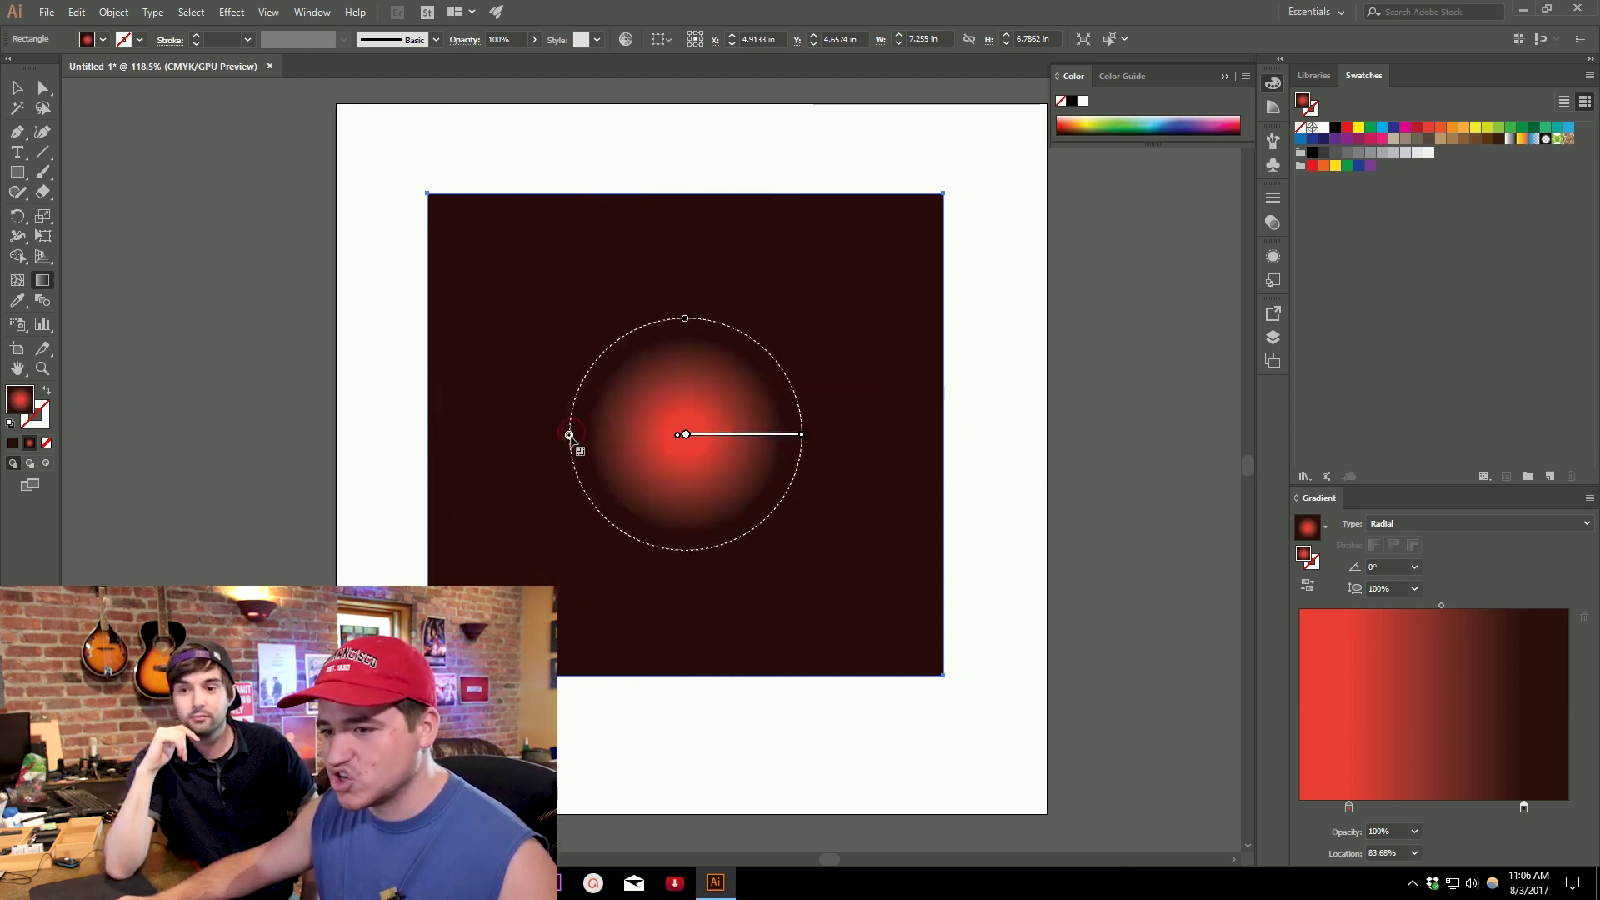
{"action": "left_click_drag", "start_coordinate": [569, 434], "coordinate": [419, 434]}
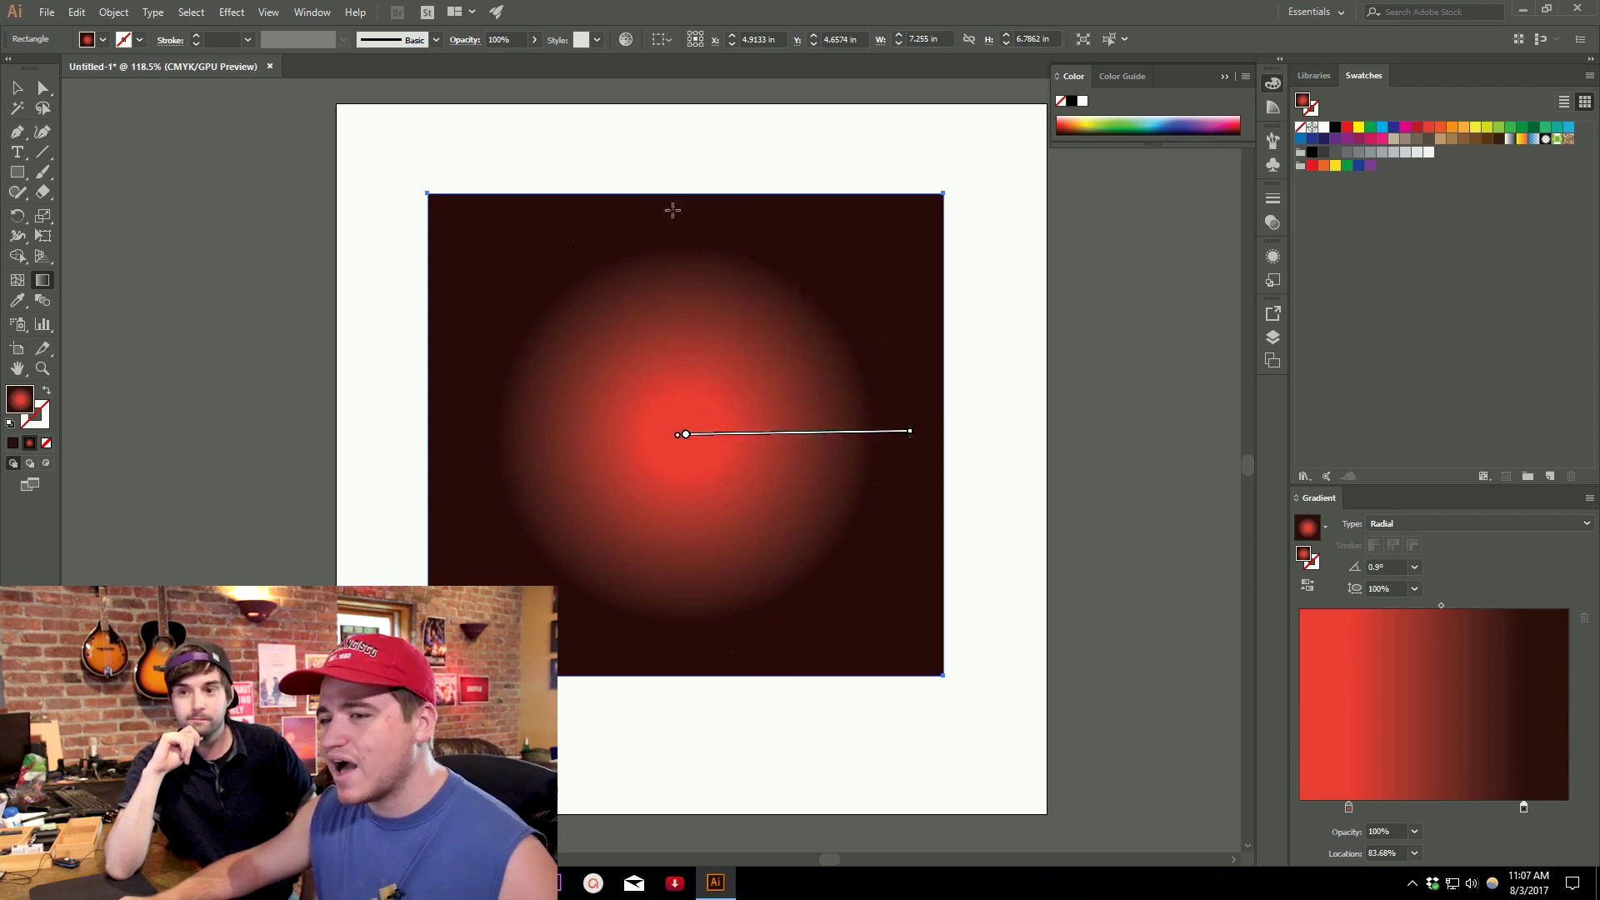
{"action": "mouse_move", "coordinate": [684, 215]}
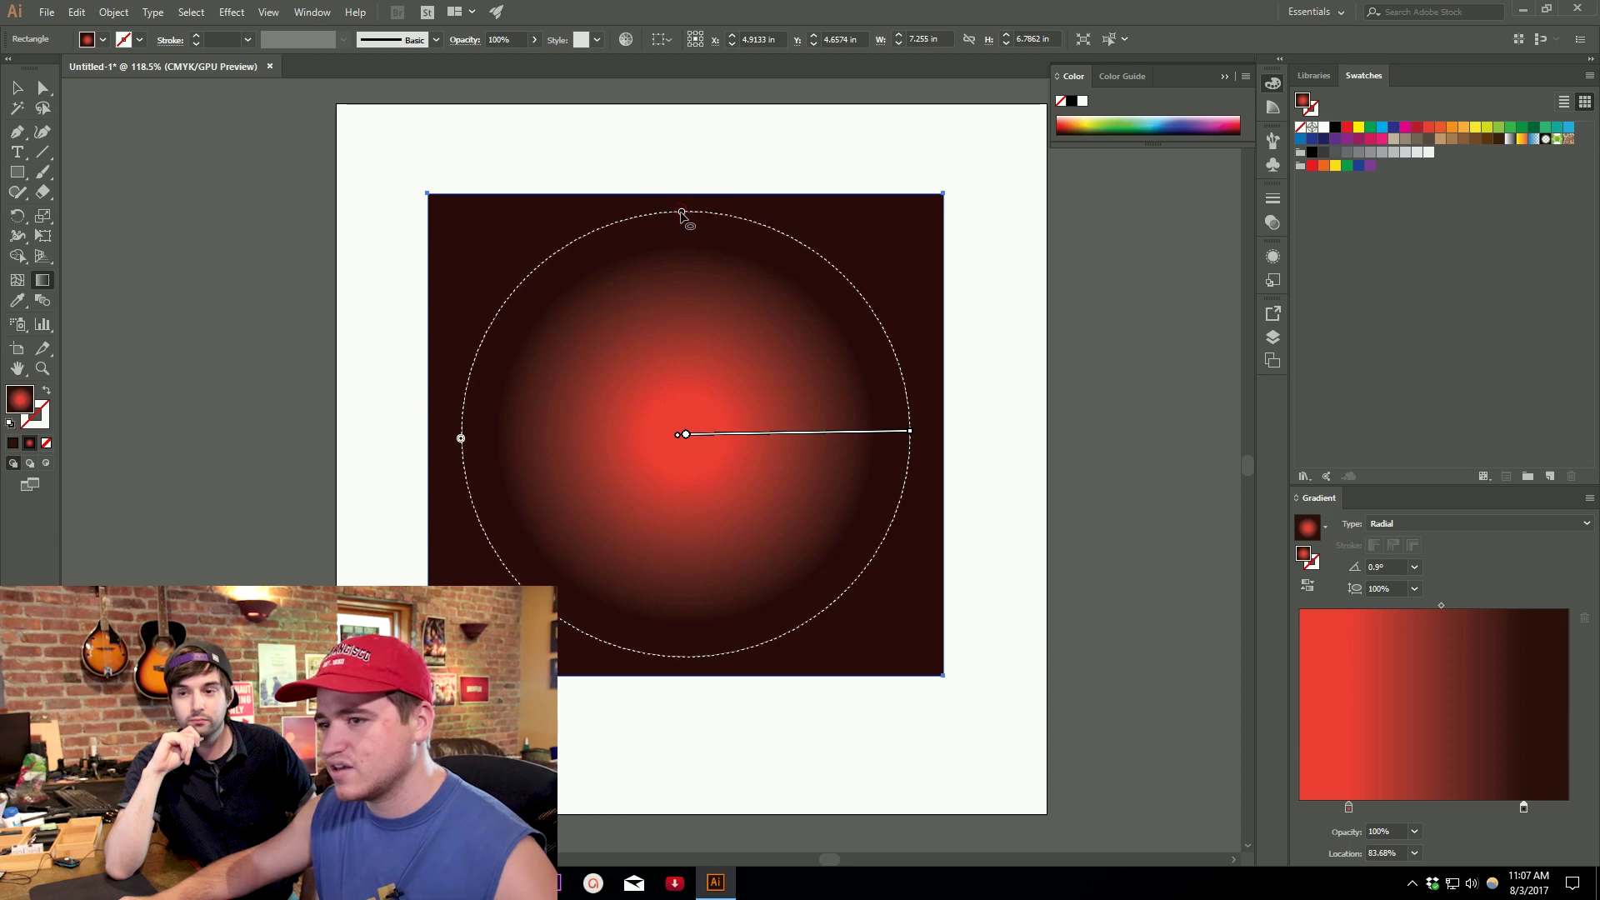
{"action": "mouse_move", "coordinate": [681, 212]}
{"action": "left_mouse_down"}
{"action": "mouse_move", "coordinate": [683, 345]}
{"action": "mouse_move", "coordinate": [675, 111]}
{"action": "mouse_move", "coordinate": [683, 239]}
{"action": "mouse_move", "coordinate": [681, 208]}
{"action": "left_mouse_up"}
{"action": "mouse_move", "coordinate": [681, 345]}
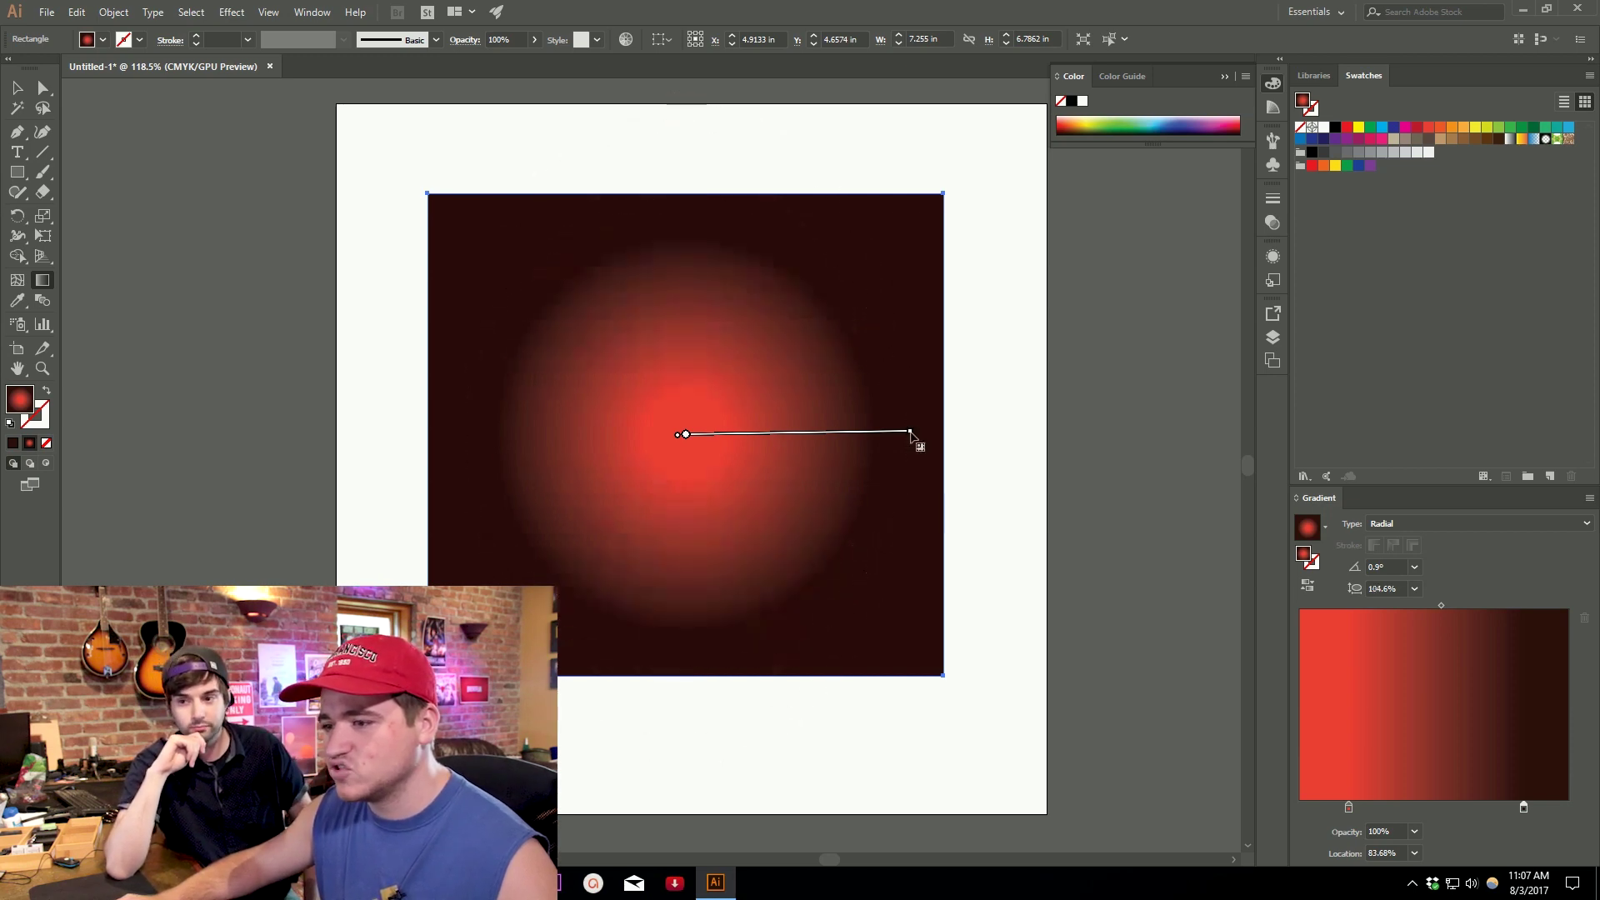
{"action": "left_click_drag", "start_coordinate": [911, 432], "coordinate": [1219, 425]}
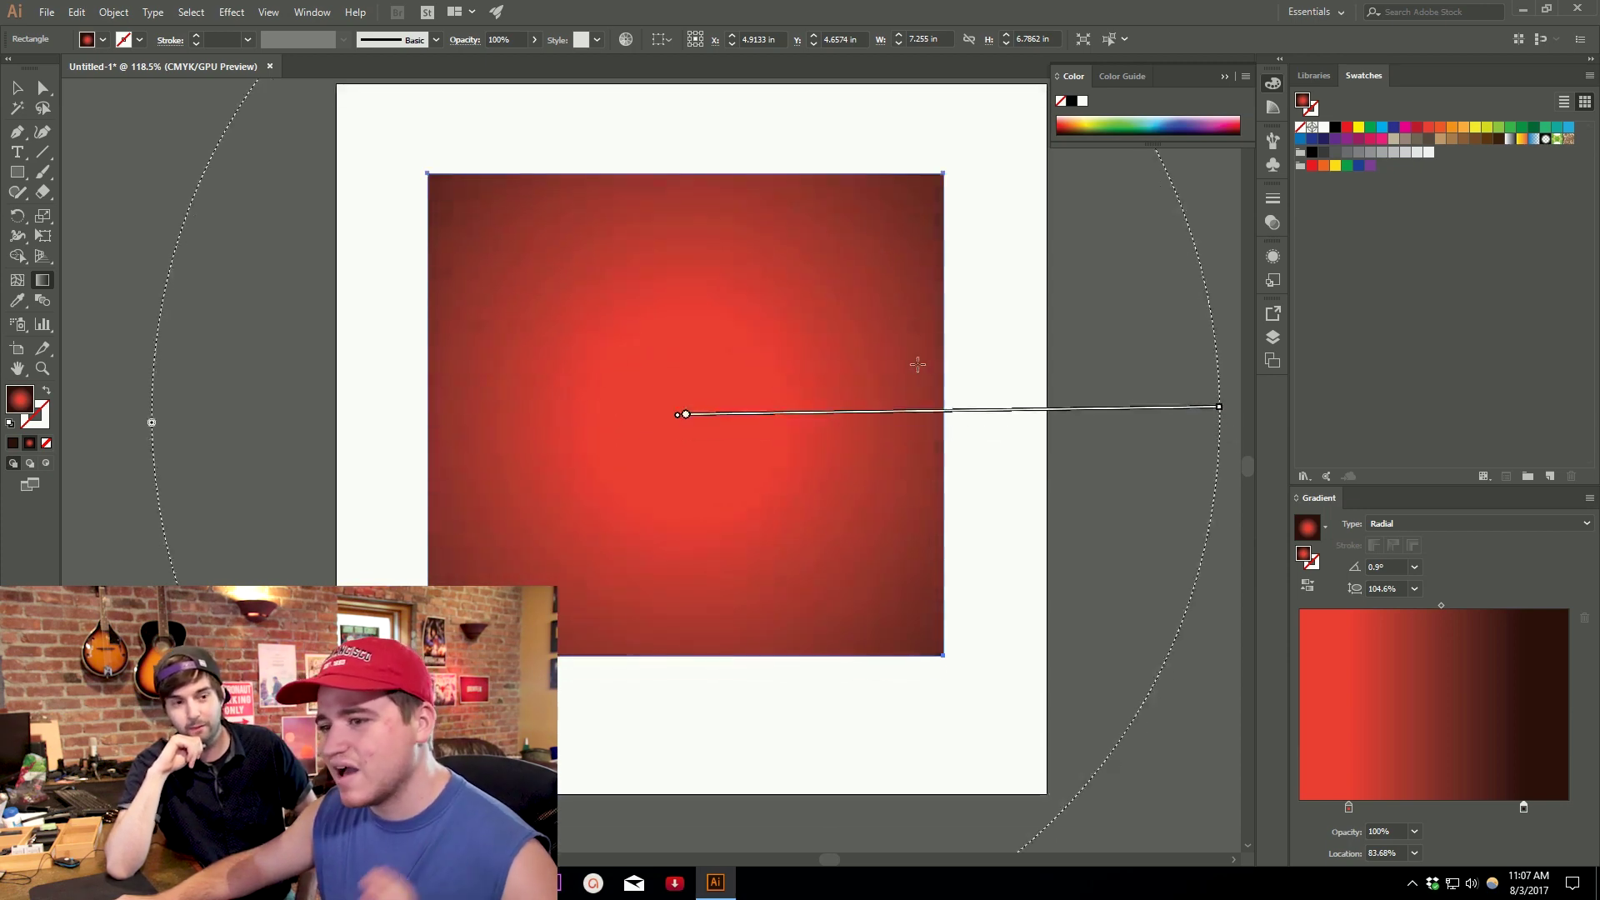
{"action": "key", "text": "v"}
{"action": "left_click", "coordinate": [1104, 617]}
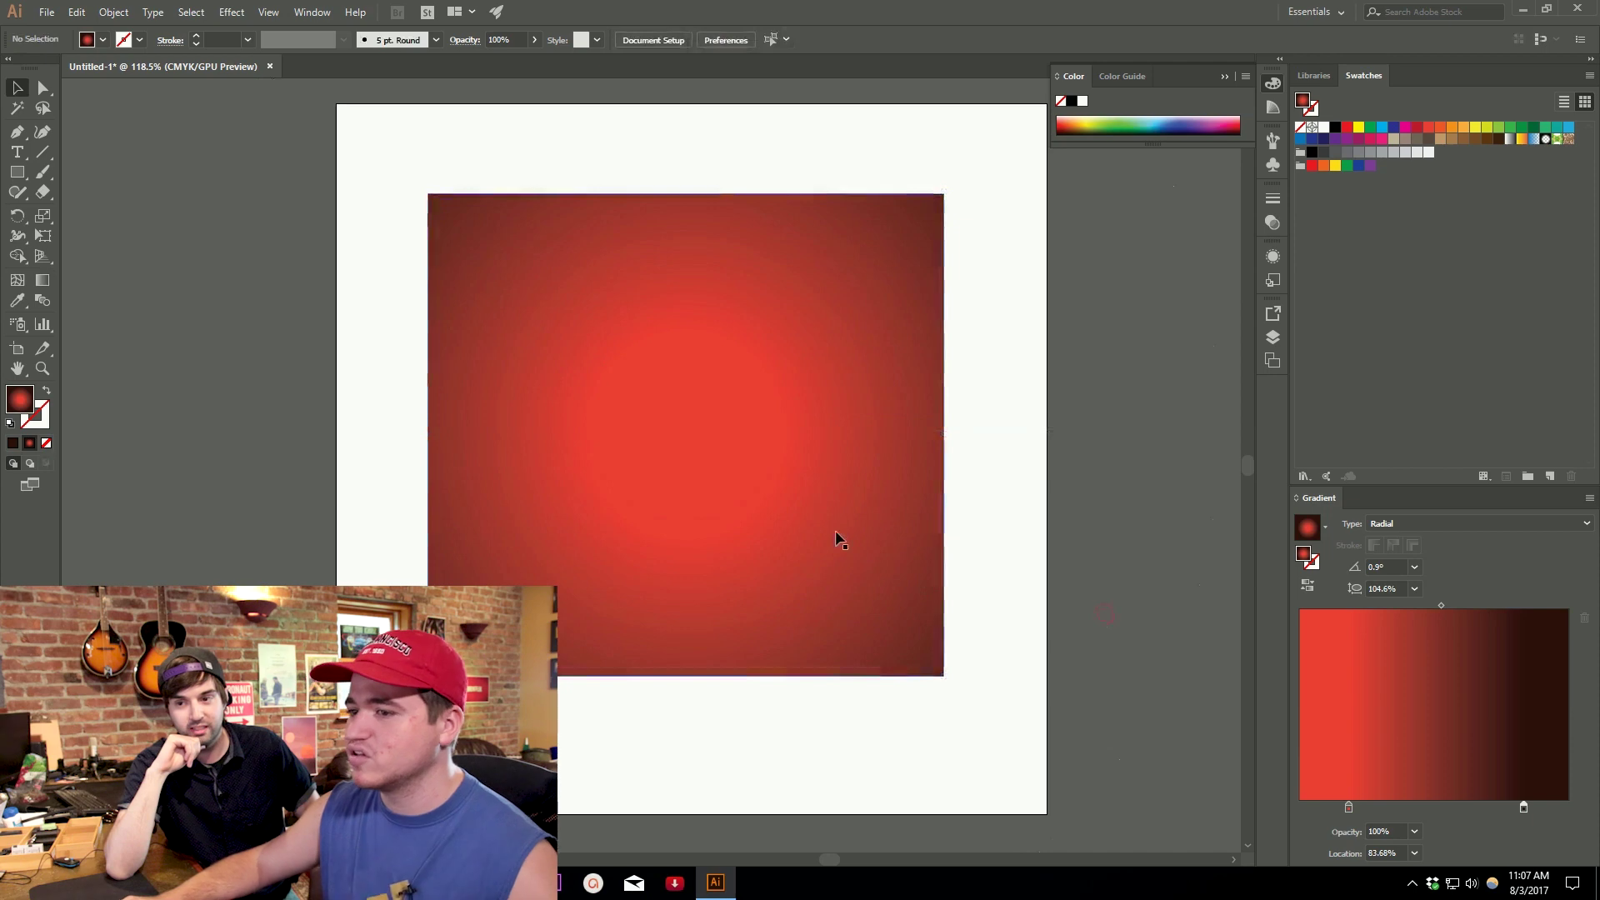
{"action": "left_click", "coordinate": [1126, 462]}
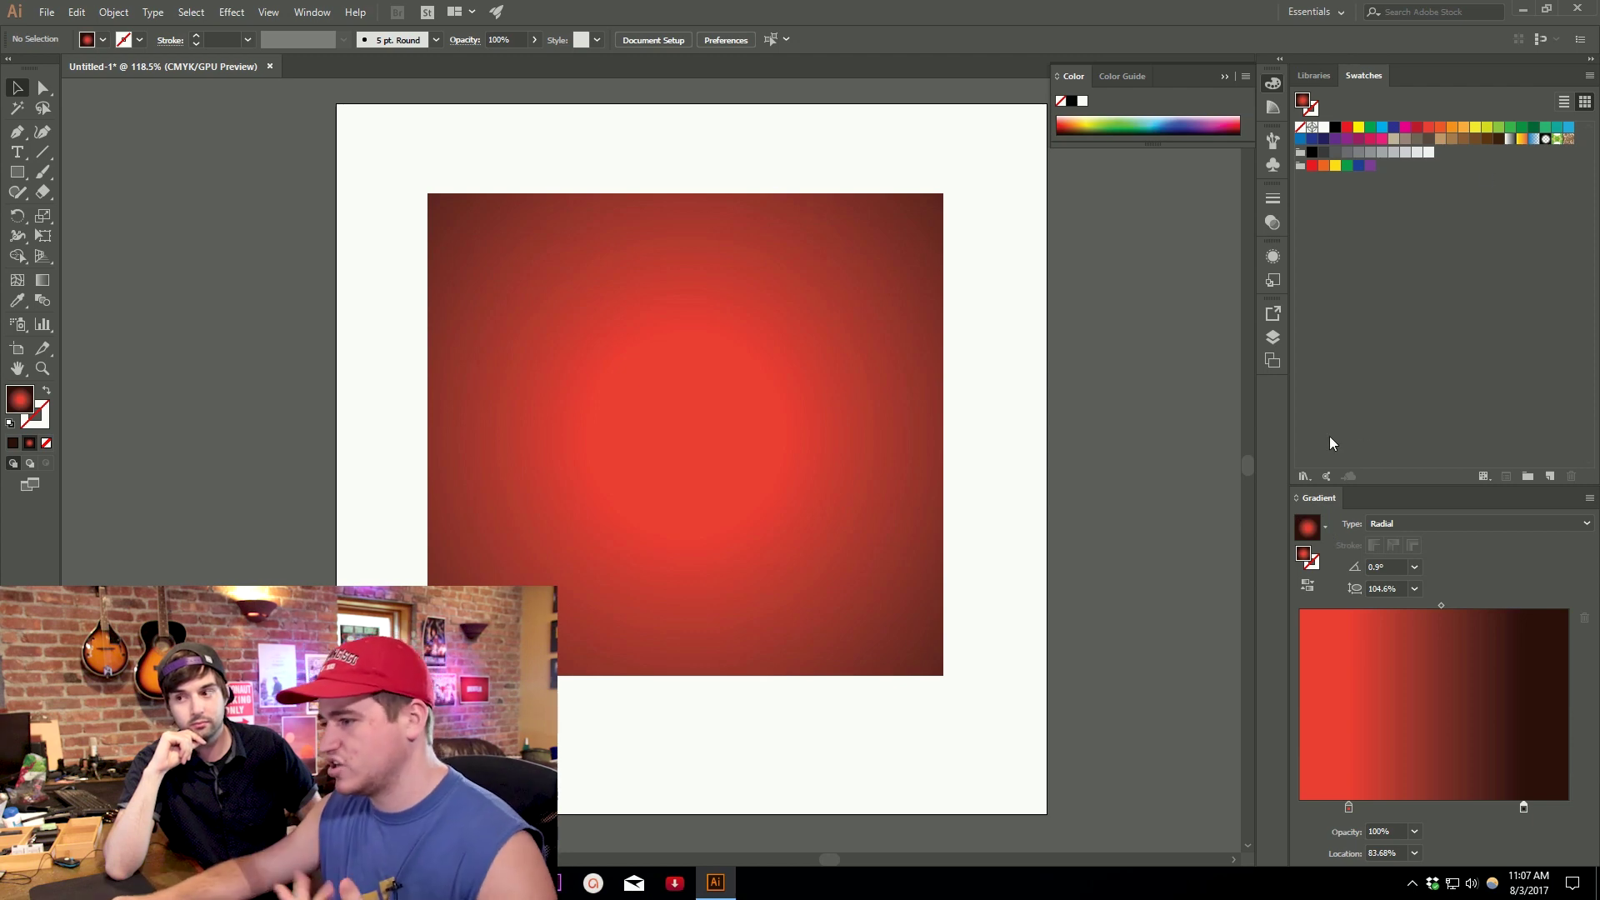
Save the radial gradient as New Gradient Swatch 1 with Add to Swatches.
{"action": "left_click", "coordinate": [1325, 527]}
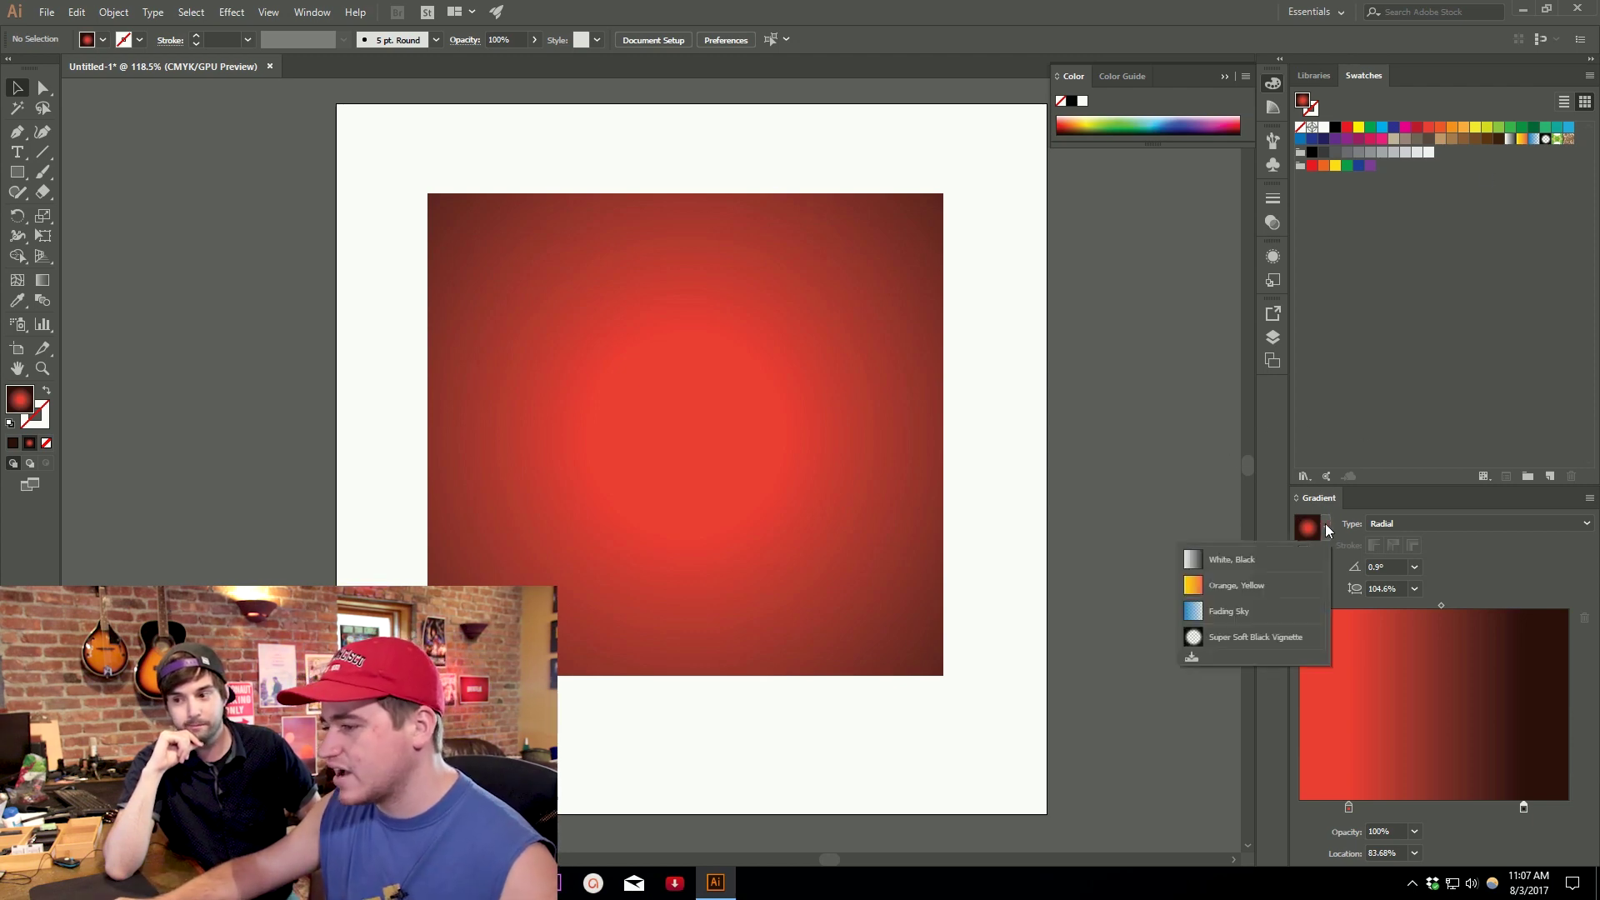
{"action": "left_click", "coordinate": [1192, 658]}
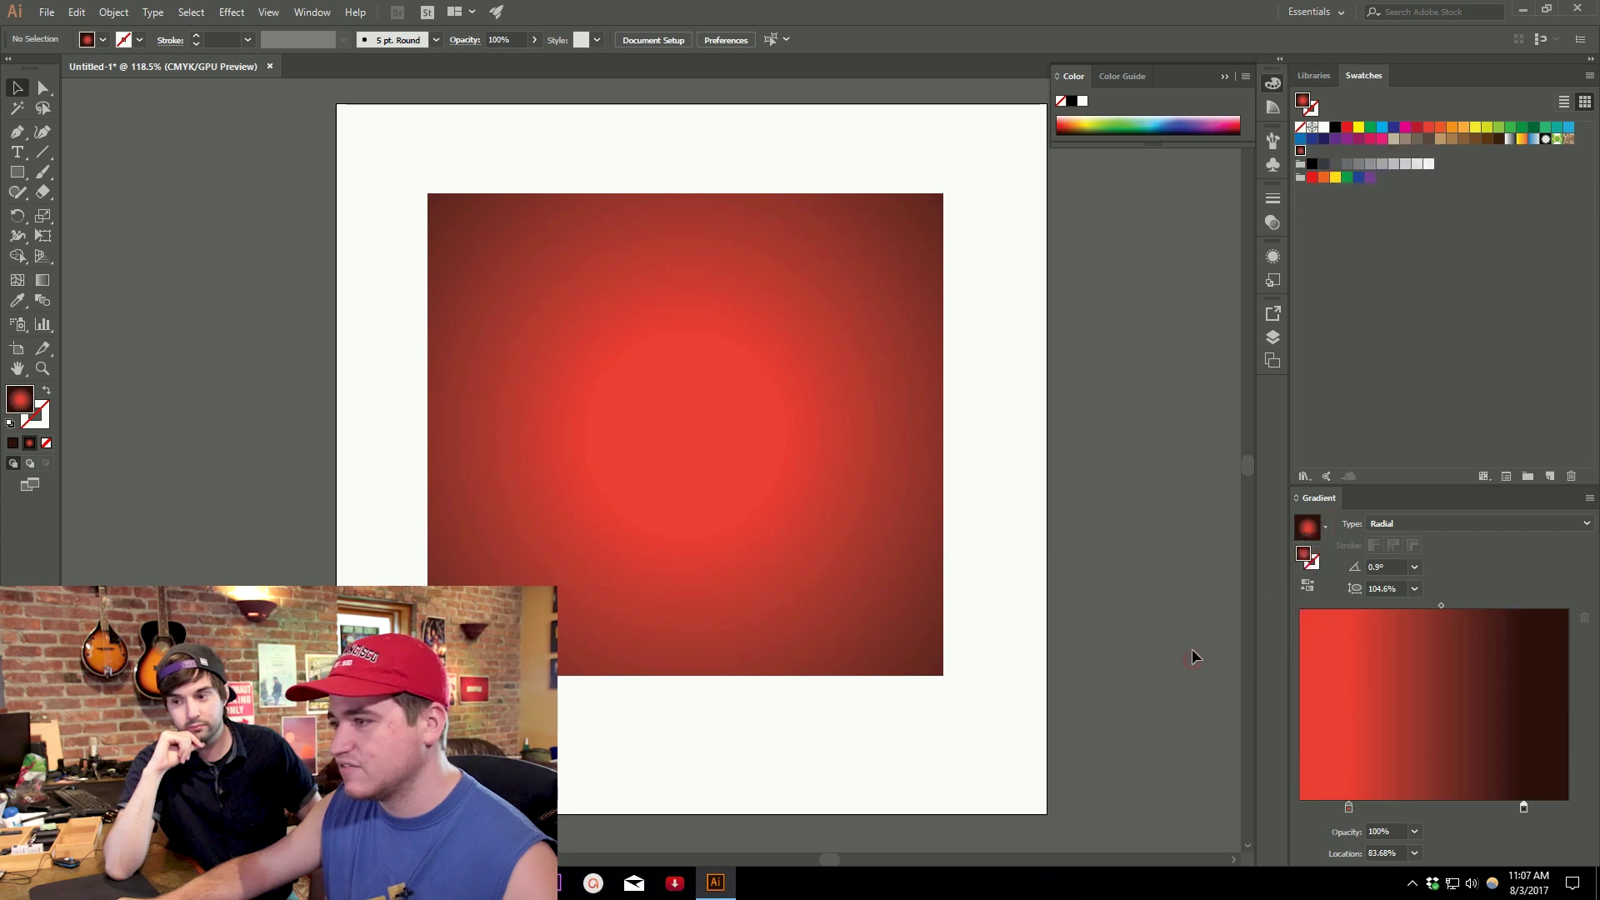
{"action": "left_click", "coordinate": [1325, 530]}
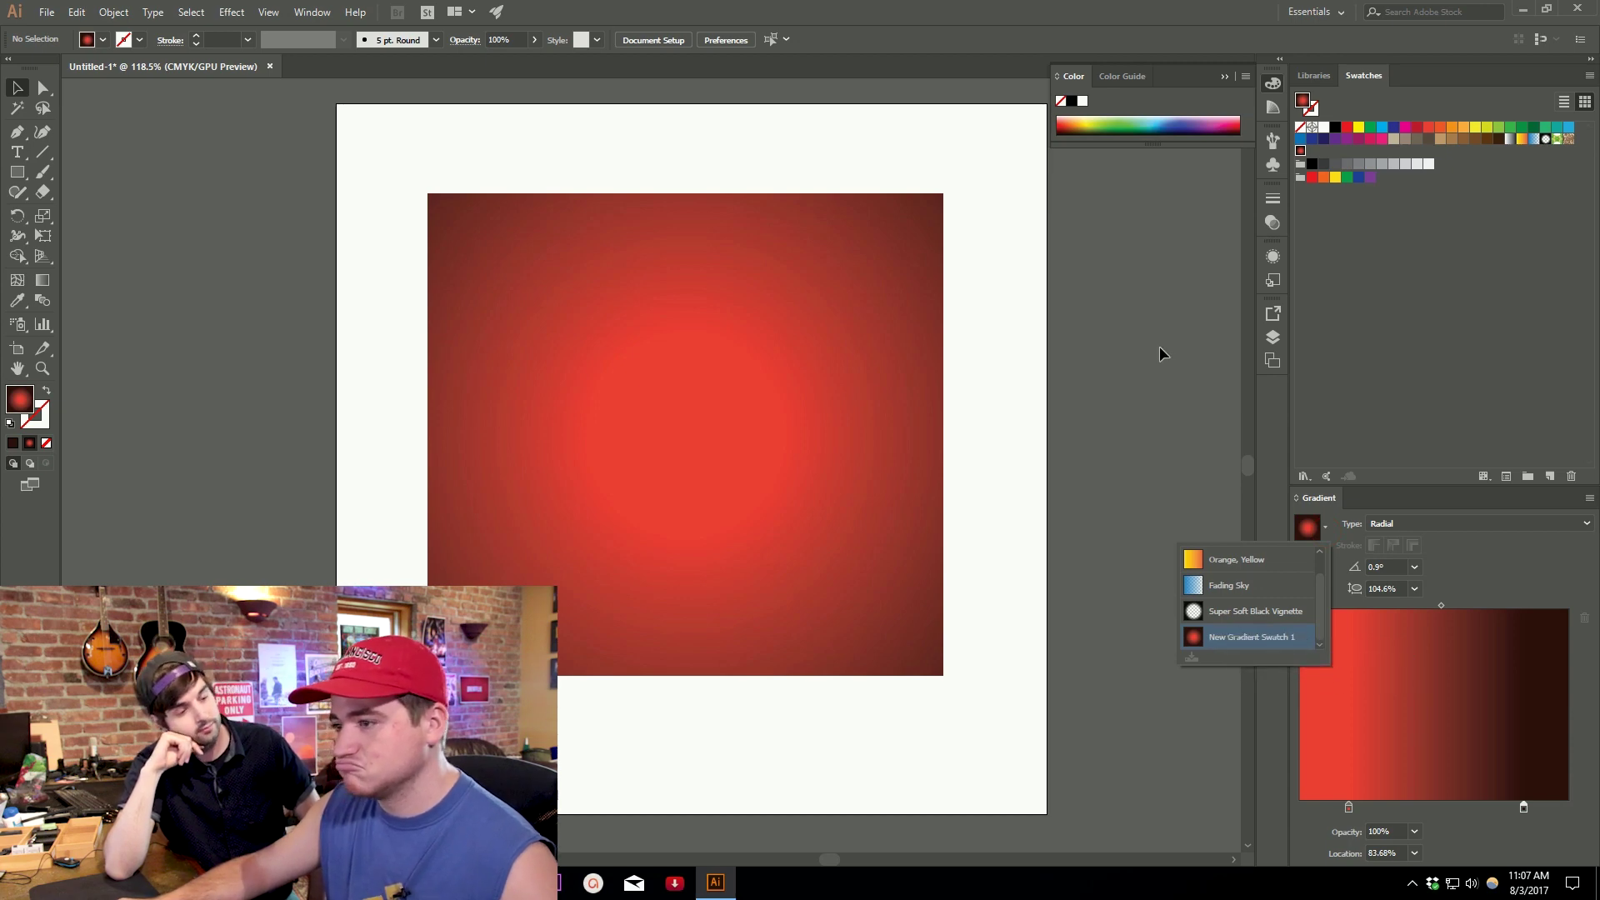
{"action": "left_click", "coordinate": [842, 389]}
Move the gradient square aside and draw a small test rectangle beside it.
{"action": "left_click", "coordinate": [847, 439]}
{"action": "left_click_drag", "start_coordinate": [873, 440], "coordinate": [728, 413]}
{"action": "left_click", "coordinate": [912, 366]}
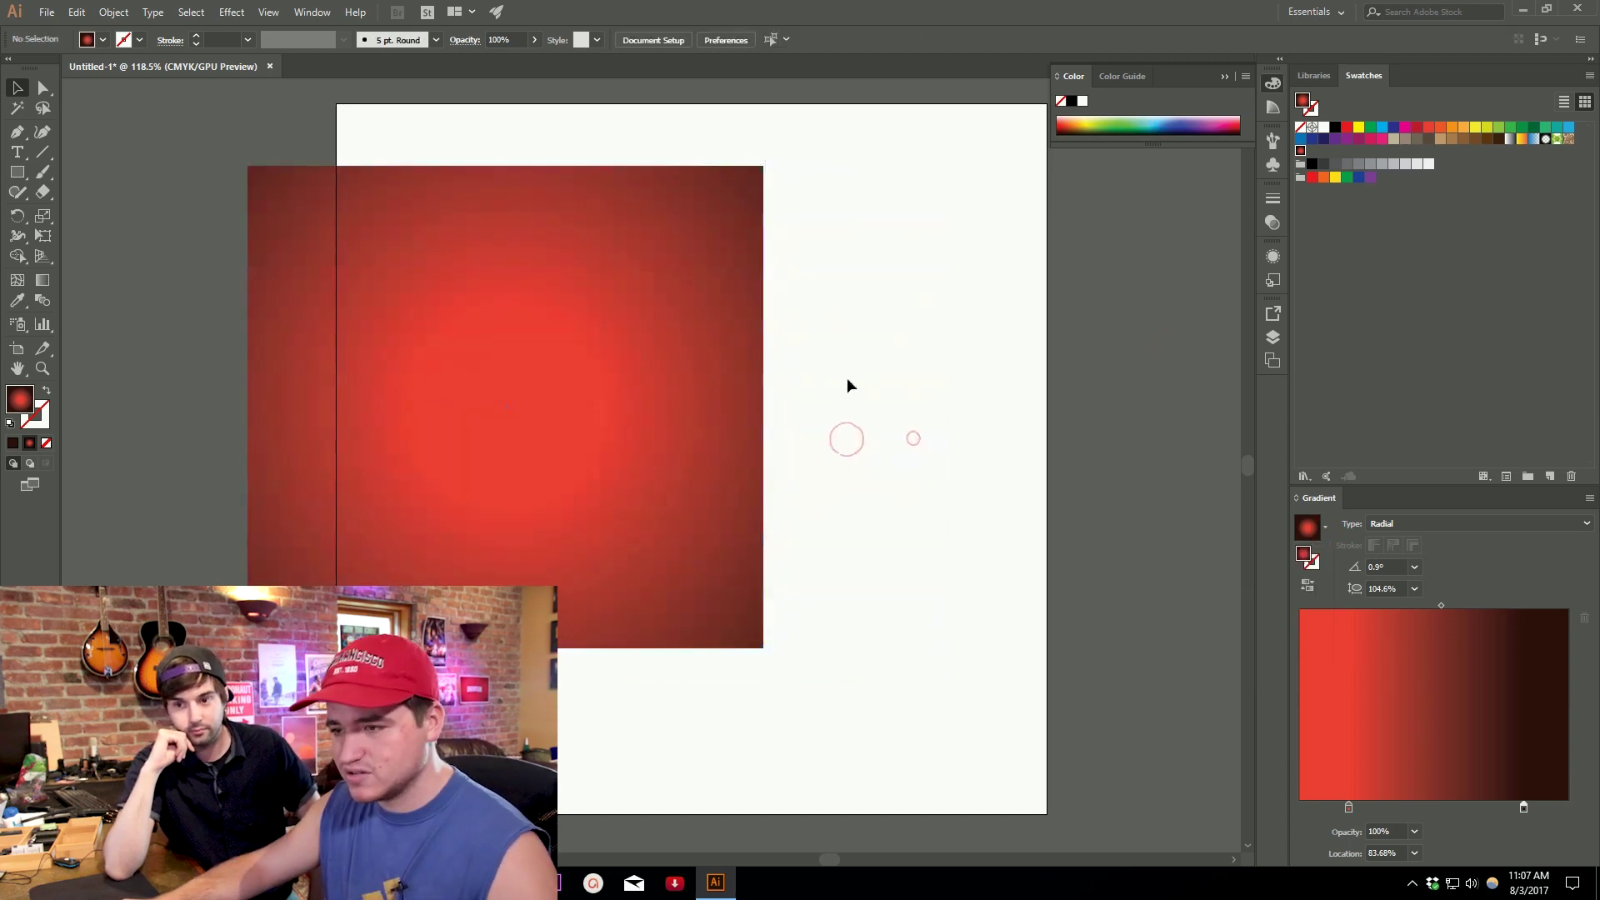
{"action": "key", "text": "m"}
{"action": "mouse_move", "coordinate": [846, 343]}
{"action": "left_mouse_down"}
{"action": "mouse_move", "coordinate": [1118, 539]}
{"action": "mouse_move", "coordinate": [1108, 595]}
{"action": "left_mouse_up"}
{"action": "key", "text": "v"}
{"action": "left_click", "coordinate": [1098, 602]}
Delete the test rectangle and move the gradient square back onto the artboard.
{"action": "left_click", "coordinate": [1017, 450]}
{"action": "left_click", "coordinate": [1193, 525]}
{"action": "left_click", "coordinate": [1048, 541]}
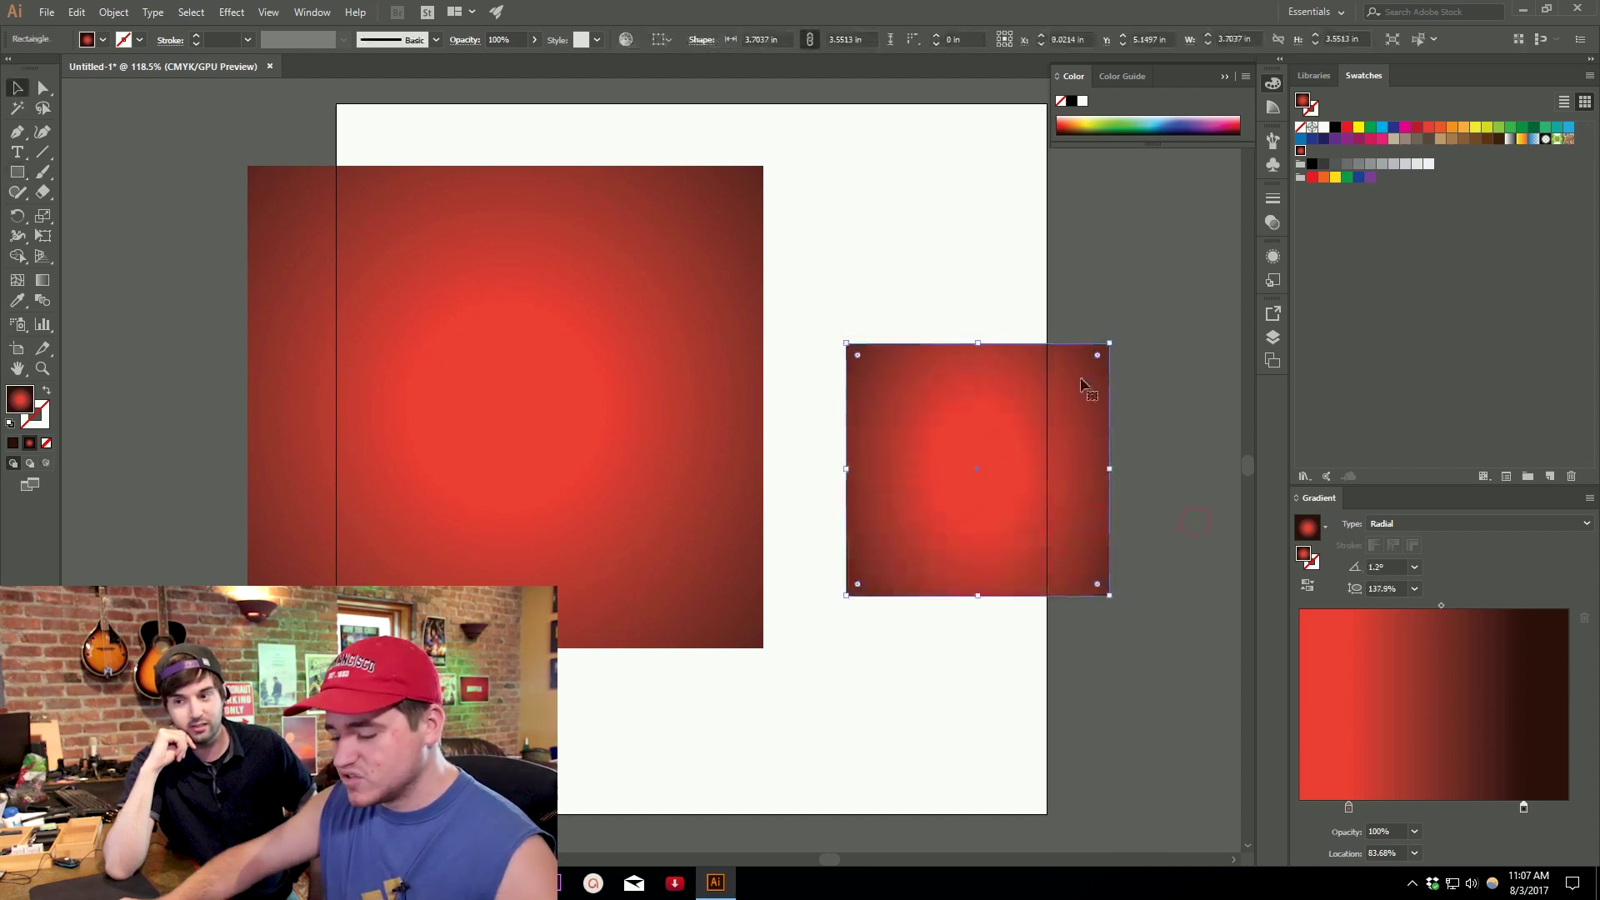
{"action": "key", "text": "Delete"}
{"action": "left_click_drag", "start_coordinate": [709, 391], "coordinate": [910, 406]}
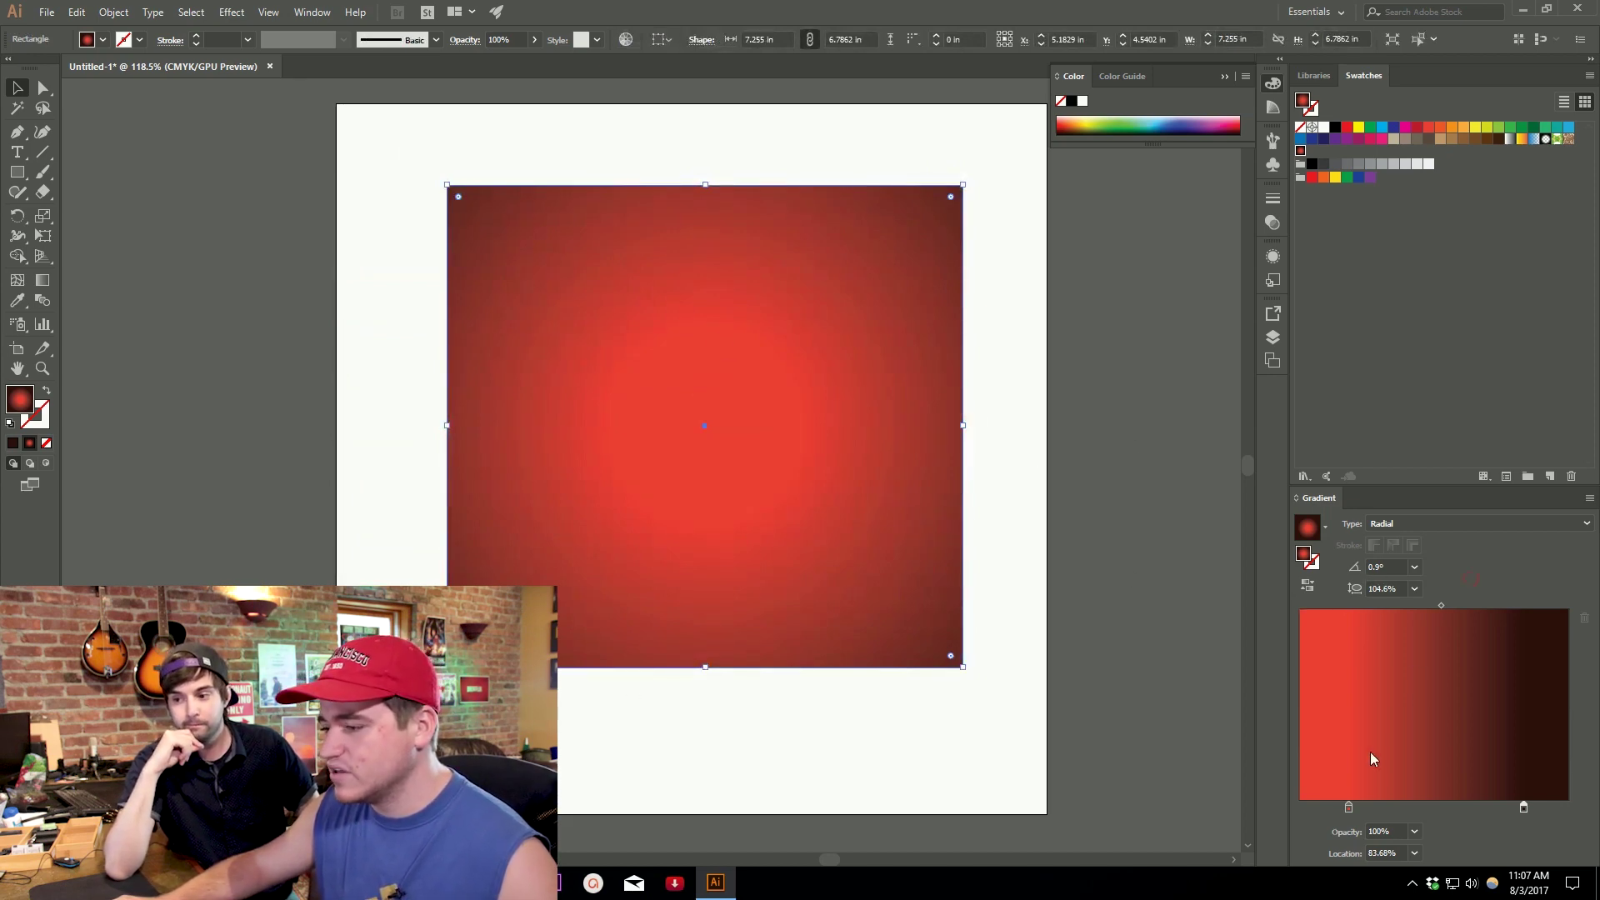
Set the left gradient stop's opacity to 0% so the centre fades transparent.
{"action": "left_click", "coordinate": [1350, 808]}
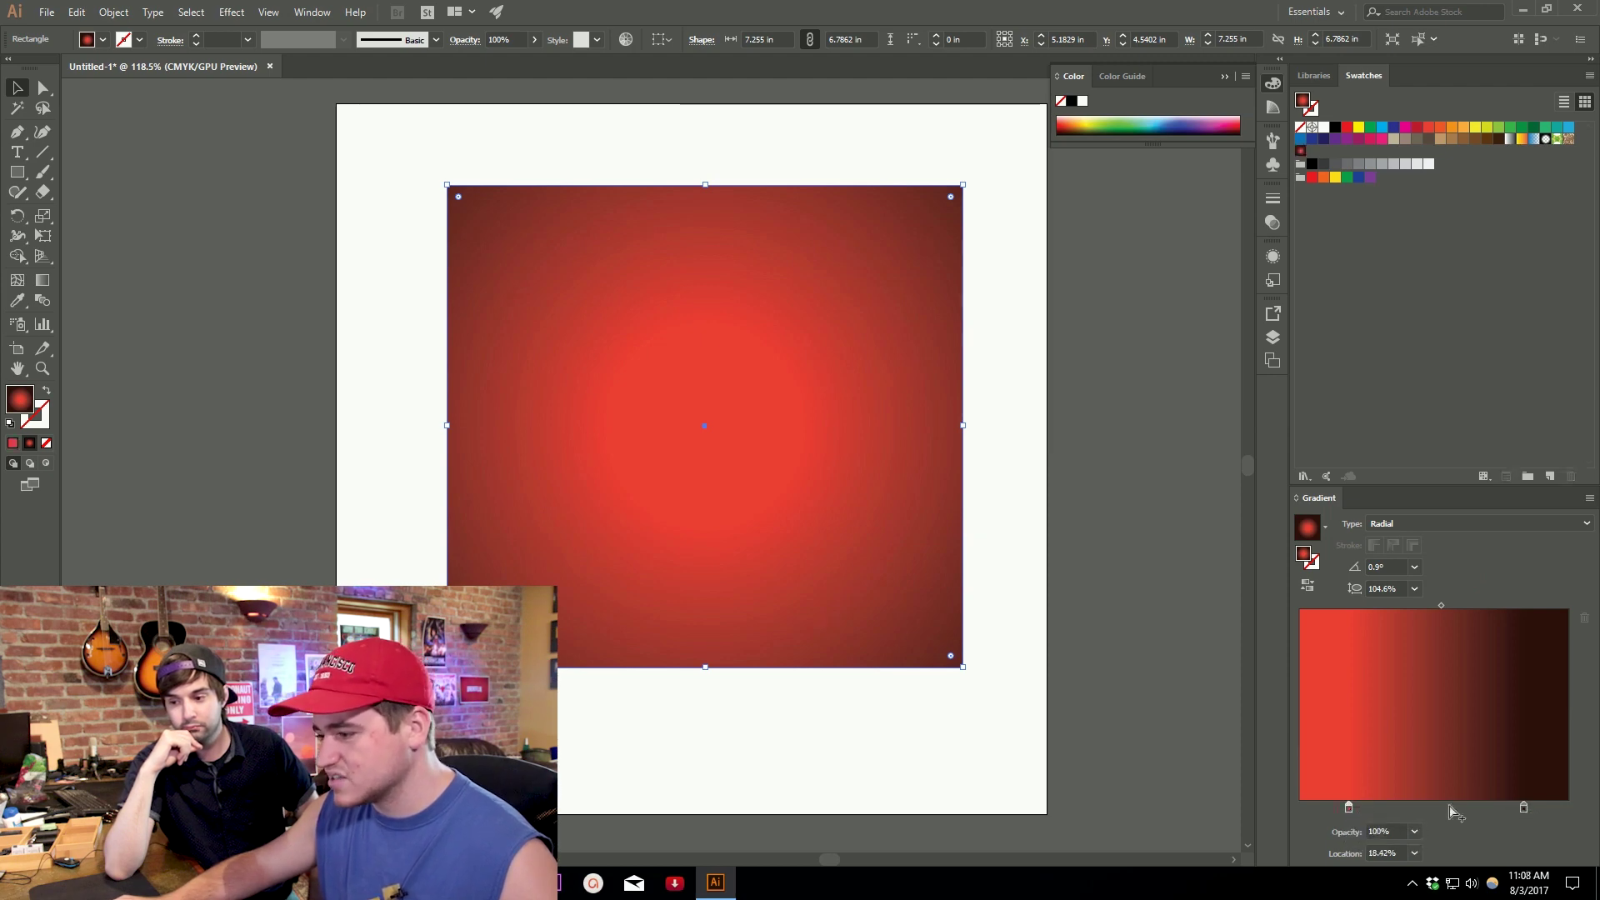
{"action": "left_click", "coordinate": [1413, 832]}
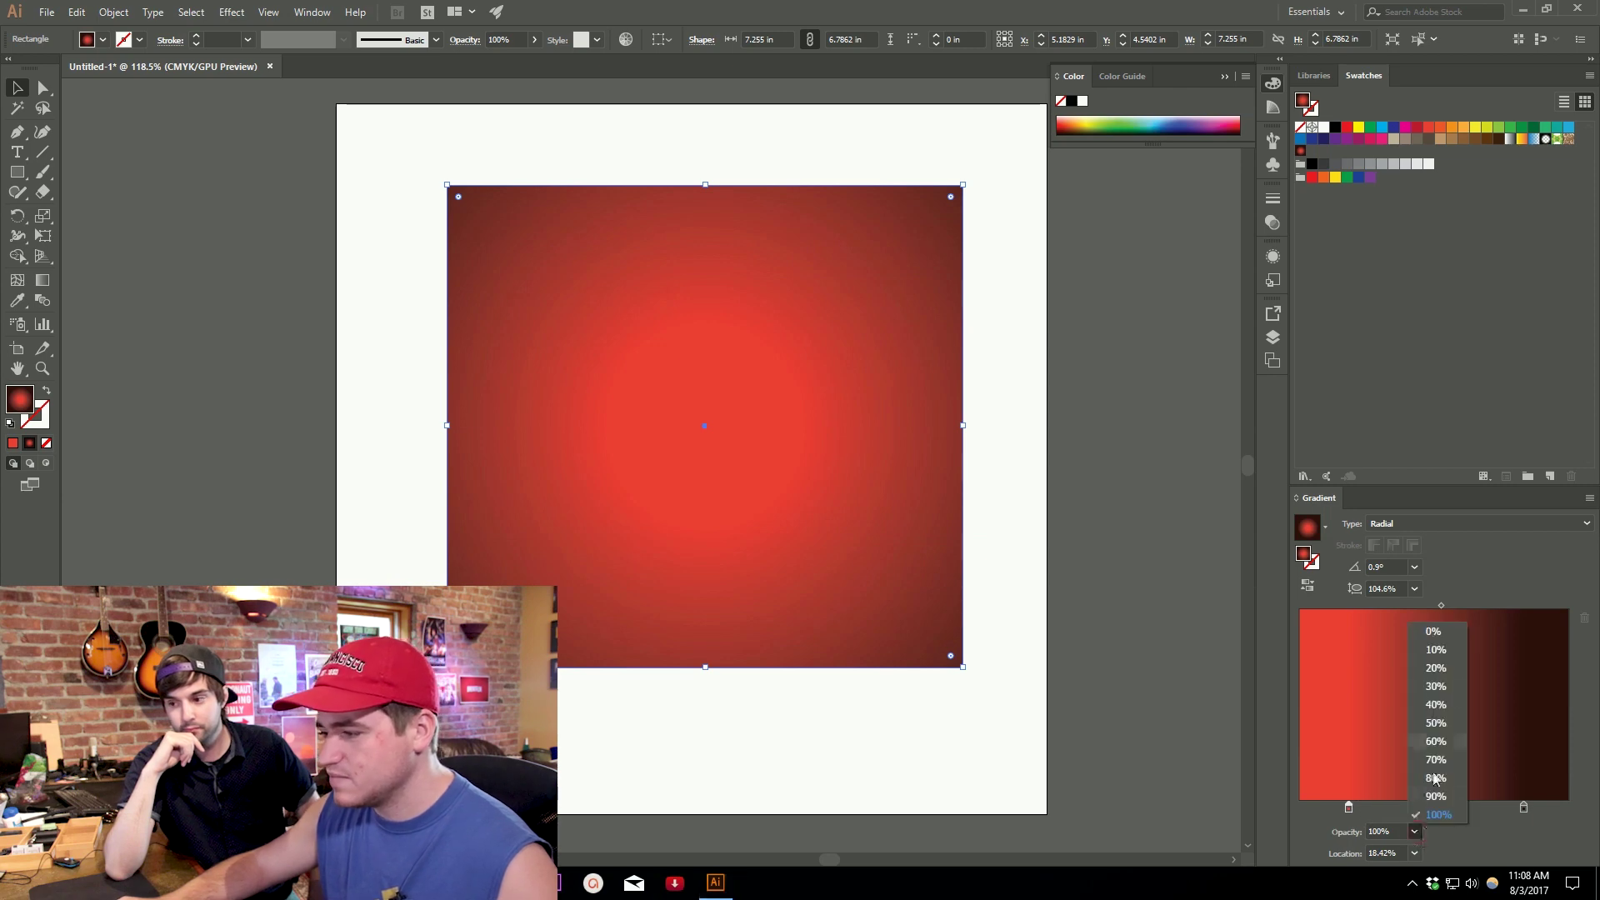
{"action": "left_click", "coordinate": [1437, 632]}
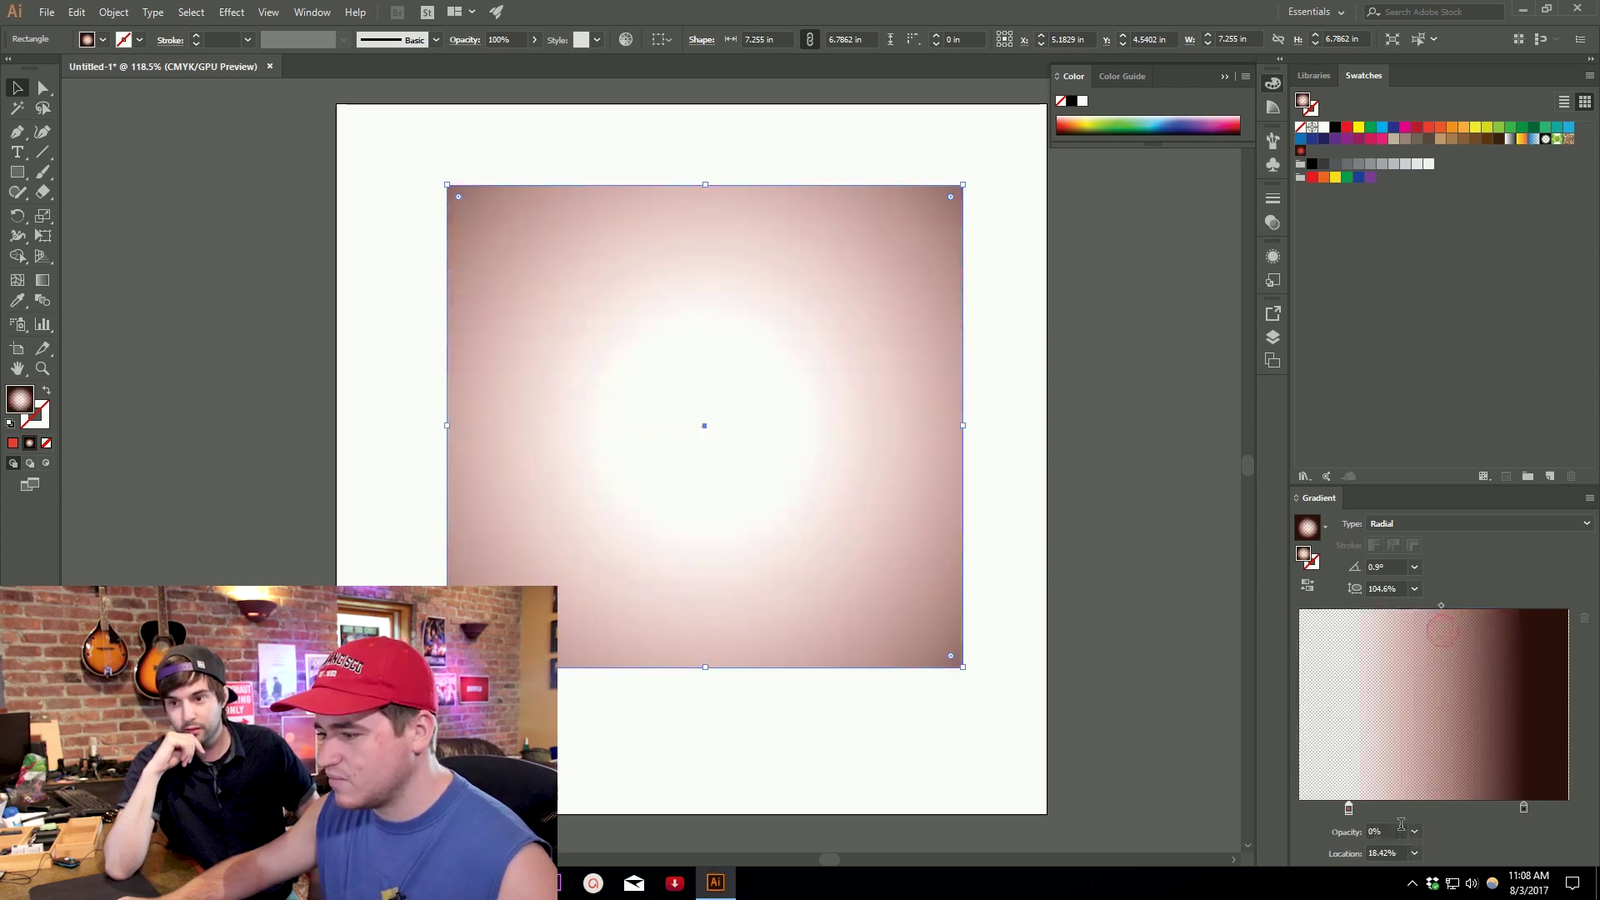
{"action": "left_click_drag", "start_coordinate": [801, 575], "coordinate": [847, 583]}
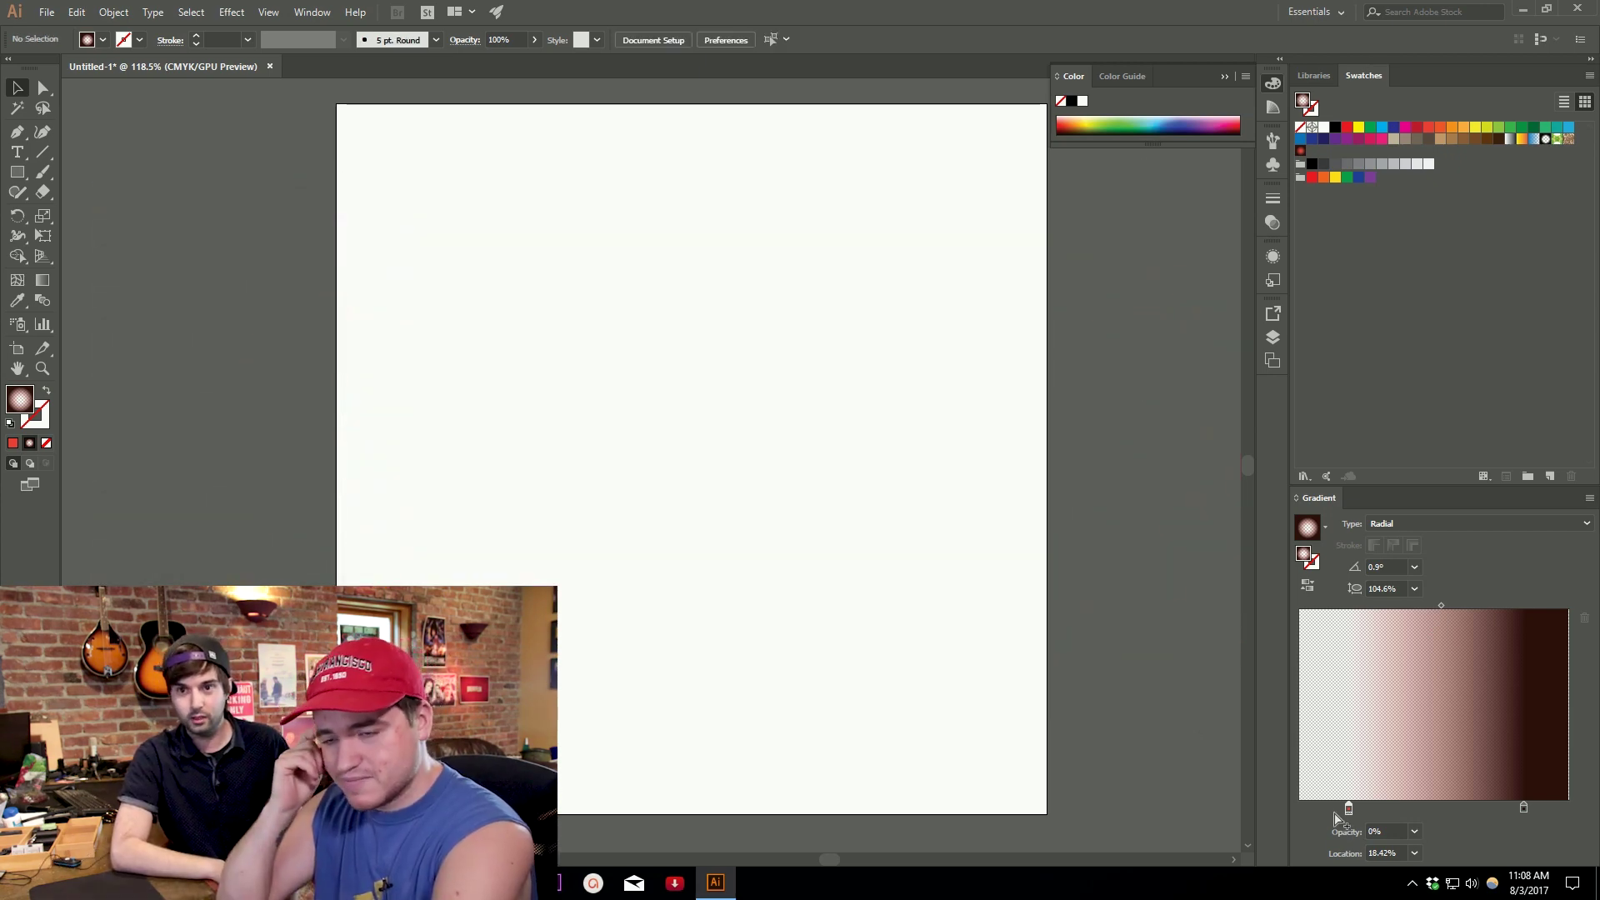
Type the first name on the artboard and enlarge it from 12 pt to about 218 pt.
{"action": "left_click", "coordinate": [17, 153]}
{"action": "left_click", "coordinate": [546, 264]}
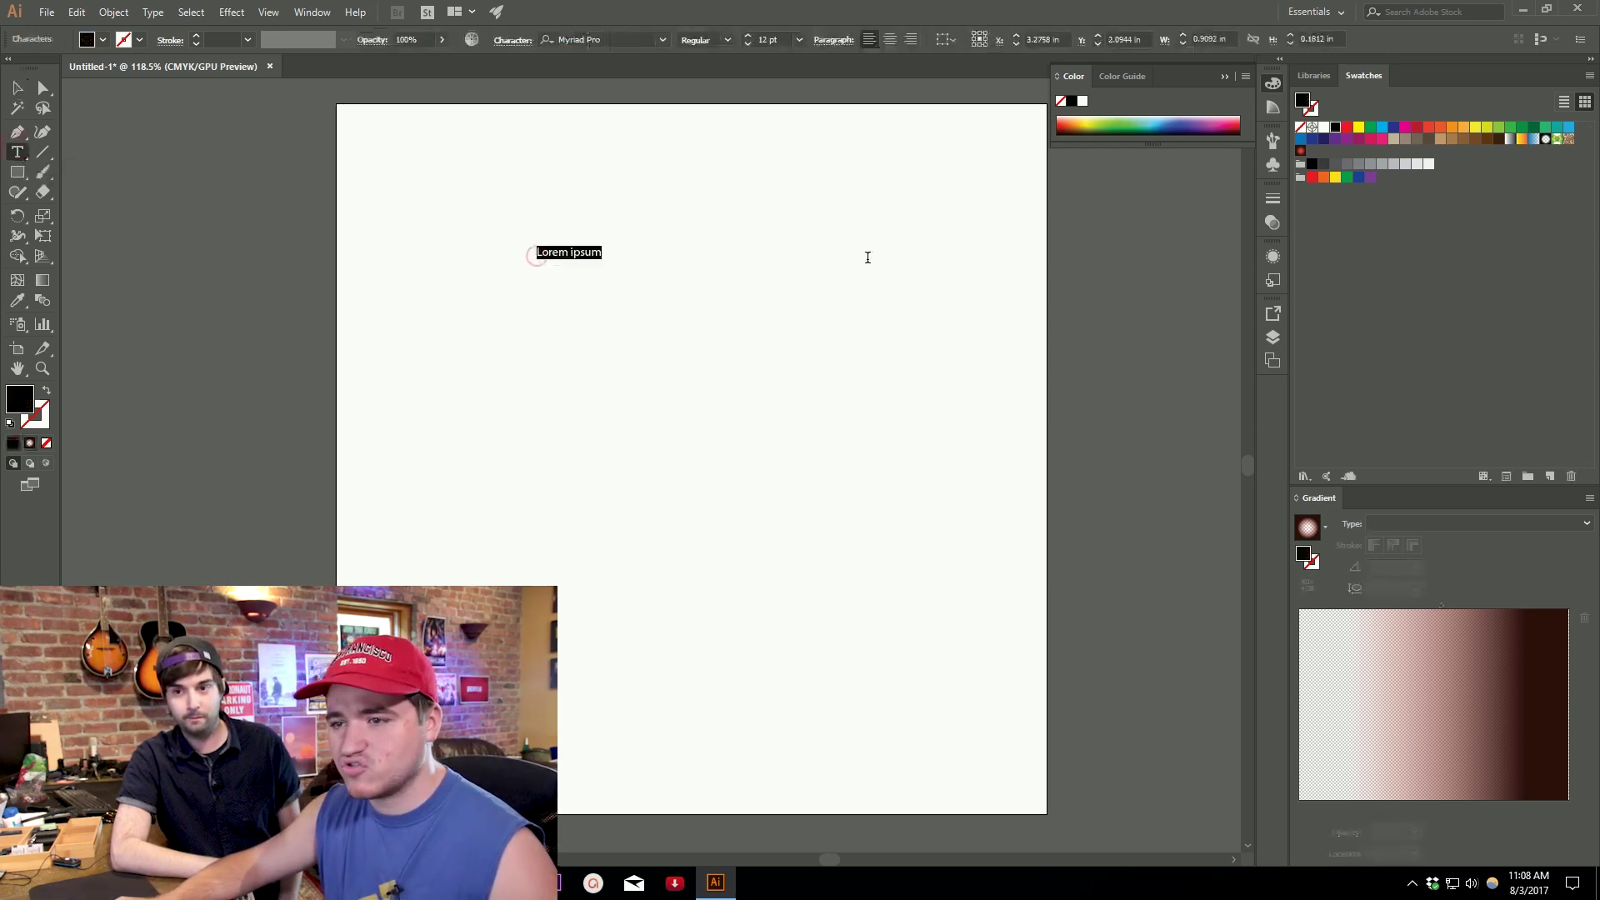
{"action": "type", "text": "Brent"}
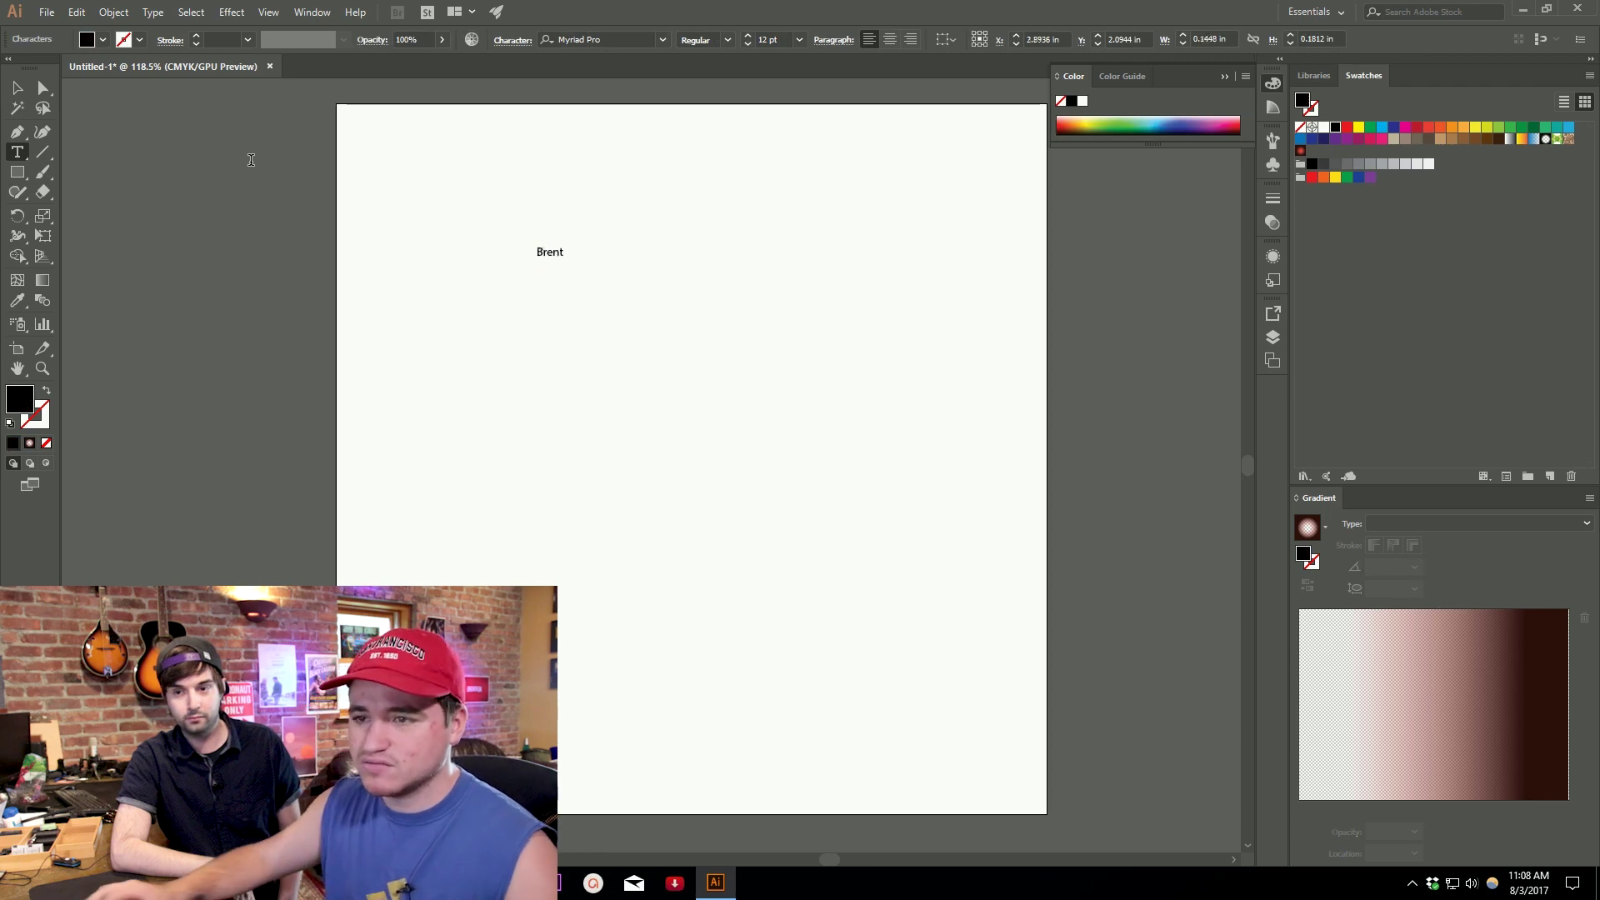
{"action": "key", "text": "Escape"}
{"action": "left_click_drag", "start_coordinate": [565, 260], "coordinate": [757, 433]}
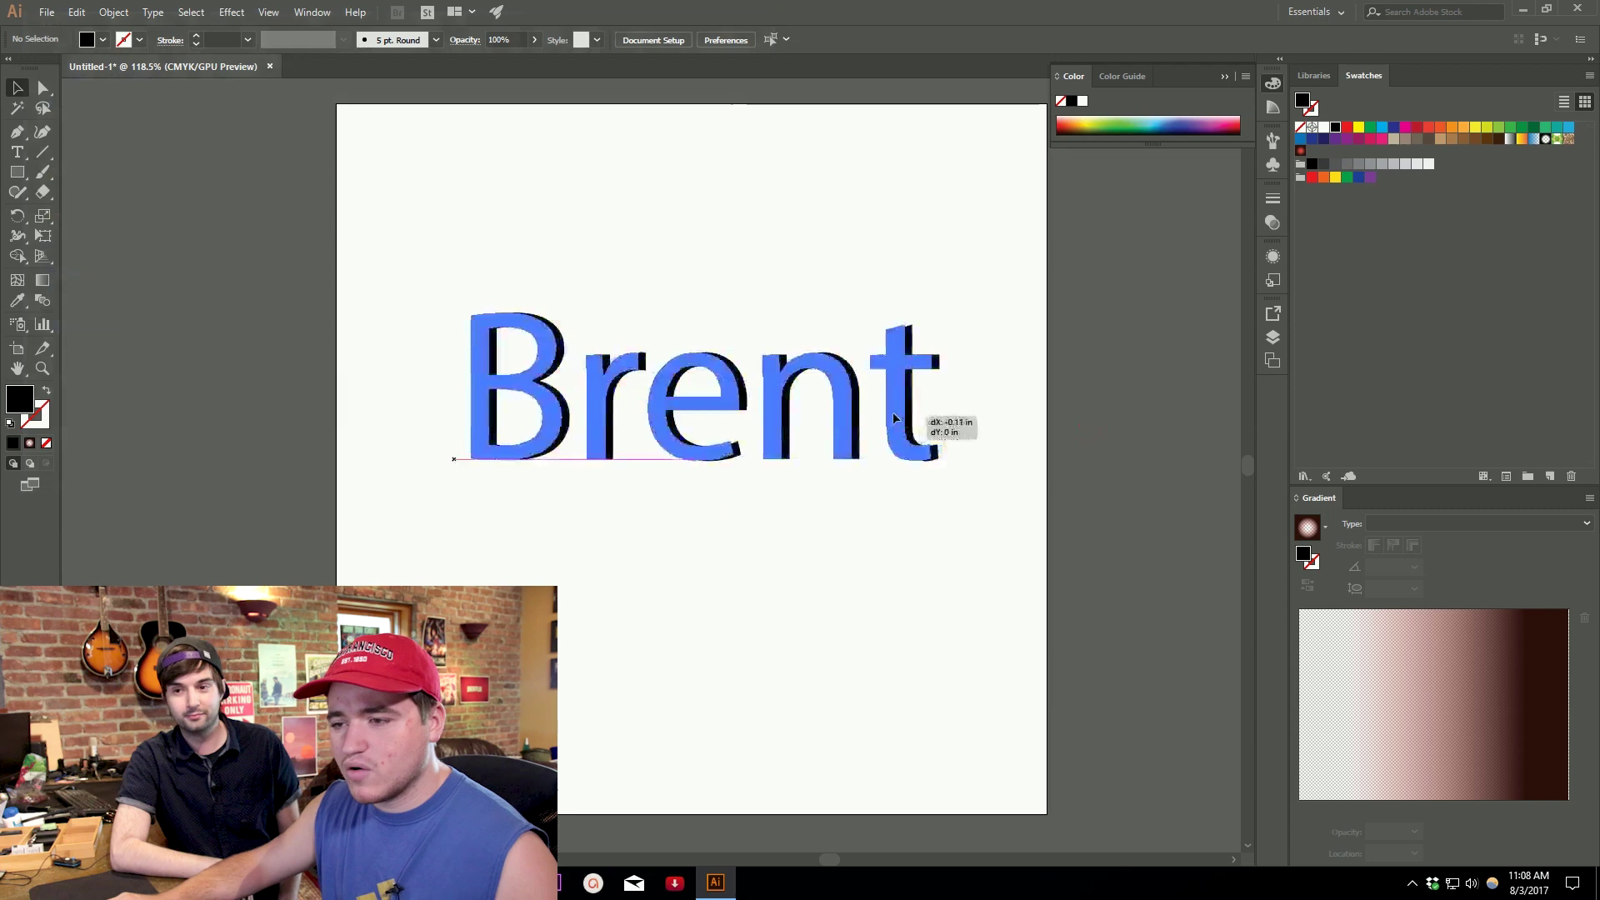
Set the name text in the Impact font and stretch it wider to about 247 pt.
{"action": "left_click", "coordinate": [663, 40]}
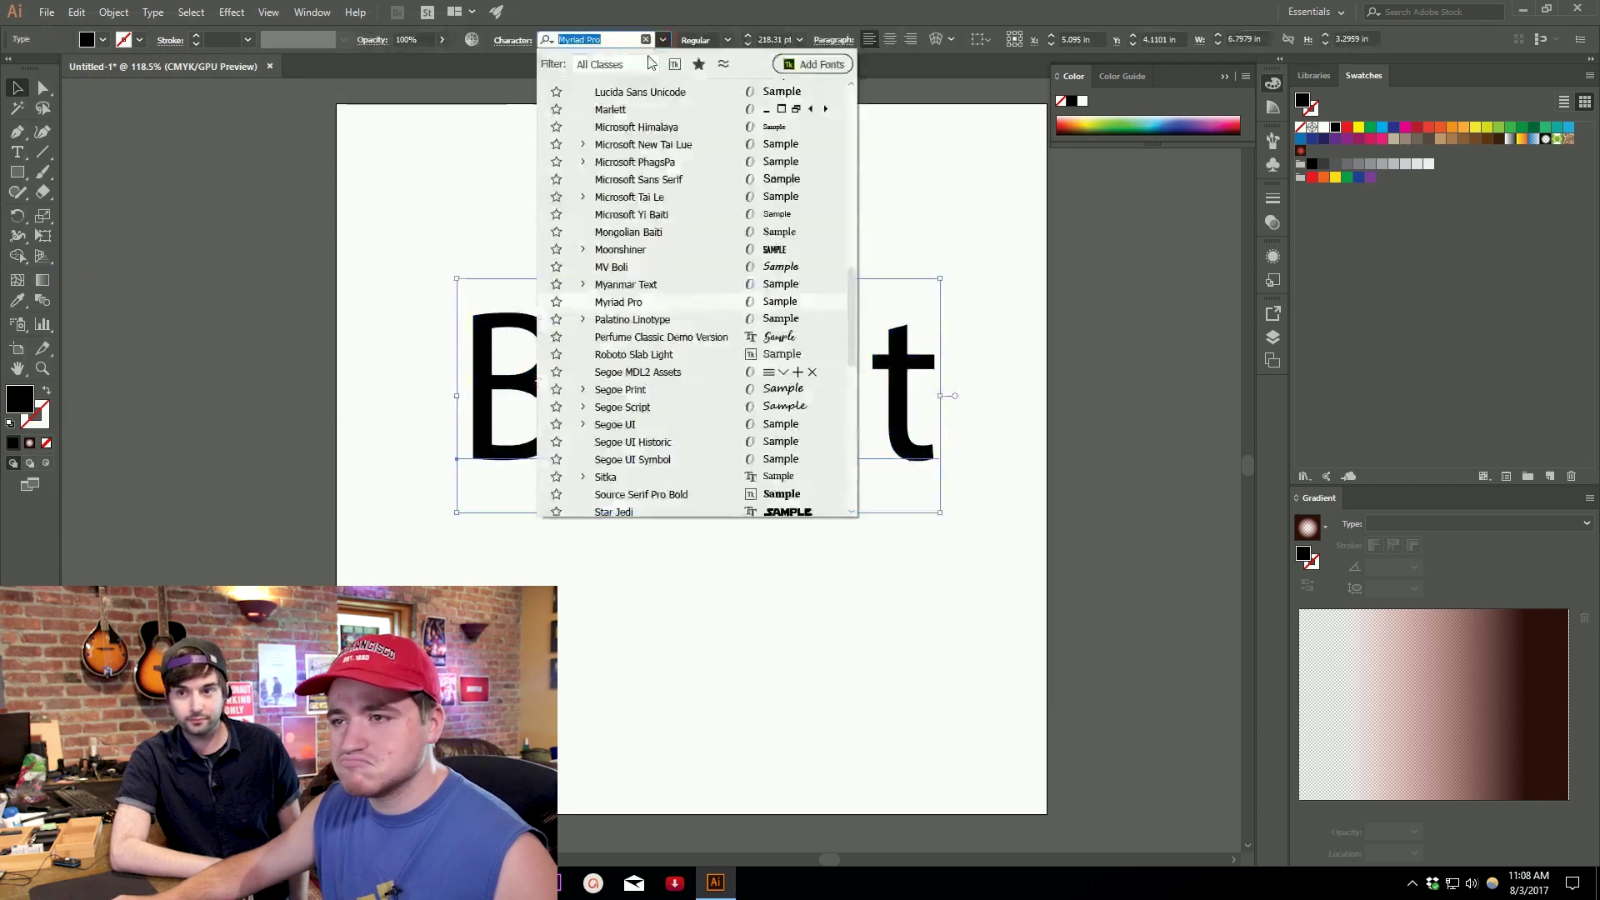
{"action": "type", "text": "impa"}
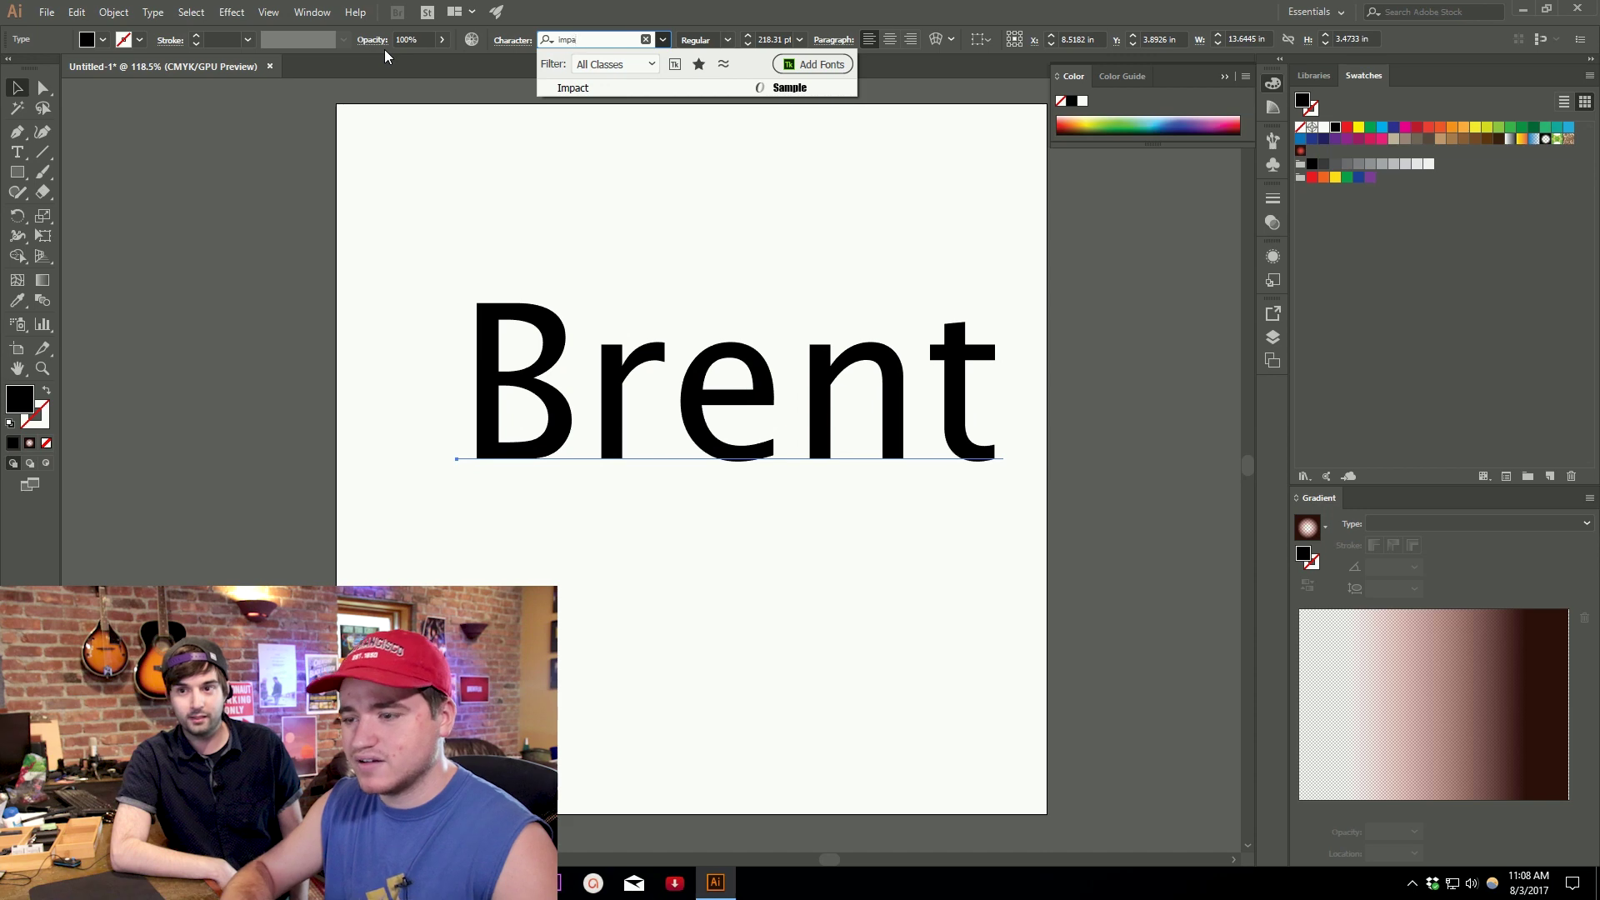
{"action": "key", "text": "Return"}
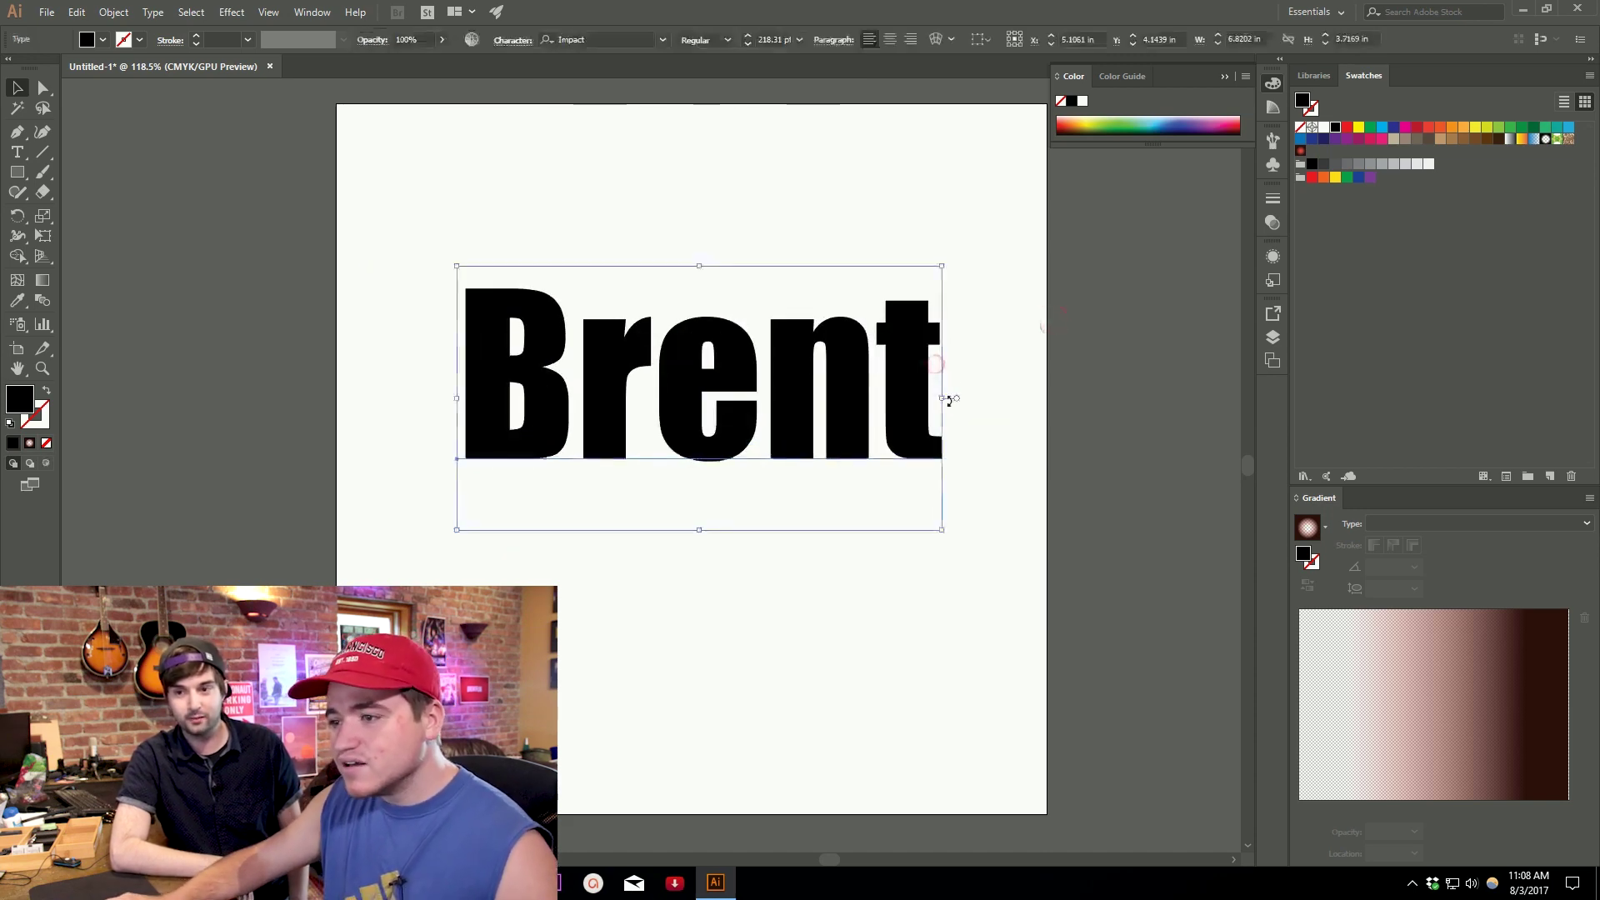
{"action": "left_click_drag", "start_coordinate": [943, 397], "coordinate": [966, 457]}
Try yellow, magenta and red fills on the name, settle on orange, and show the gradient presets.
{"action": "left_click", "coordinate": [1358, 126]}
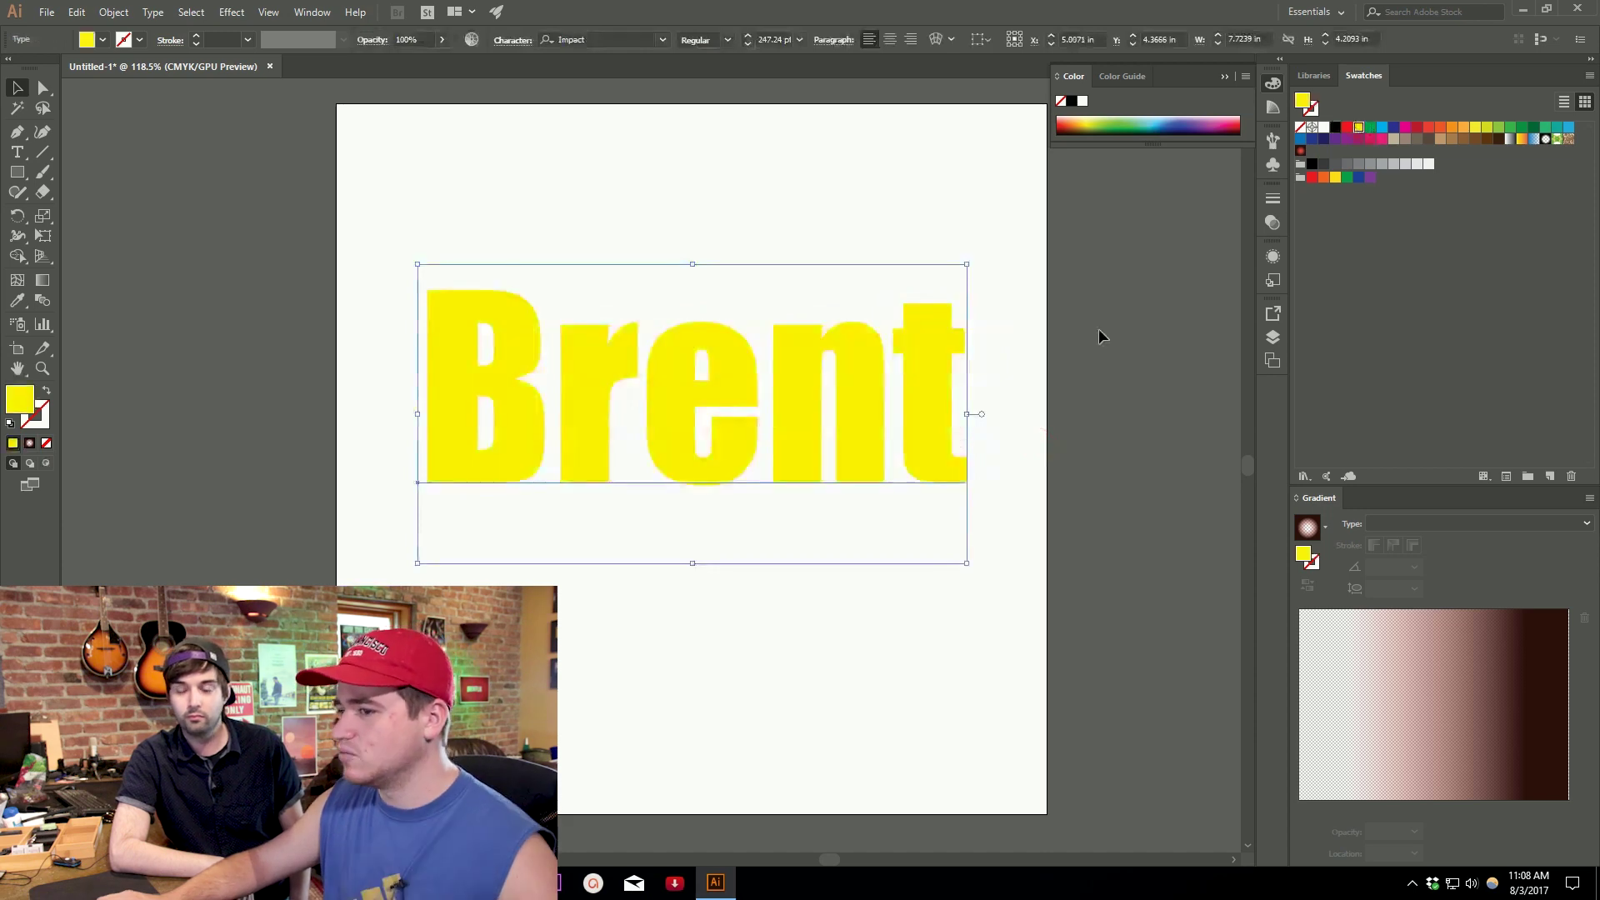
{"action": "left_click", "coordinate": [1405, 127]}
{"action": "left_click", "coordinate": [1417, 127]}
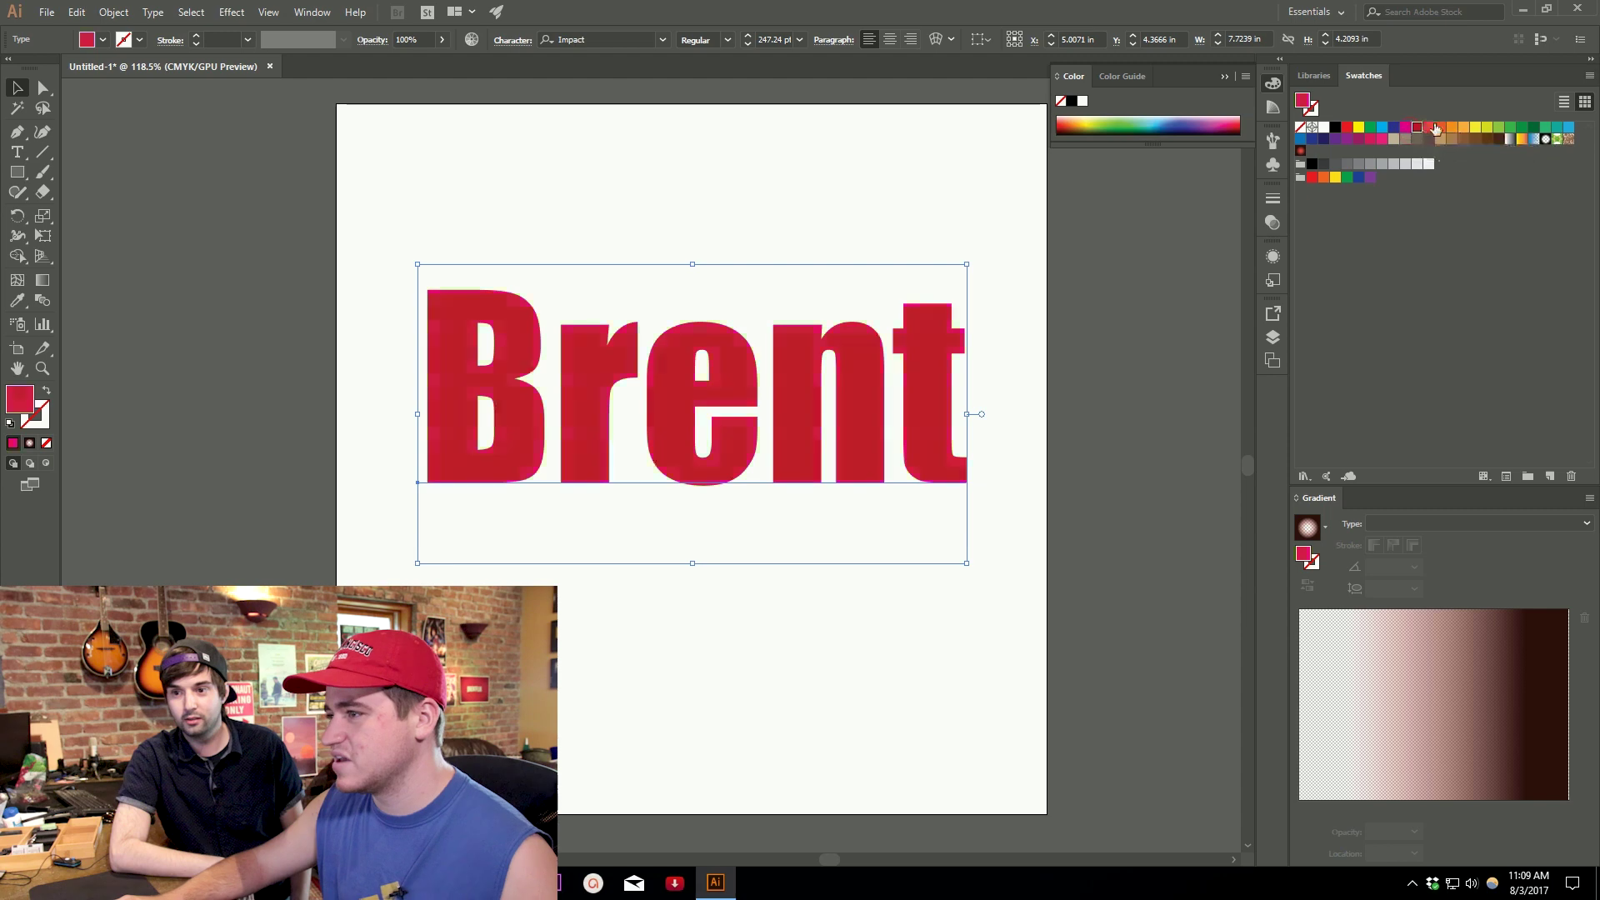
{"action": "left_click", "coordinate": [1438, 126]}
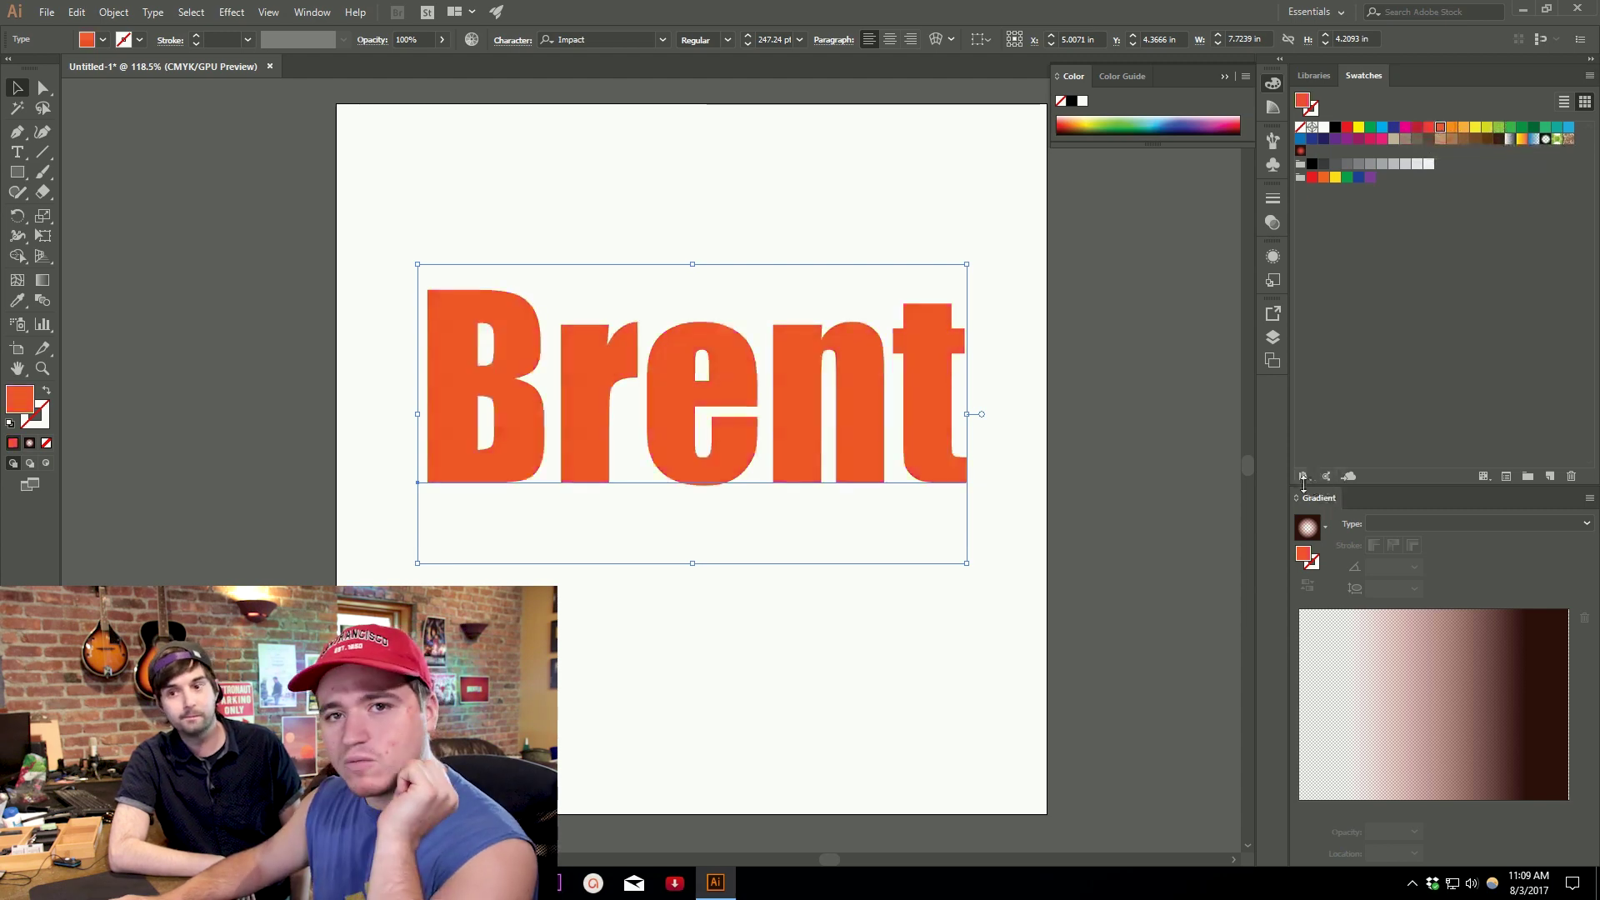
{"action": "left_click", "coordinate": [1325, 528]}
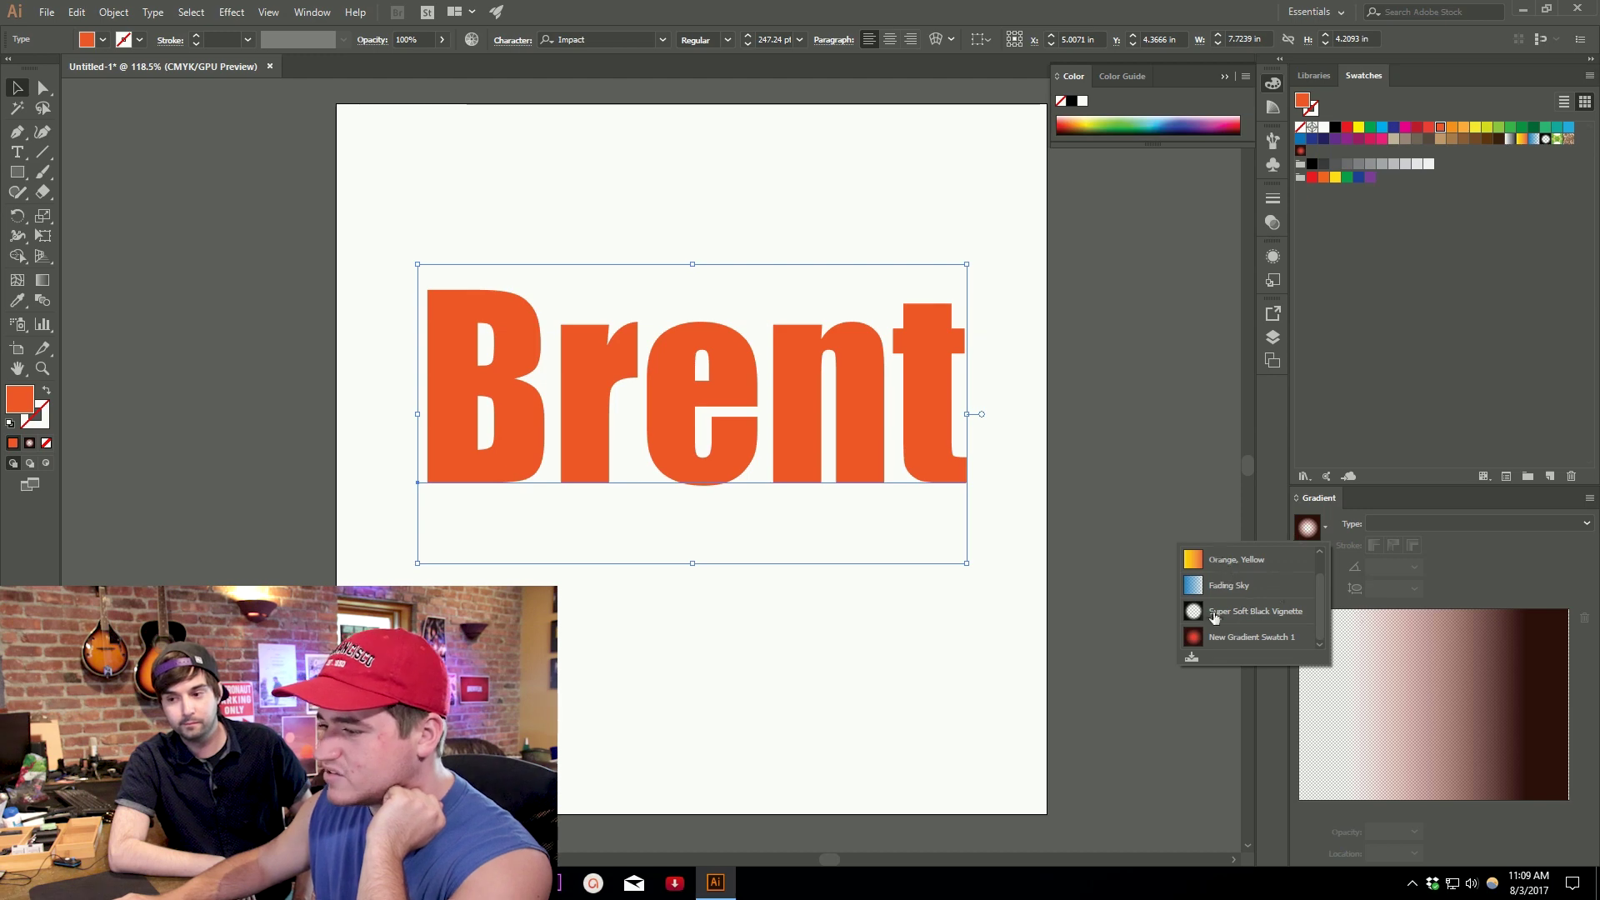
Apply New Gradient Swatch 1 to the name text, set a centre reference point, and reselect it.
{"action": "left_click", "coordinate": [1262, 639]}
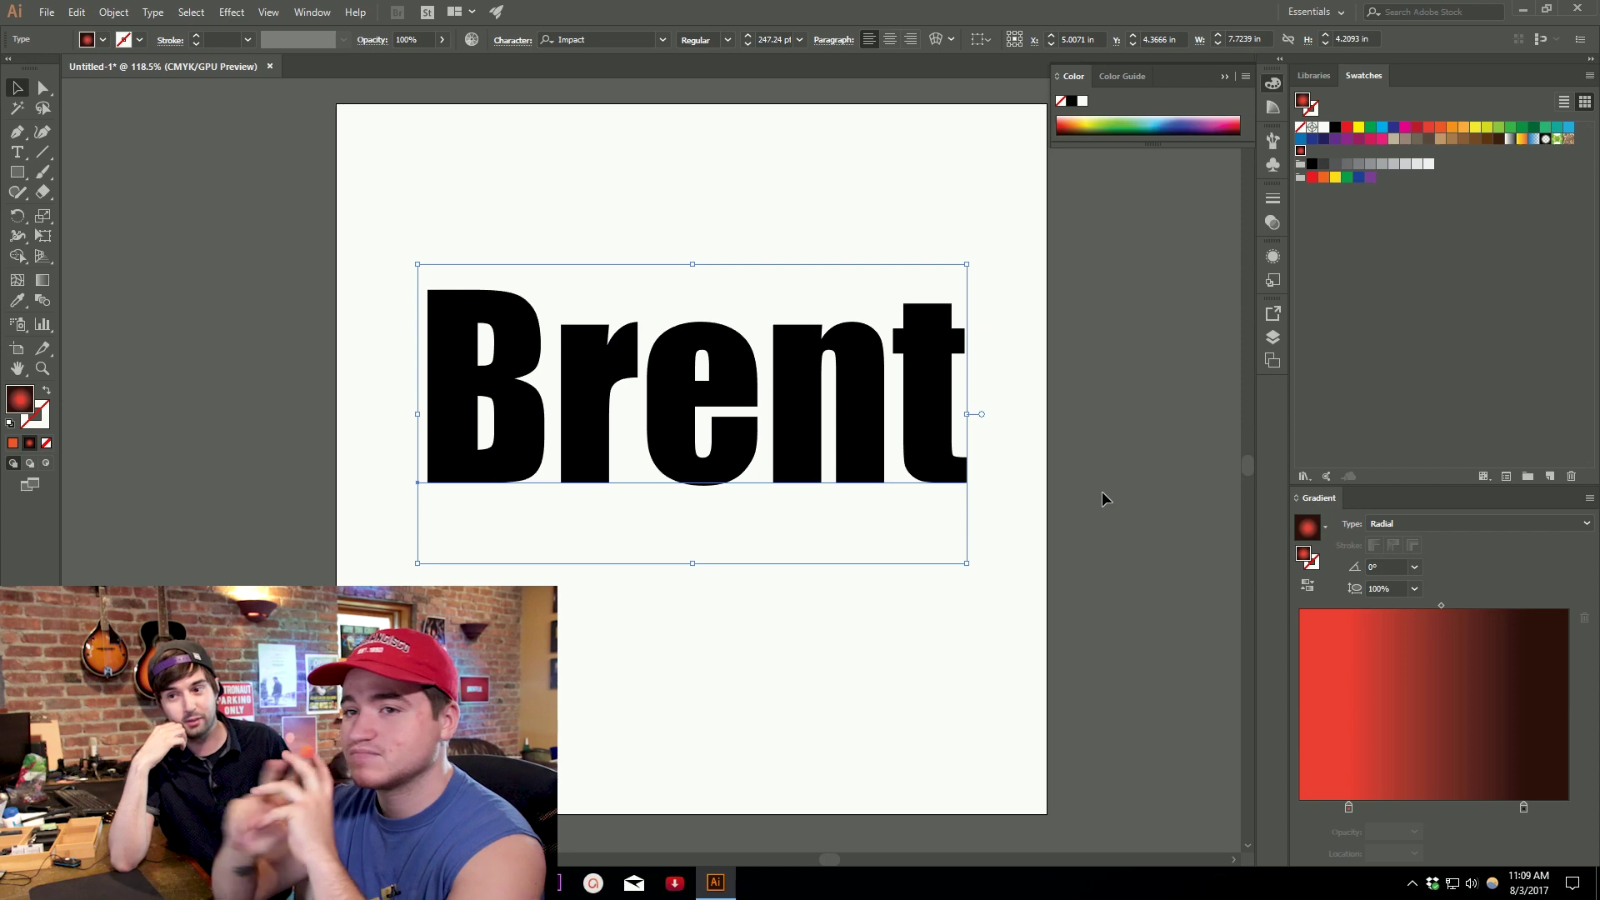
{"action": "left_click", "coordinate": [882, 175]}
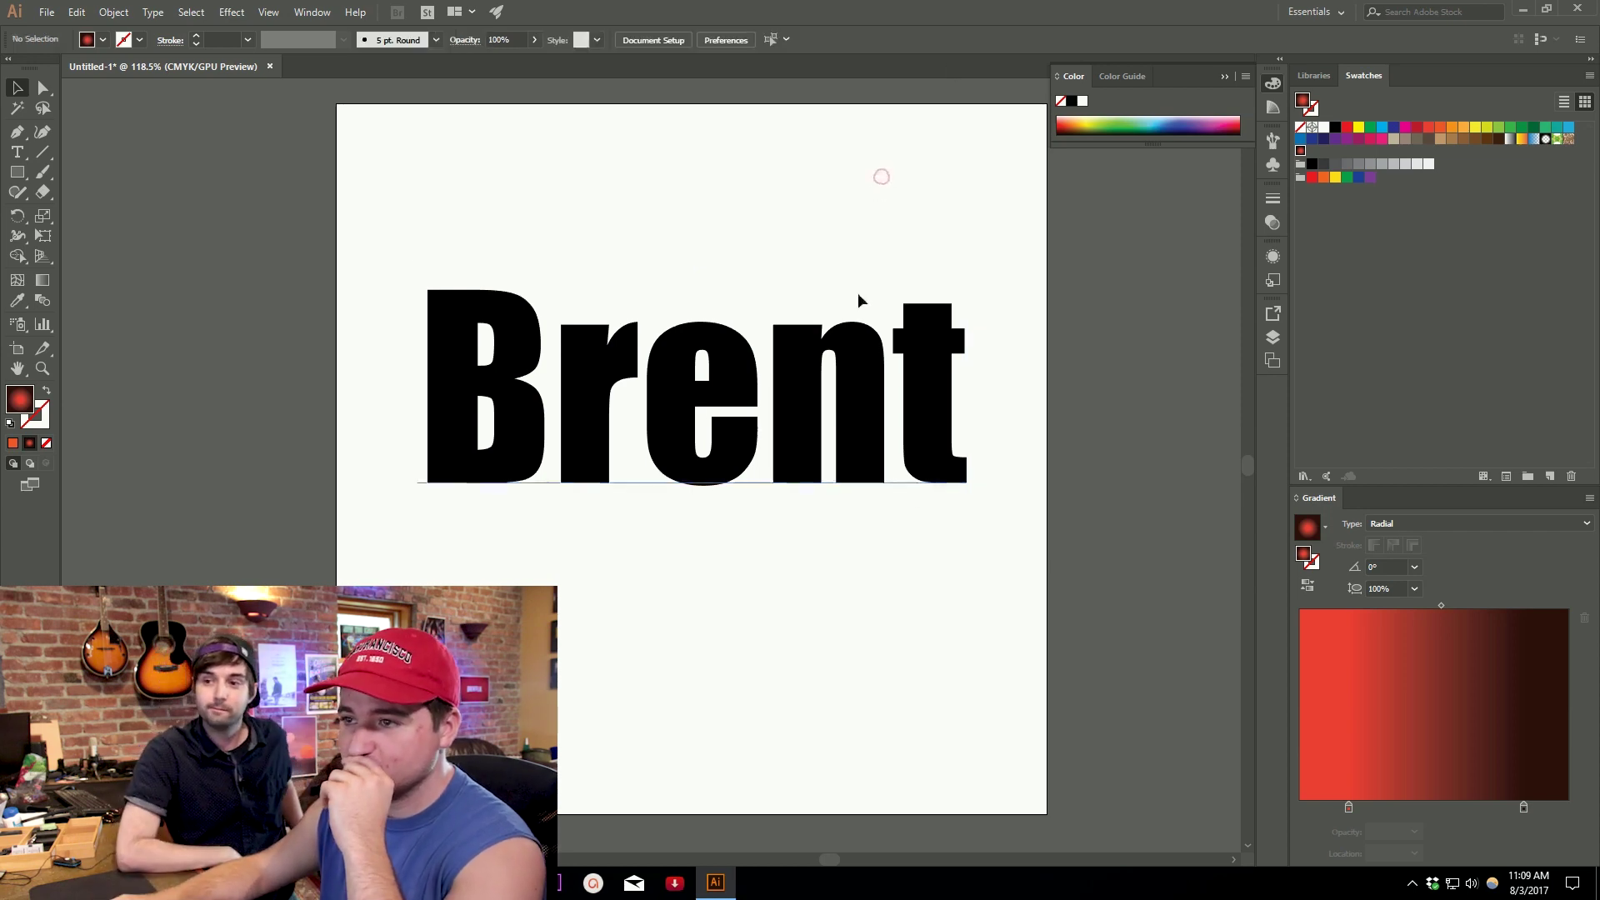
{"action": "left_click", "coordinate": [847, 358]}
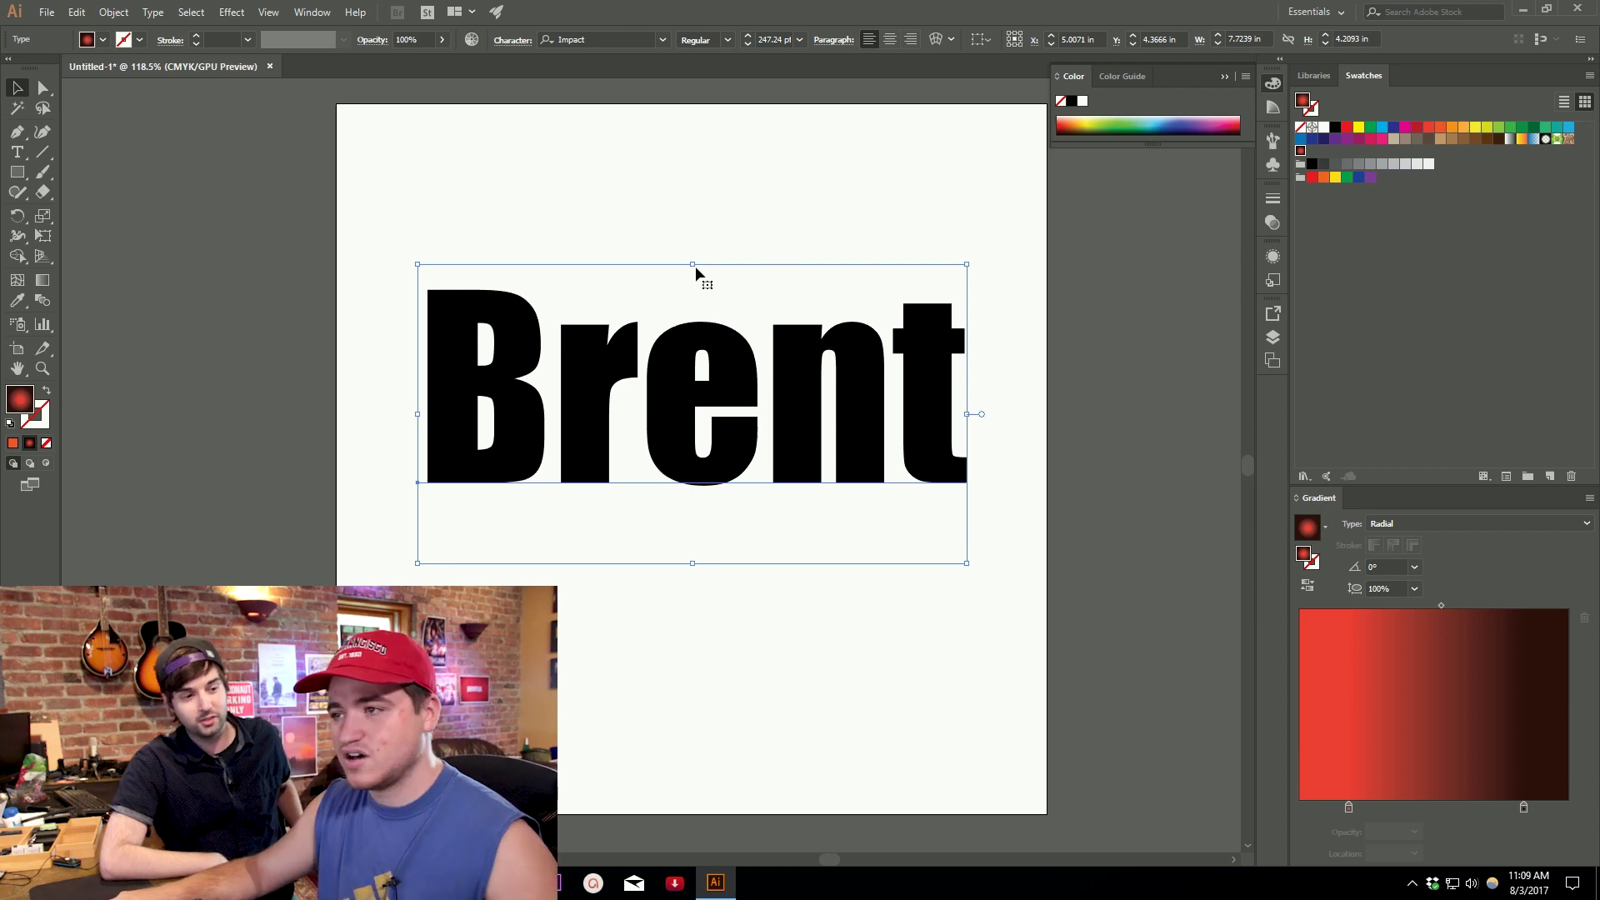
{"action": "left_click", "coordinate": [1014, 39]}
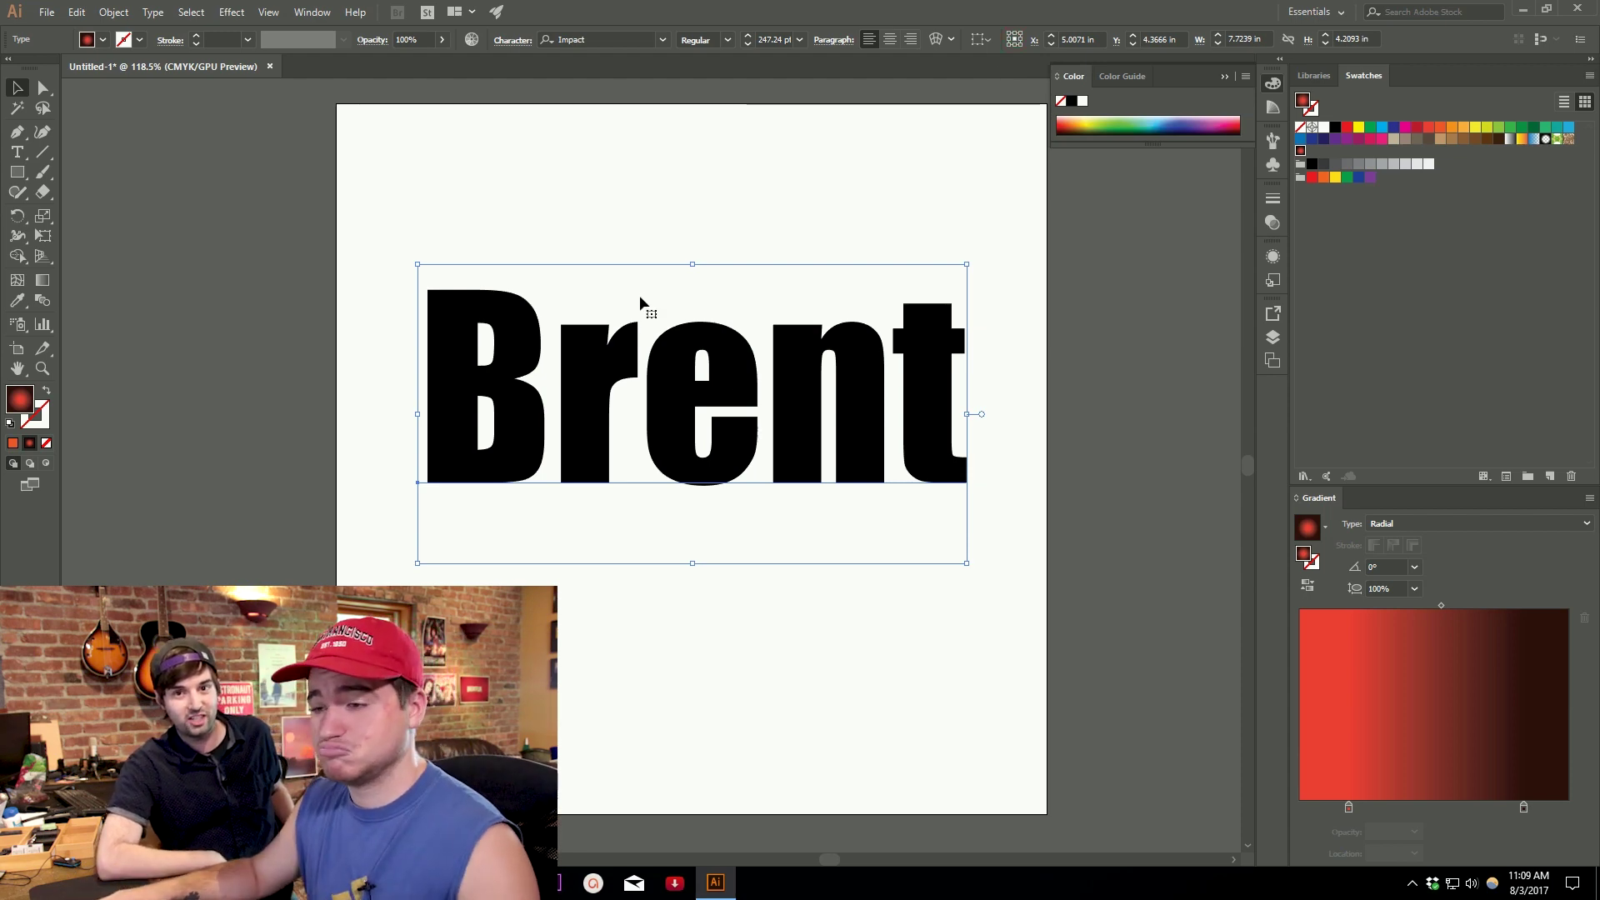
{"action": "left_click", "coordinate": [788, 416]}
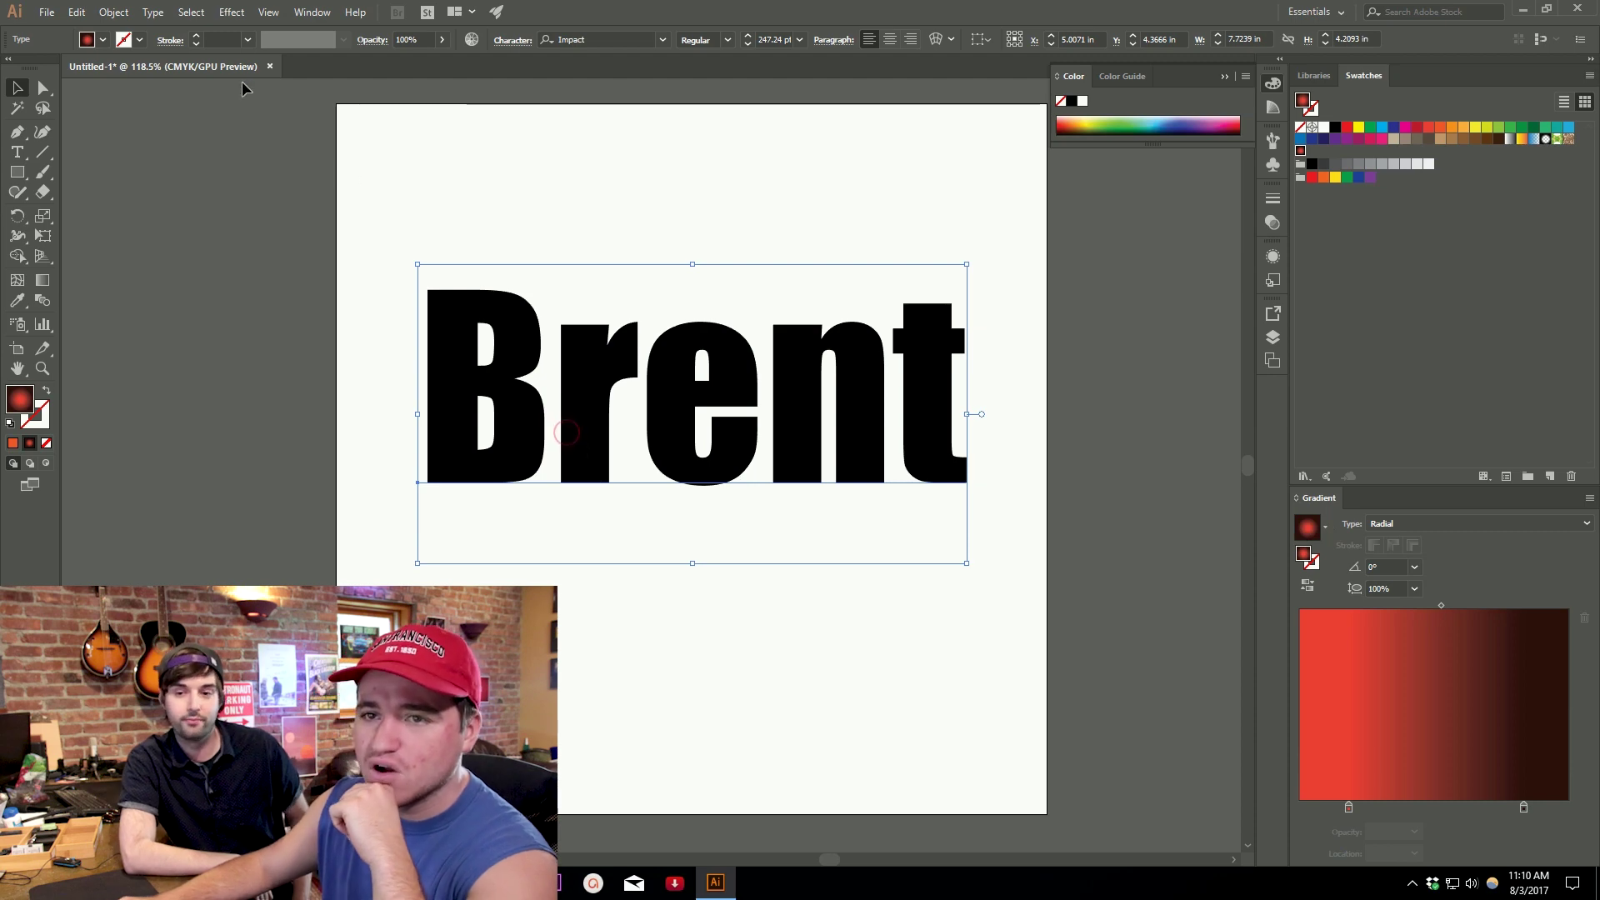
Expand the name text with Object > Expand, keeping Object and Fill checked.
{"action": "left_click", "coordinate": [113, 12]}
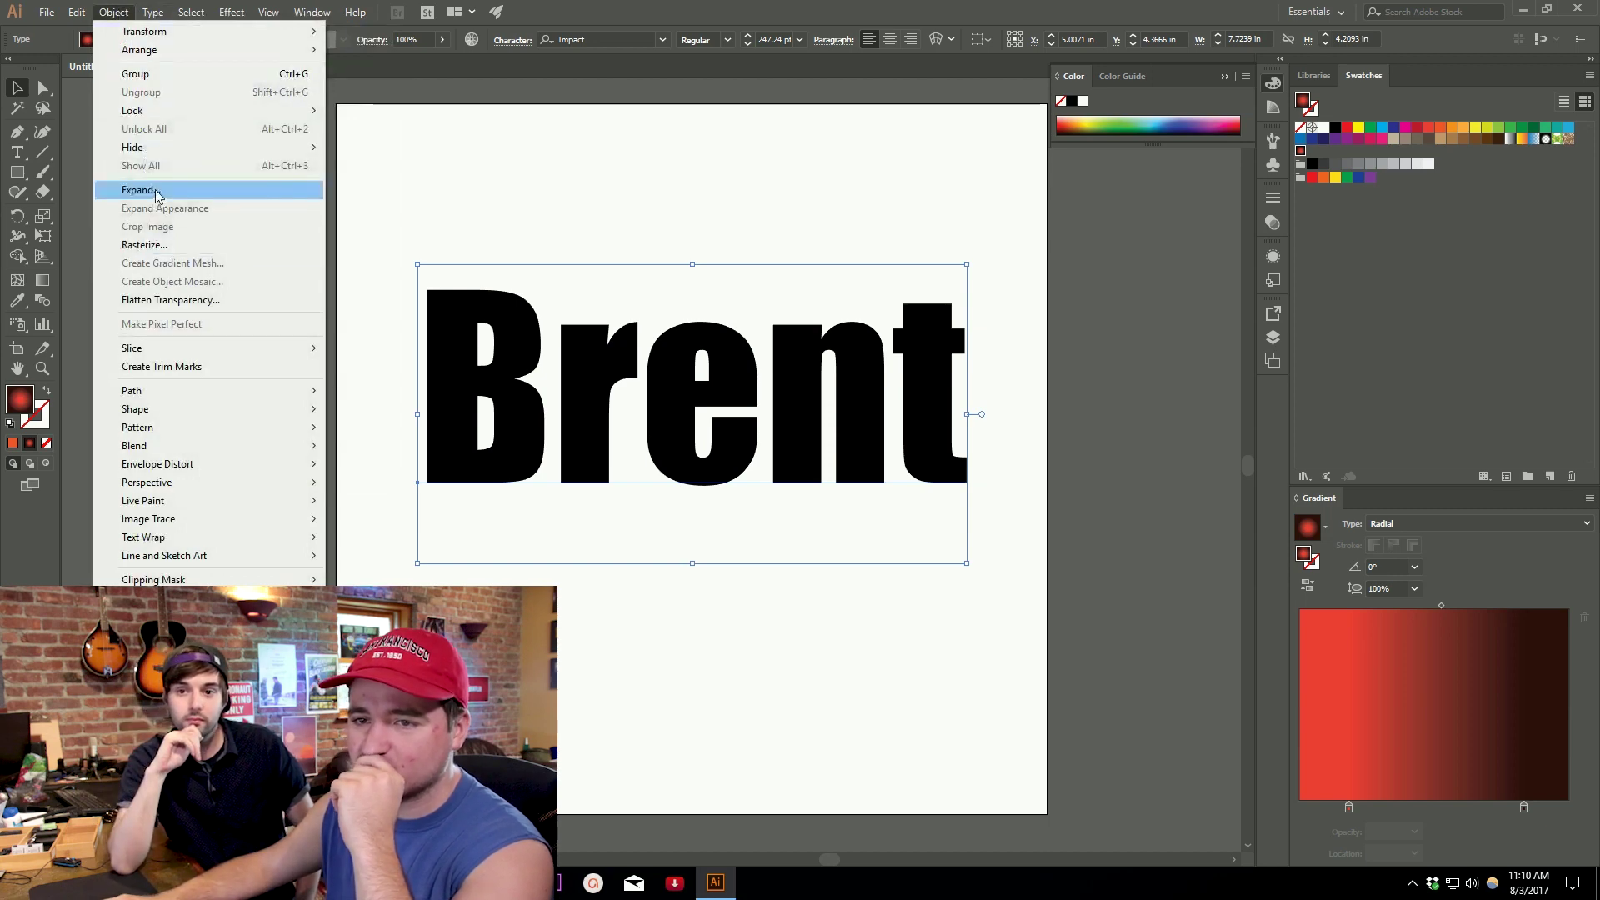
{"action": "left_click", "coordinate": [186, 195]}
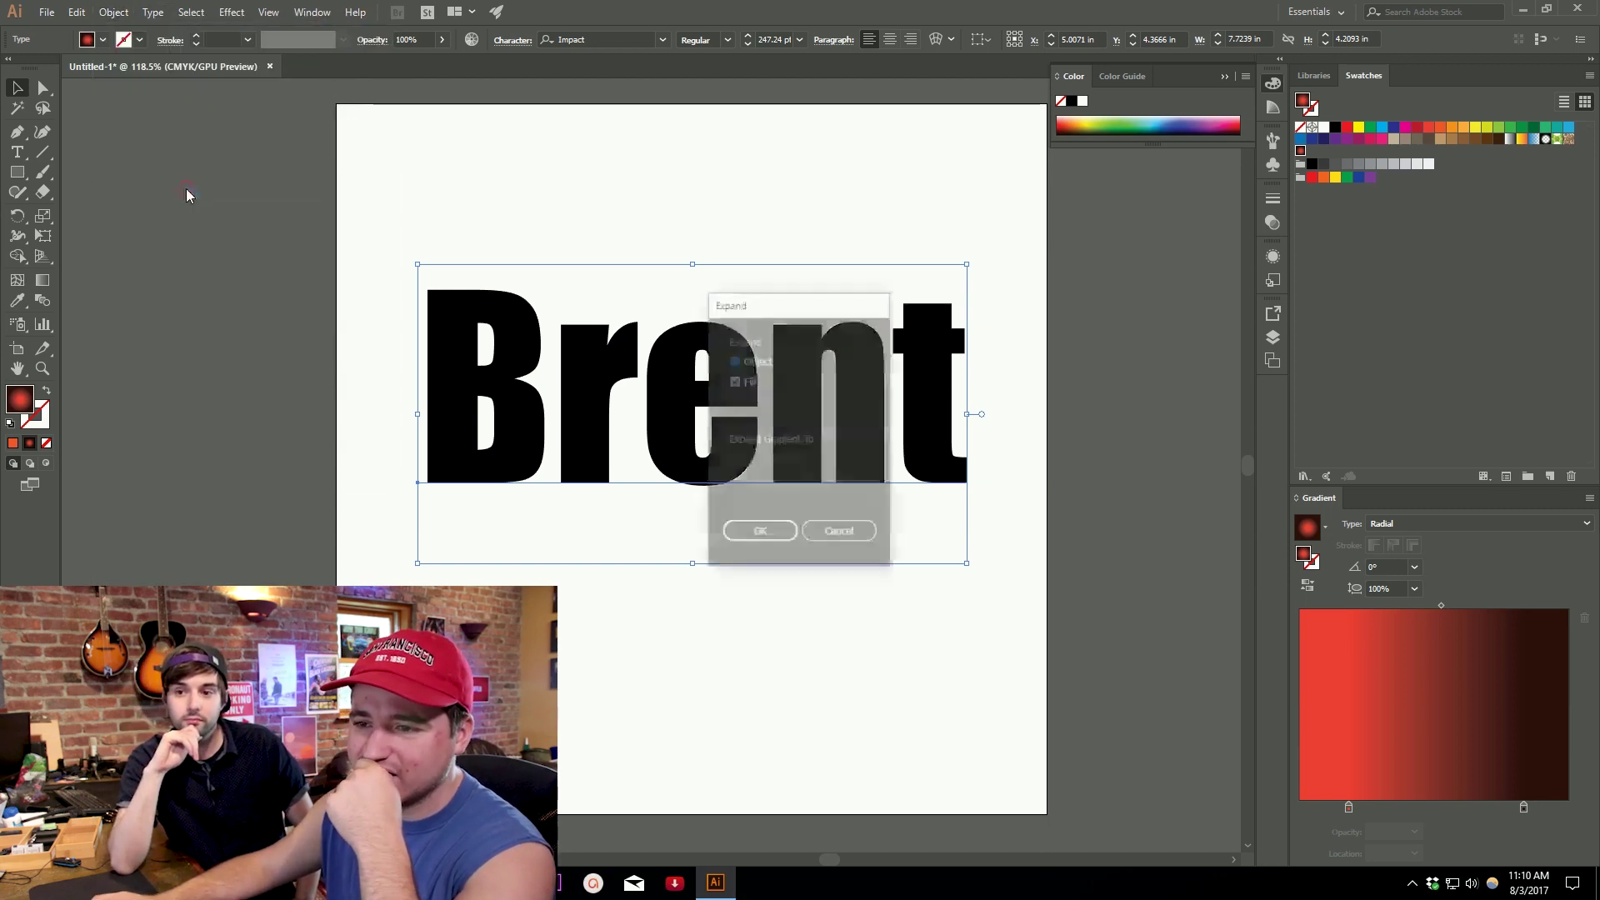
{"action": "left_click_drag", "start_coordinate": [804, 310], "coordinate": [720, 179]}
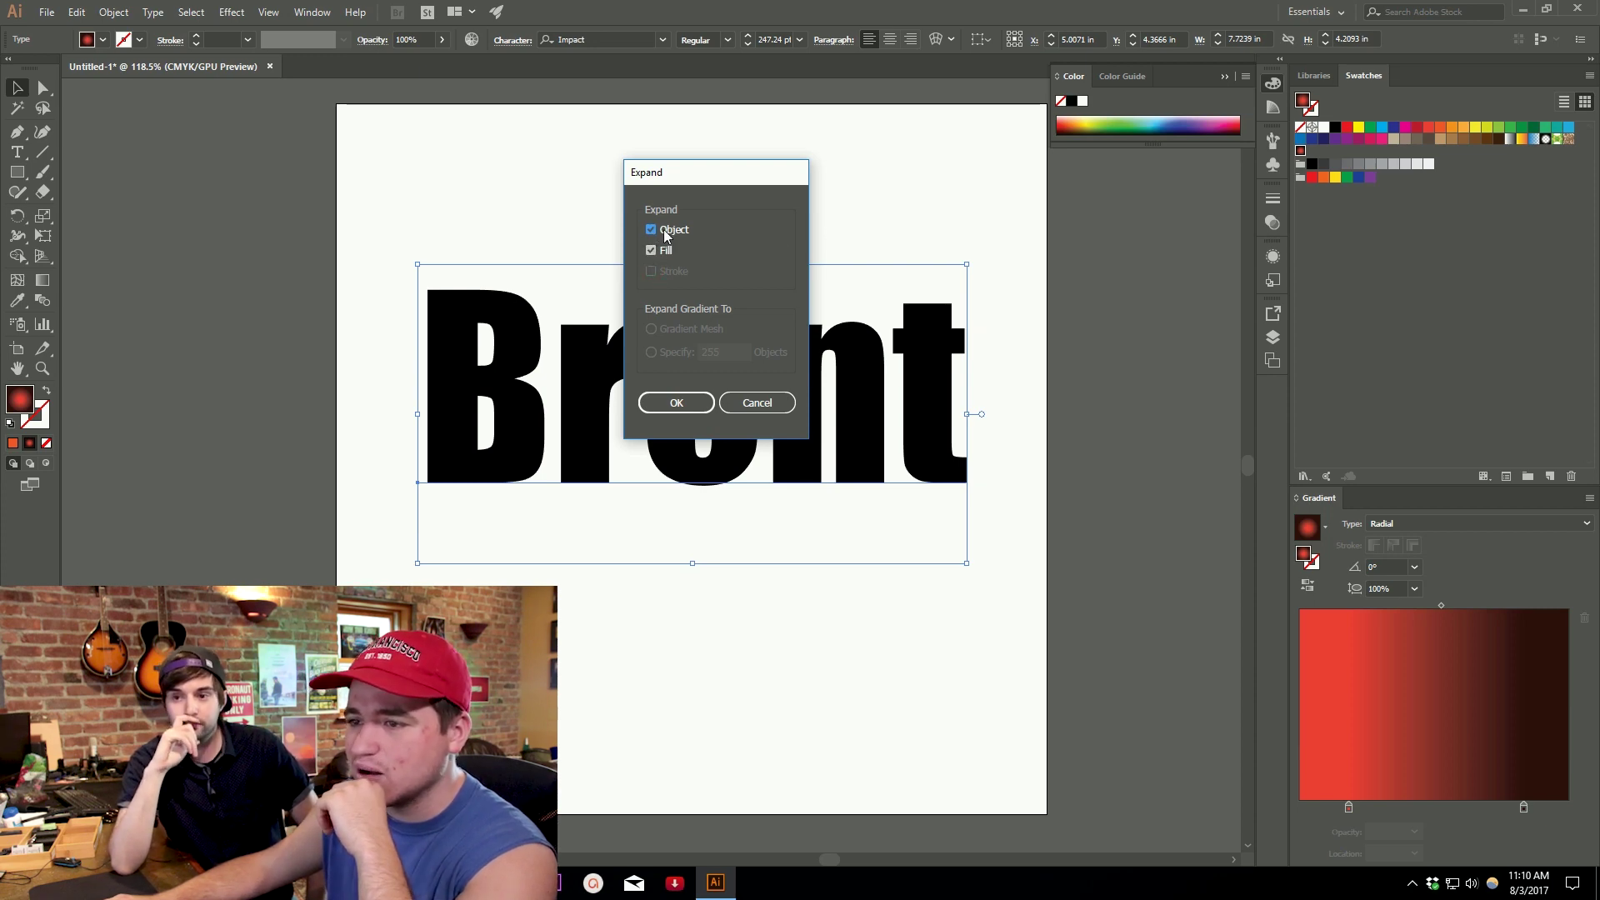
{"action": "left_click", "coordinate": [700, 404]}
{"action": "left_click", "coordinate": [836, 205]}
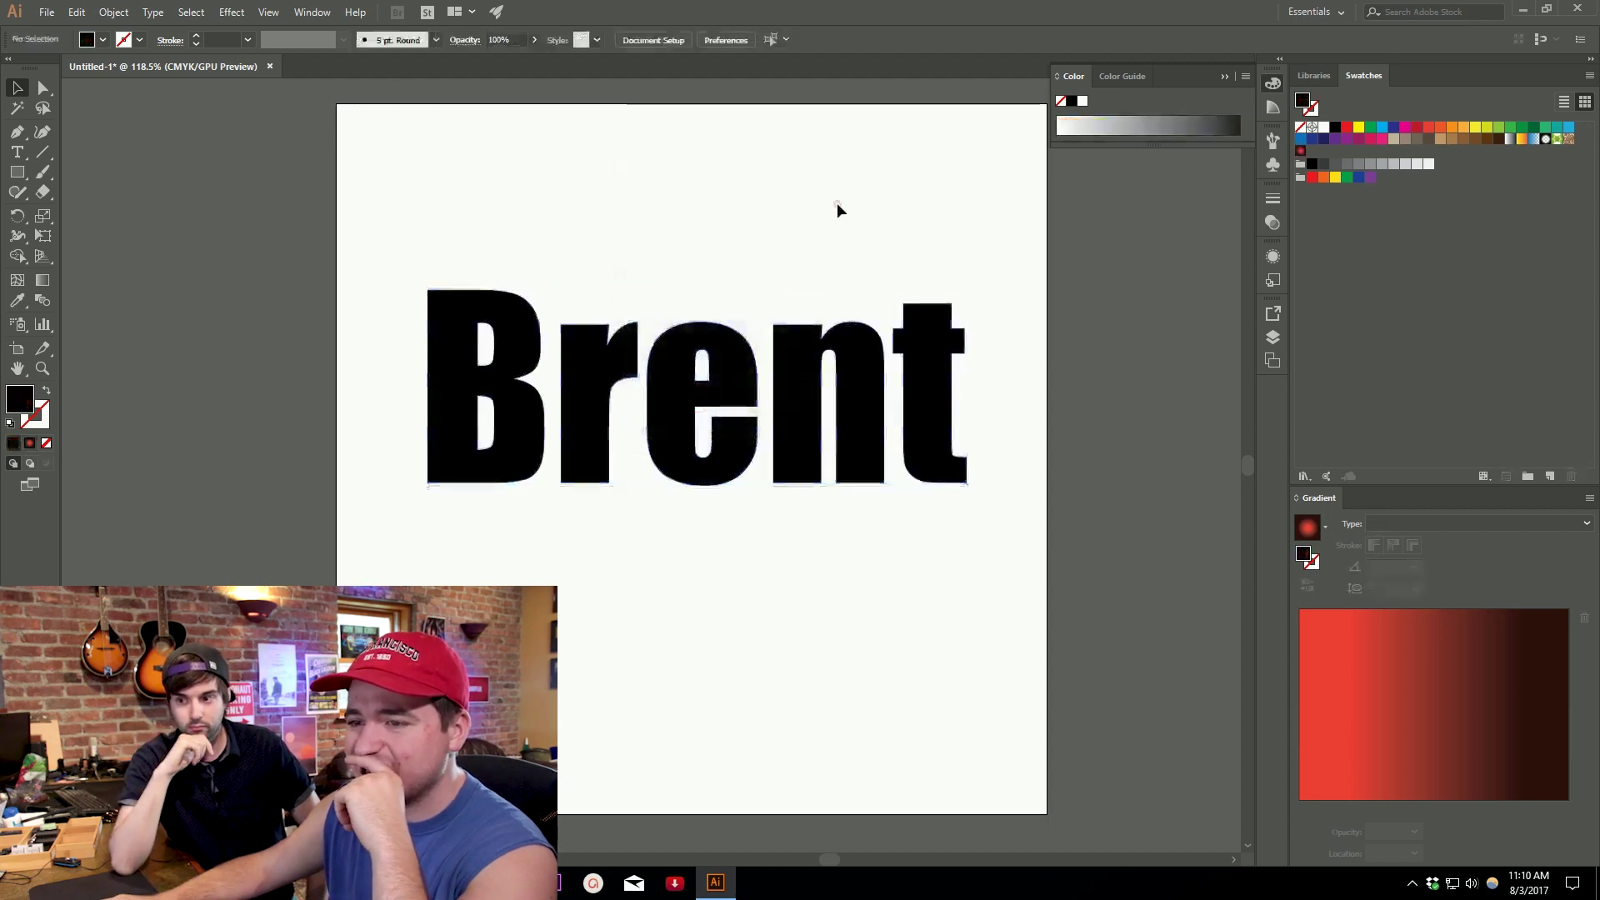
{"action": "left_click", "coordinate": [466, 373]}
{"action": "left_click", "coordinate": [425, 384], "text": "ctrl"}
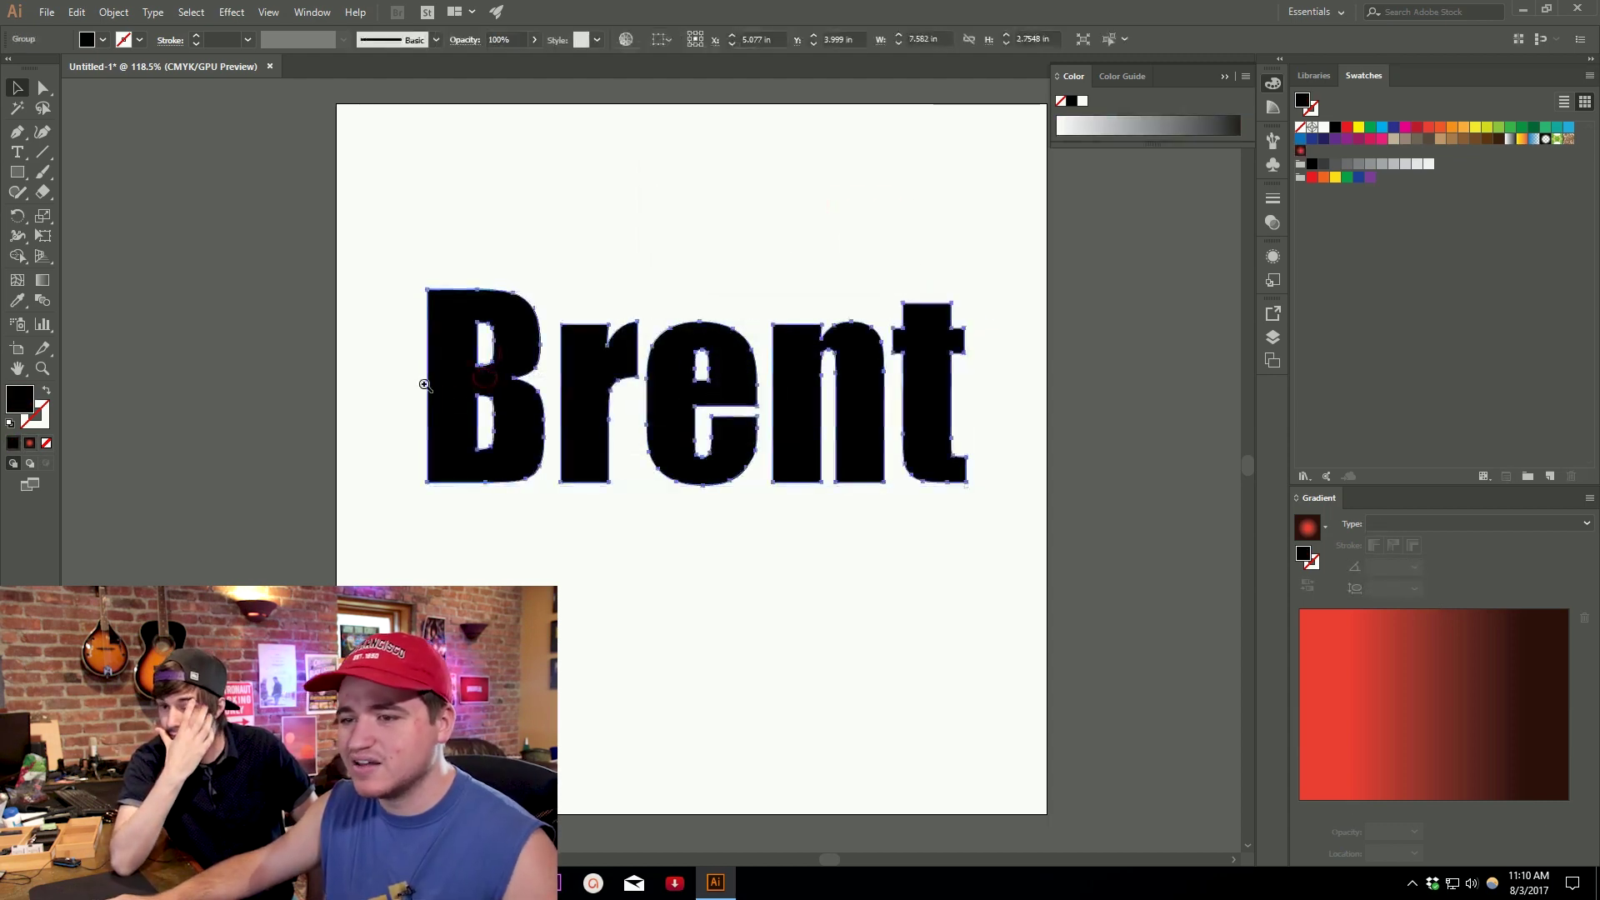
{"action": "left_click_drag", "start_coordinate": [551, 380], "coordinate": [681, 365]}
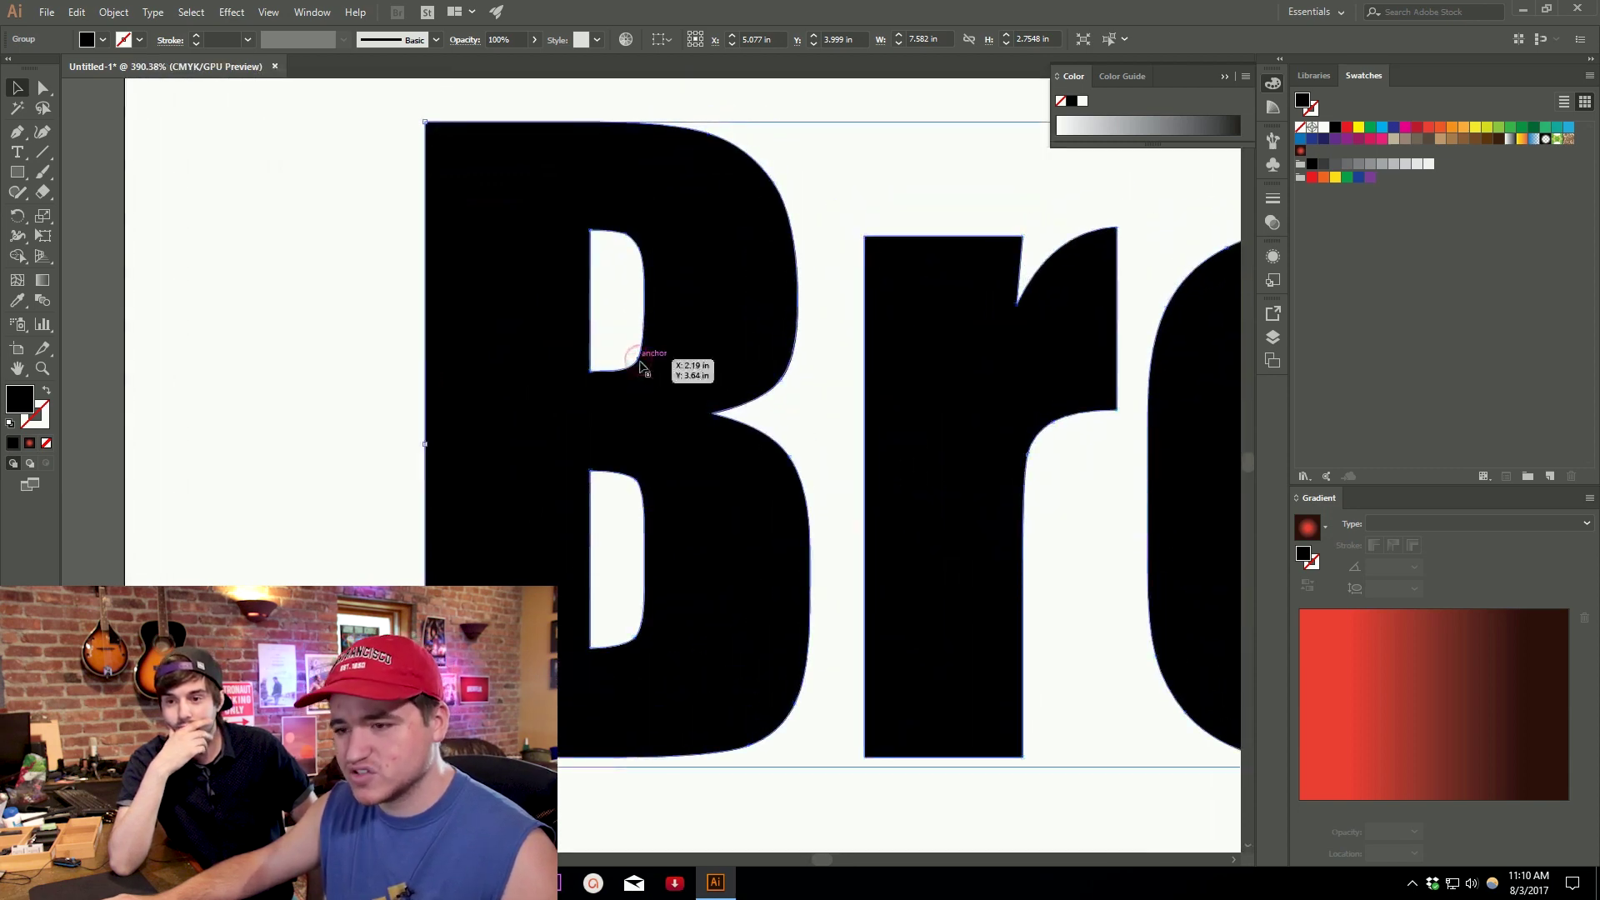
{"action": "key", "text": "a"}
{"action": "left_click_drag", "start_coordinate": [638, 368], "coordinate": [553, 267]}
{"action": "left_click", "coordinate": [623, 307]}
{"action": "scroll", "coordinate": [747, 489], "scroll_direction": "down", "scroll_amount": 10}
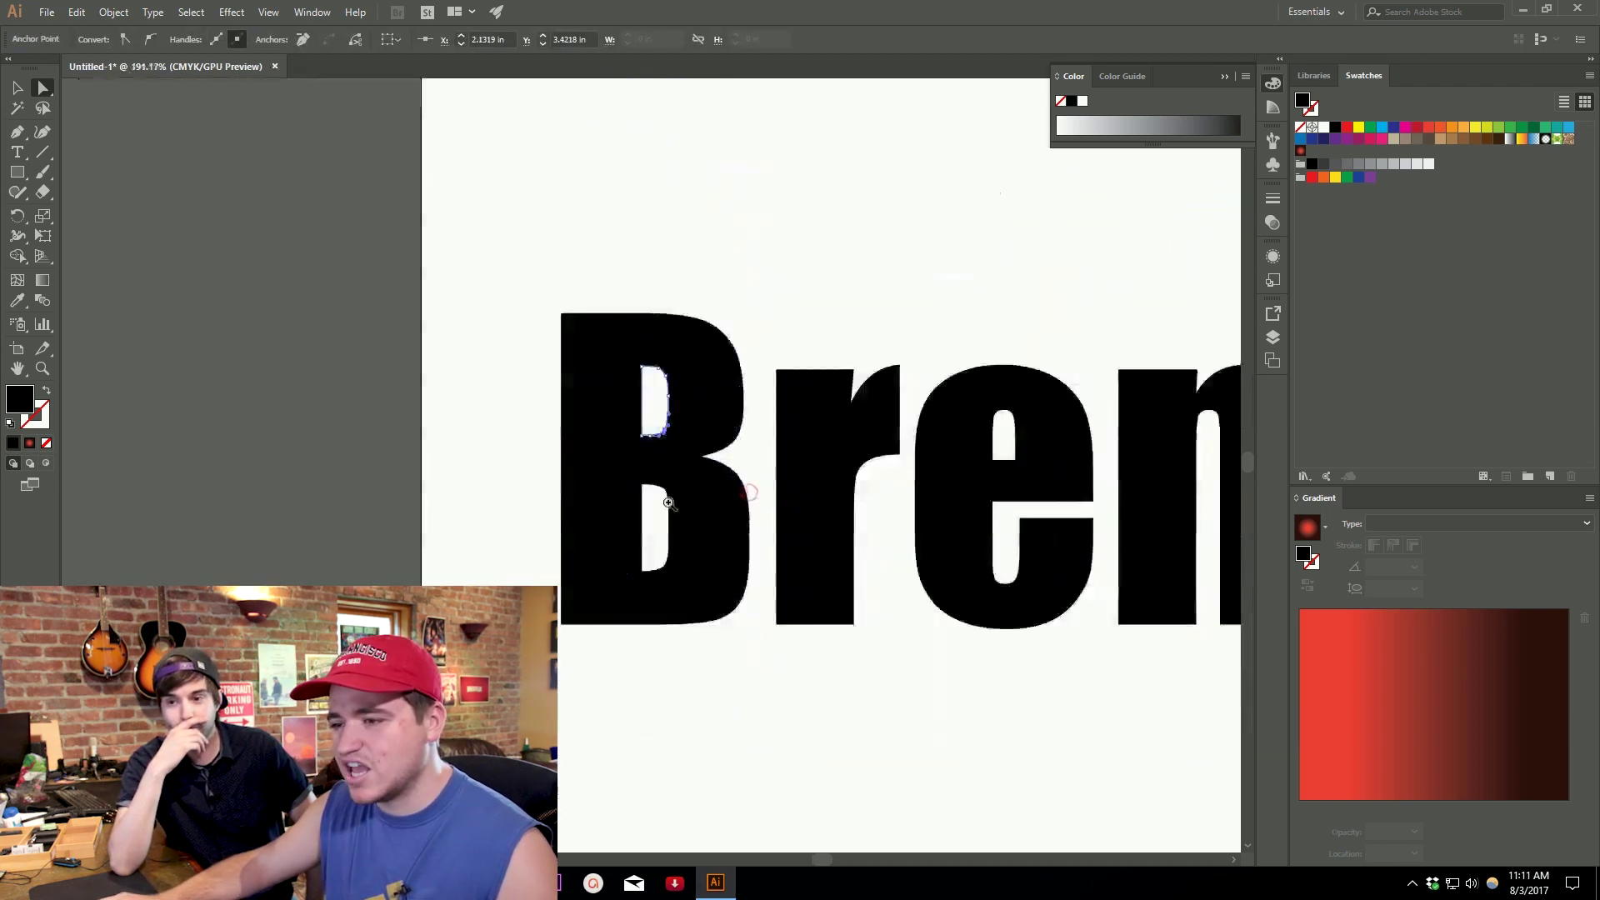
{"action": "scroll", "coordinate": [783, 485], "scroll_direction": "up", "scroll_amount": 5}
{"action": "key", "text": "v"}
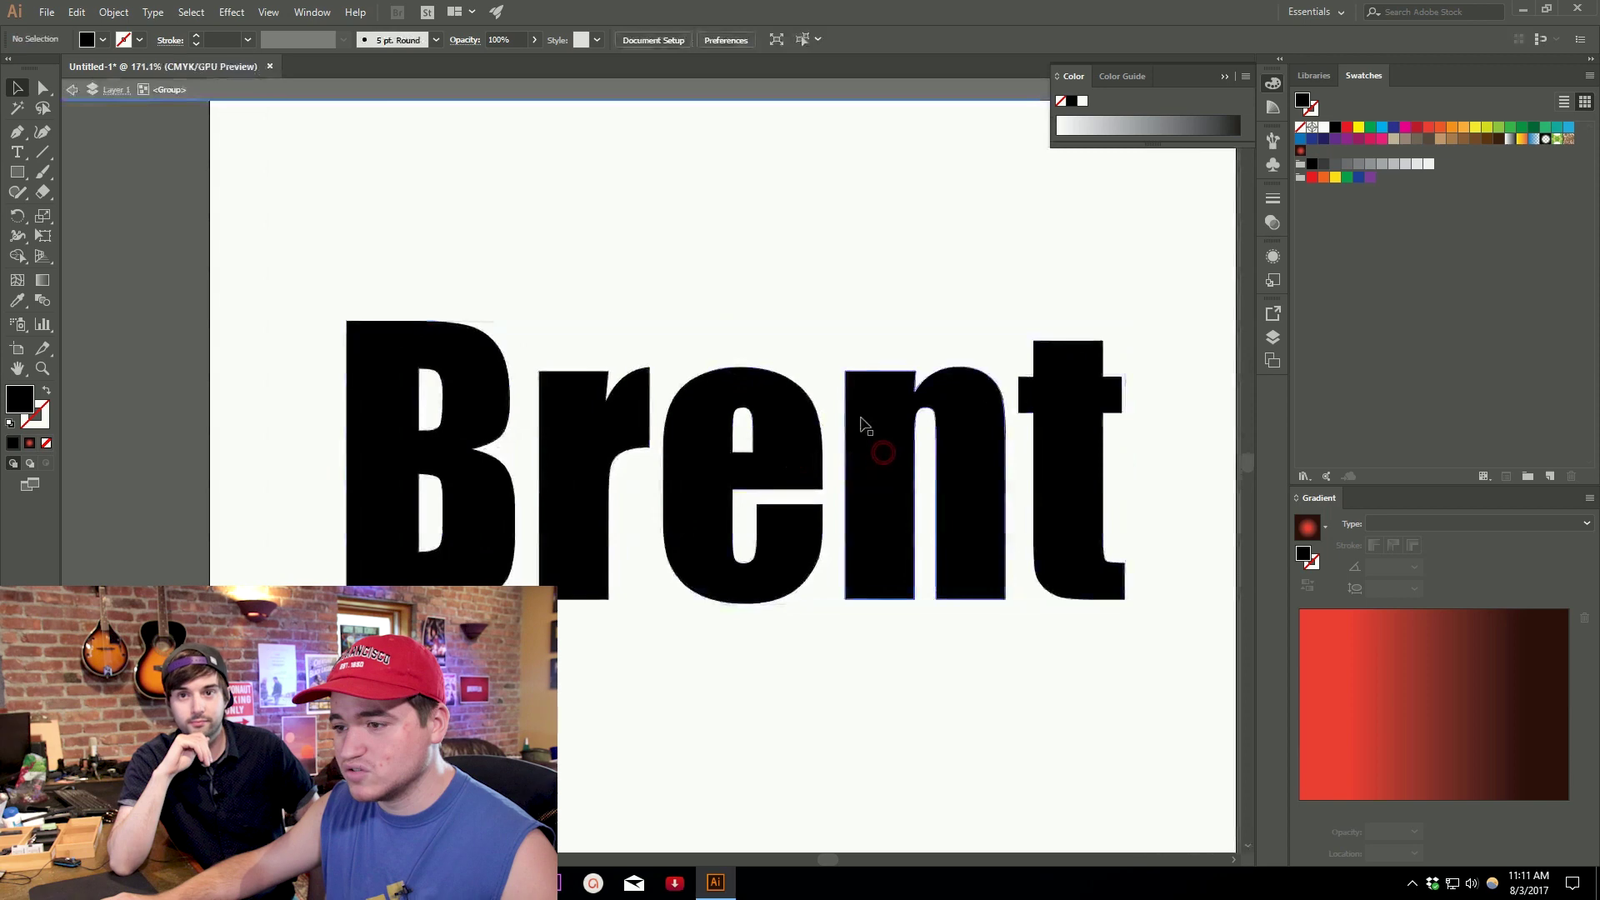
{"action": "left_click_drag", "start_coordinate": [922, 447], "coordinate": [697, 312]}
{"action": "left_click_drag", "start_coordinate": [707, 458], "coordinate": [892, 541]}
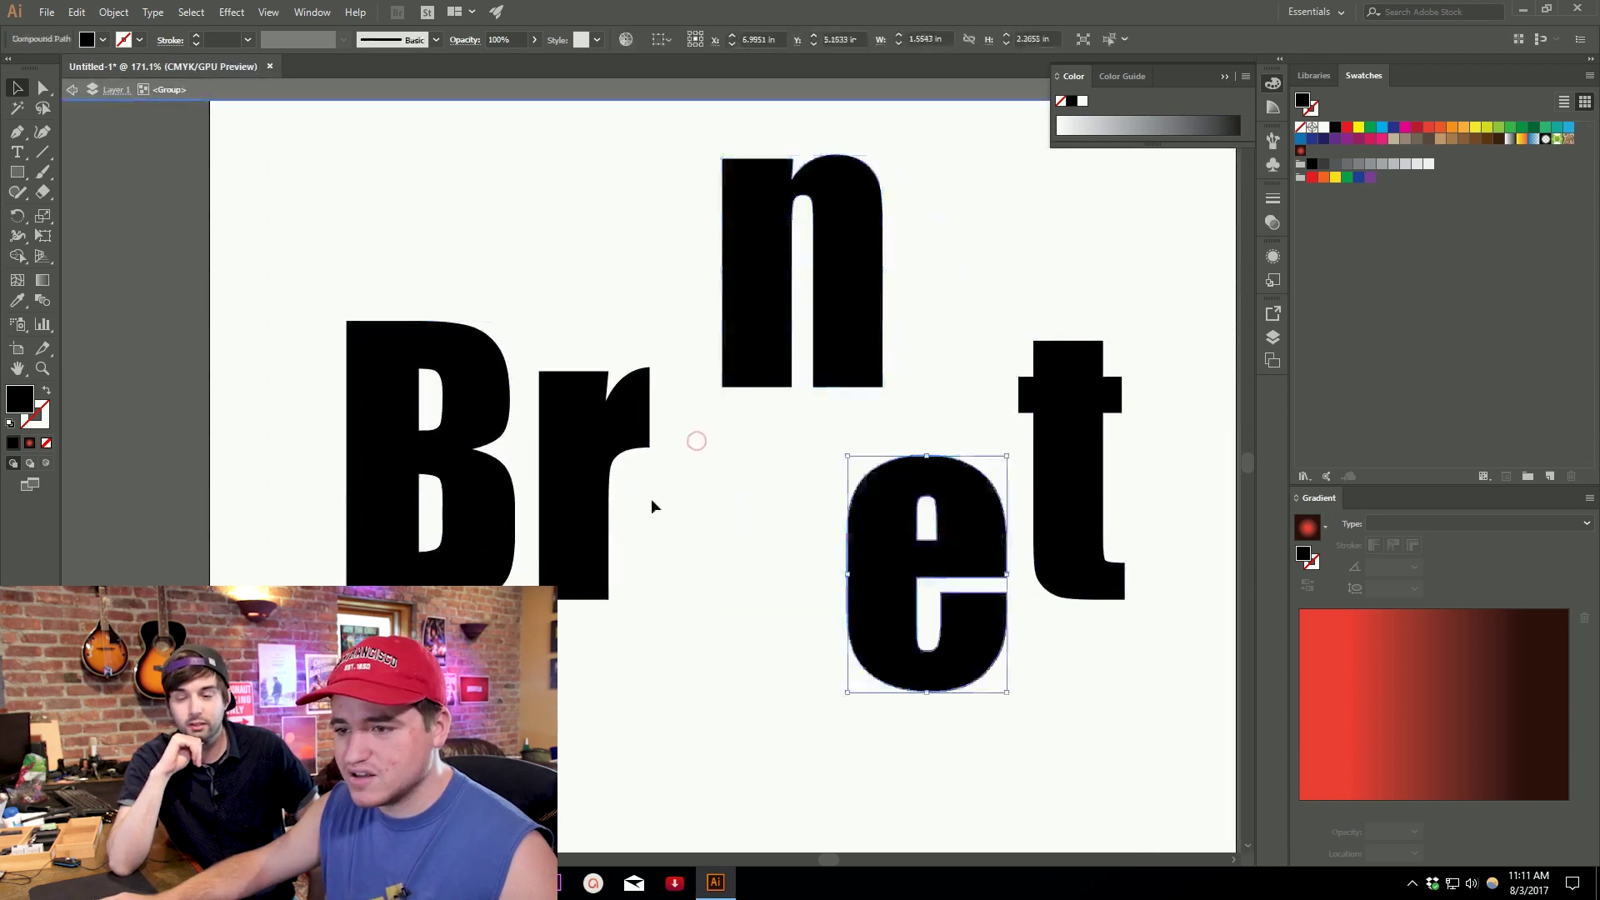
{"action": "left_click_drag", "start_coordinate": [560, 588], "coordinate": [625, 500]}
{"action": "key", "text": "ctrl+z"}
{"action": "key", "text": "ctrl+z"}
{"action": "key", "text": "ctrl+z"}
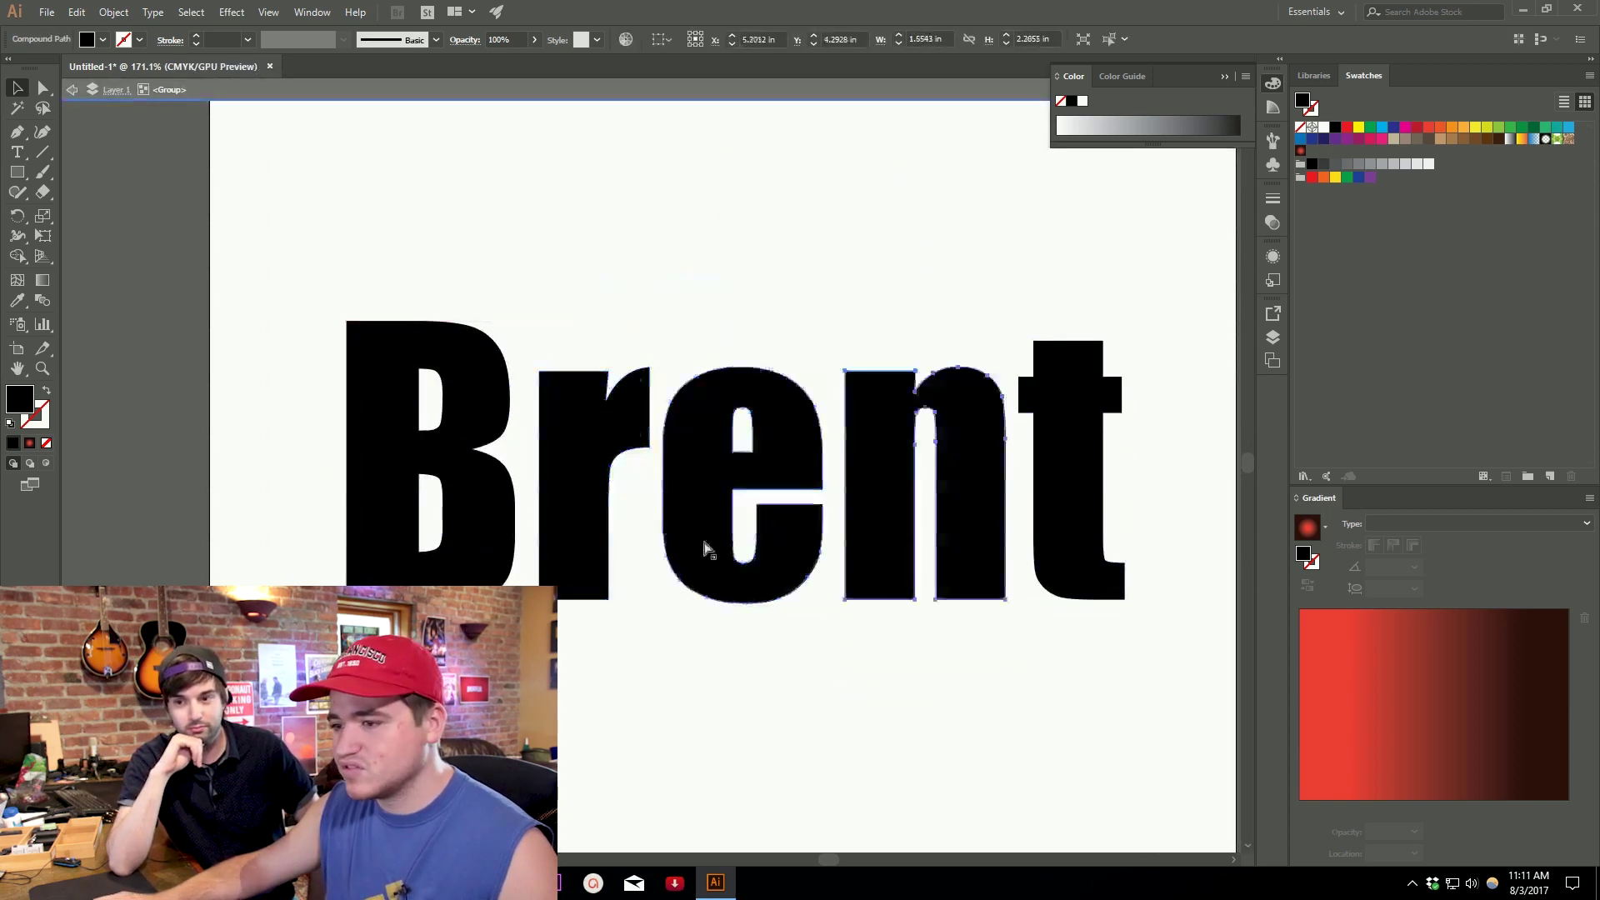
{"action": "left_click", "coordinate": [859, 663]}
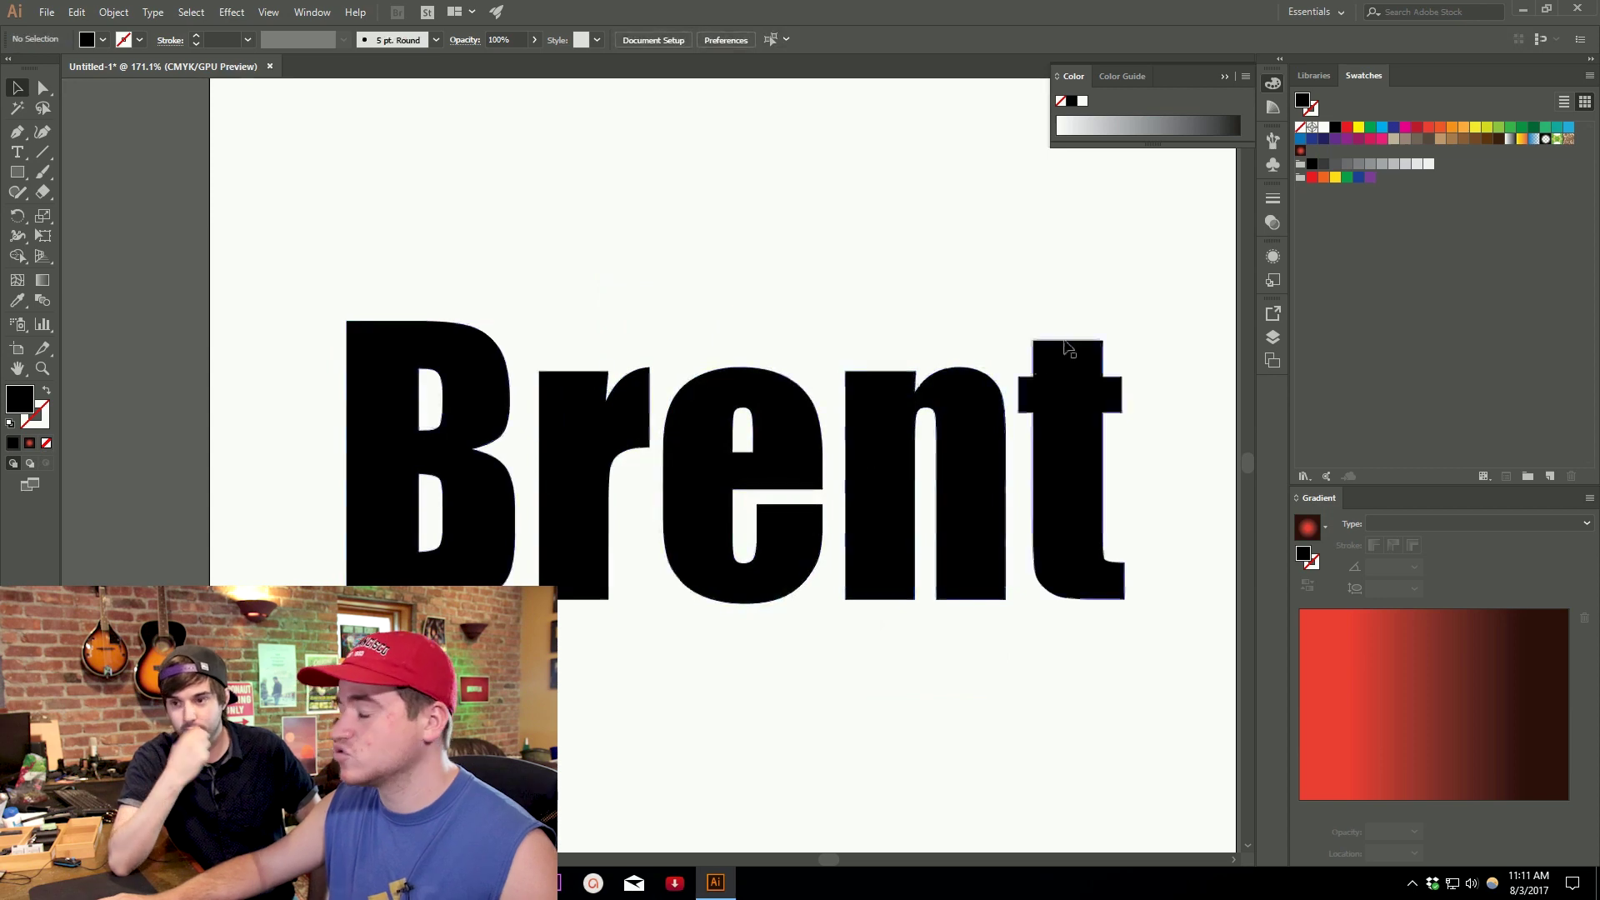
{"action": "left_click_drag", "start_coordinate": [982, 448], "coordinate": [911, 445]}
{"action": "scroll", "coordinate": [910, 444], "scroll_direction": "down", "scroll_amount": 1}
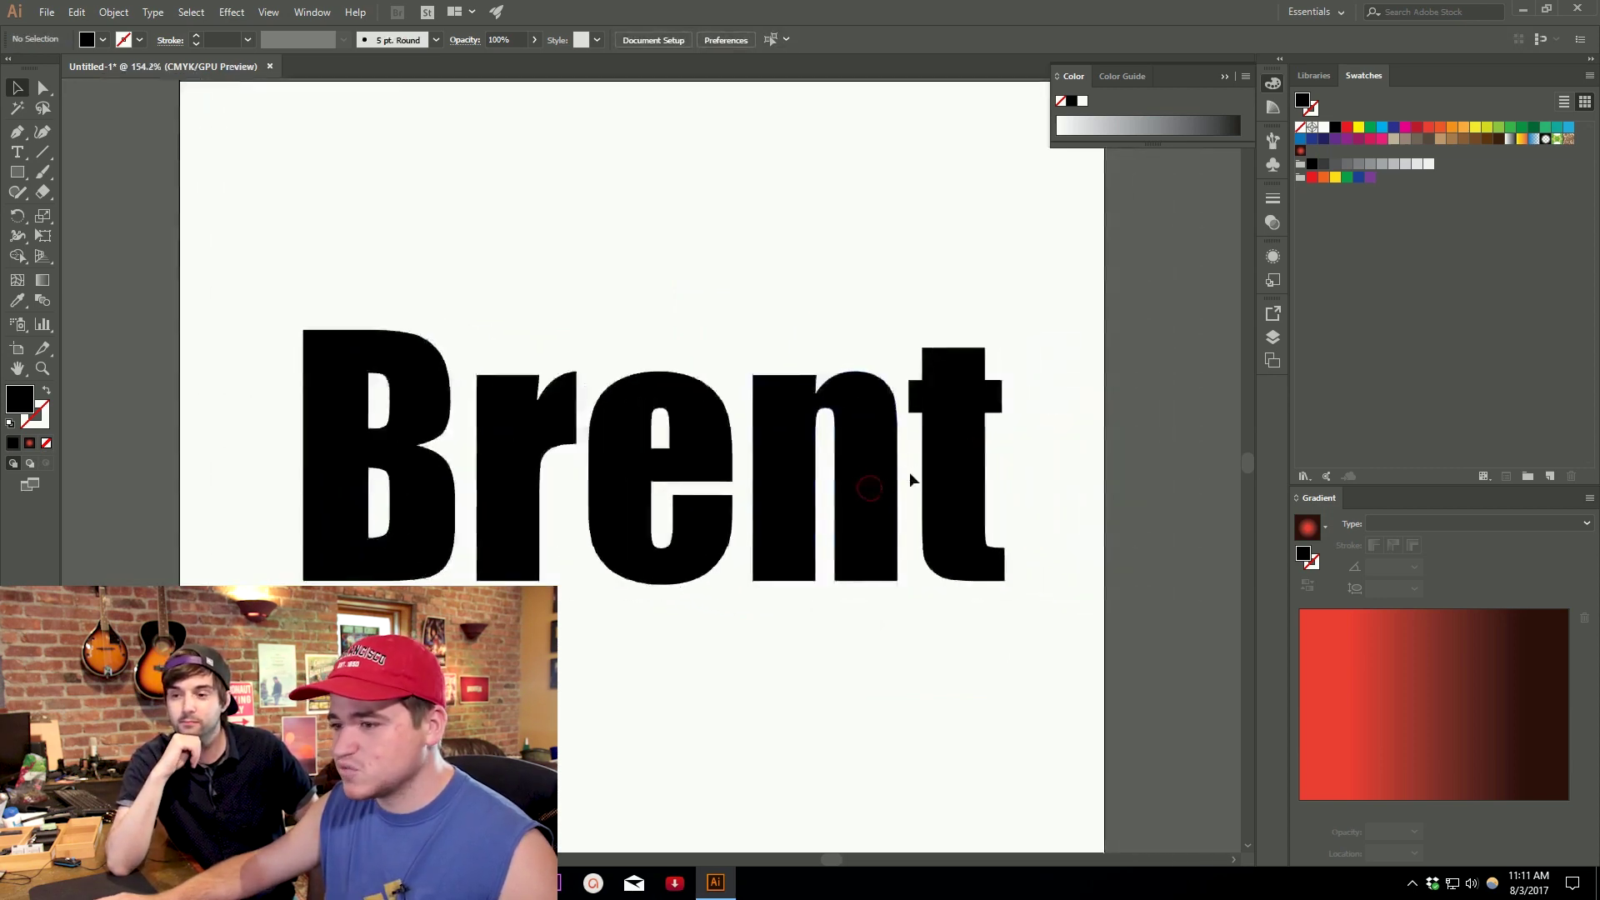
{"action": "left_click", "coordinate": [857, 478]}
{"action": "left_click", "coordinate": [1326, 526]}
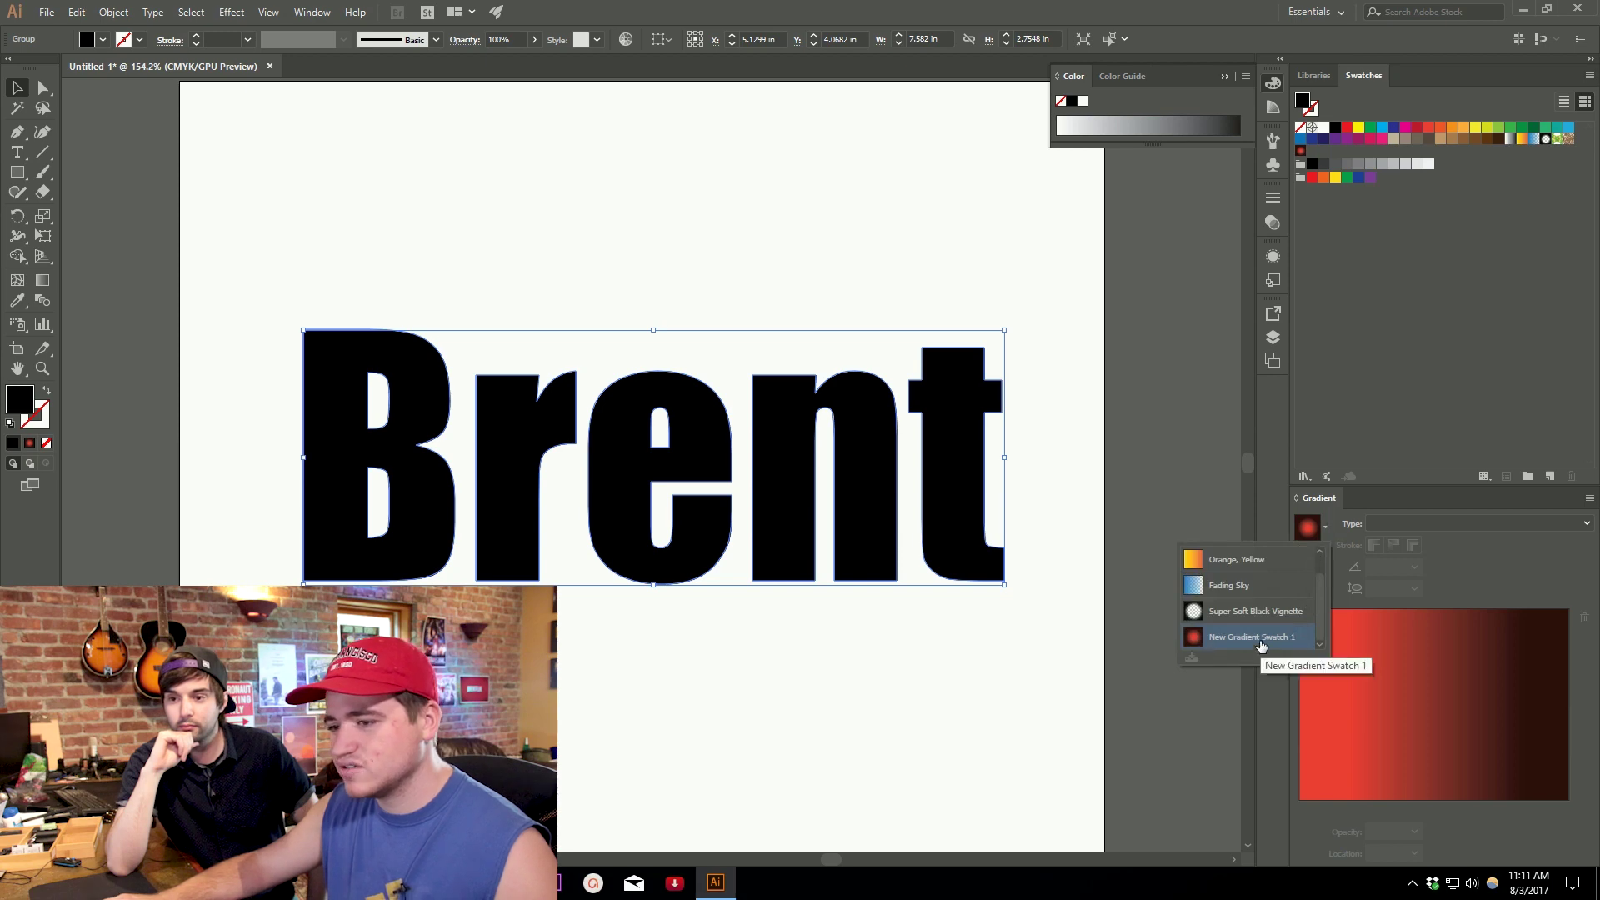
Fill the outlined letters with New Gradient Swatch 1 and drag one radial gradient across the word.
{"action": "left_click", "coordinate": [1261, 646]}
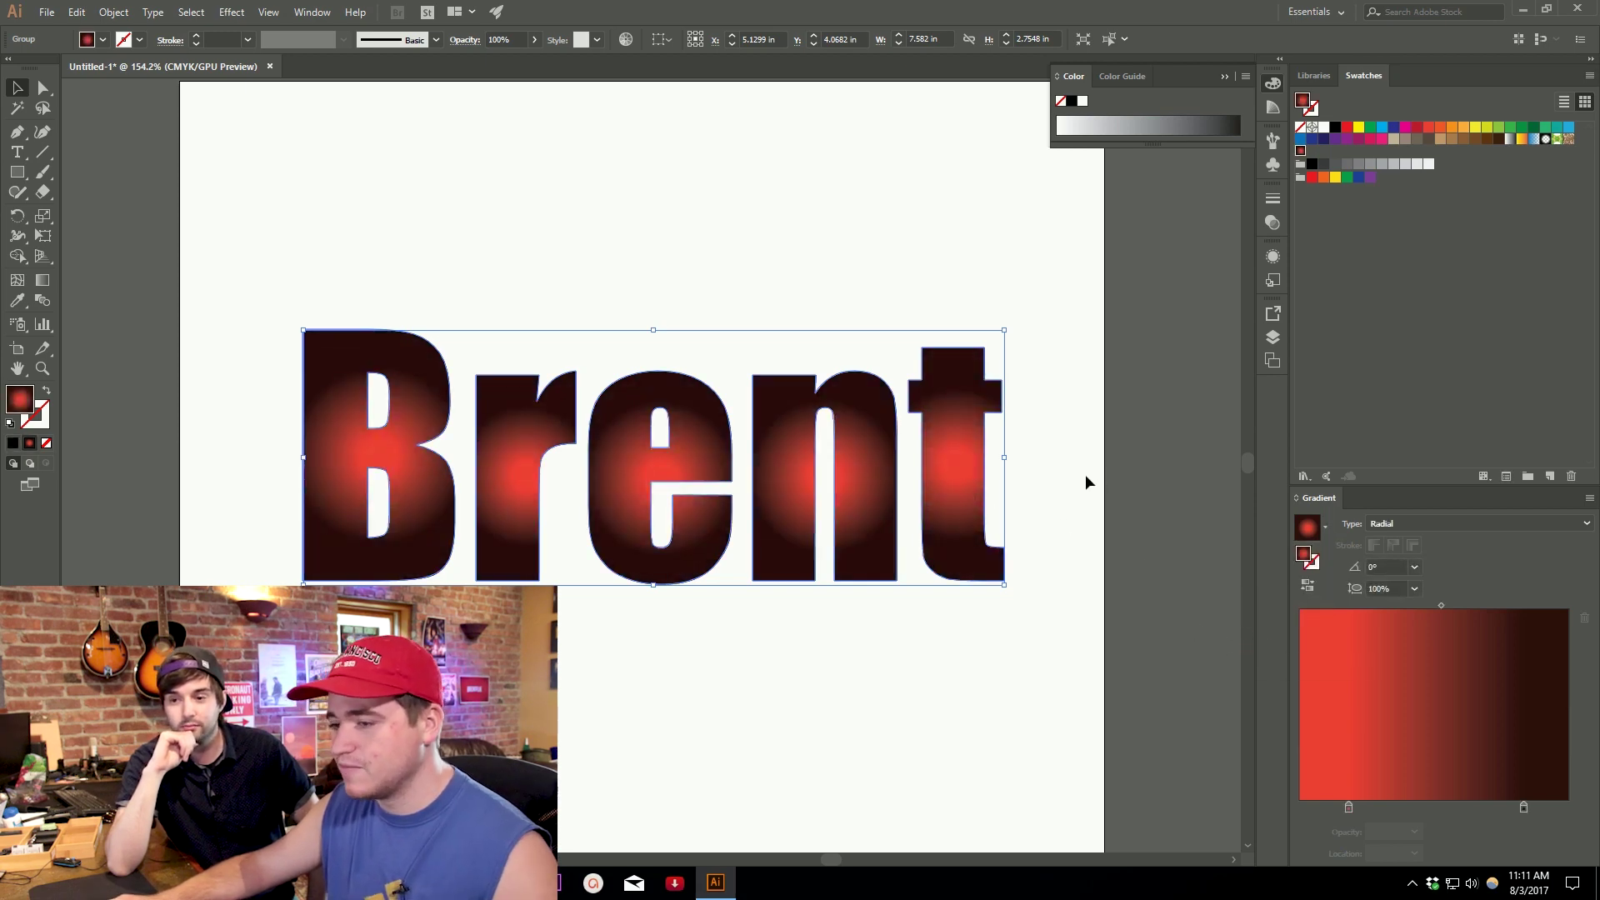
{"action": "key", "text": "g"}
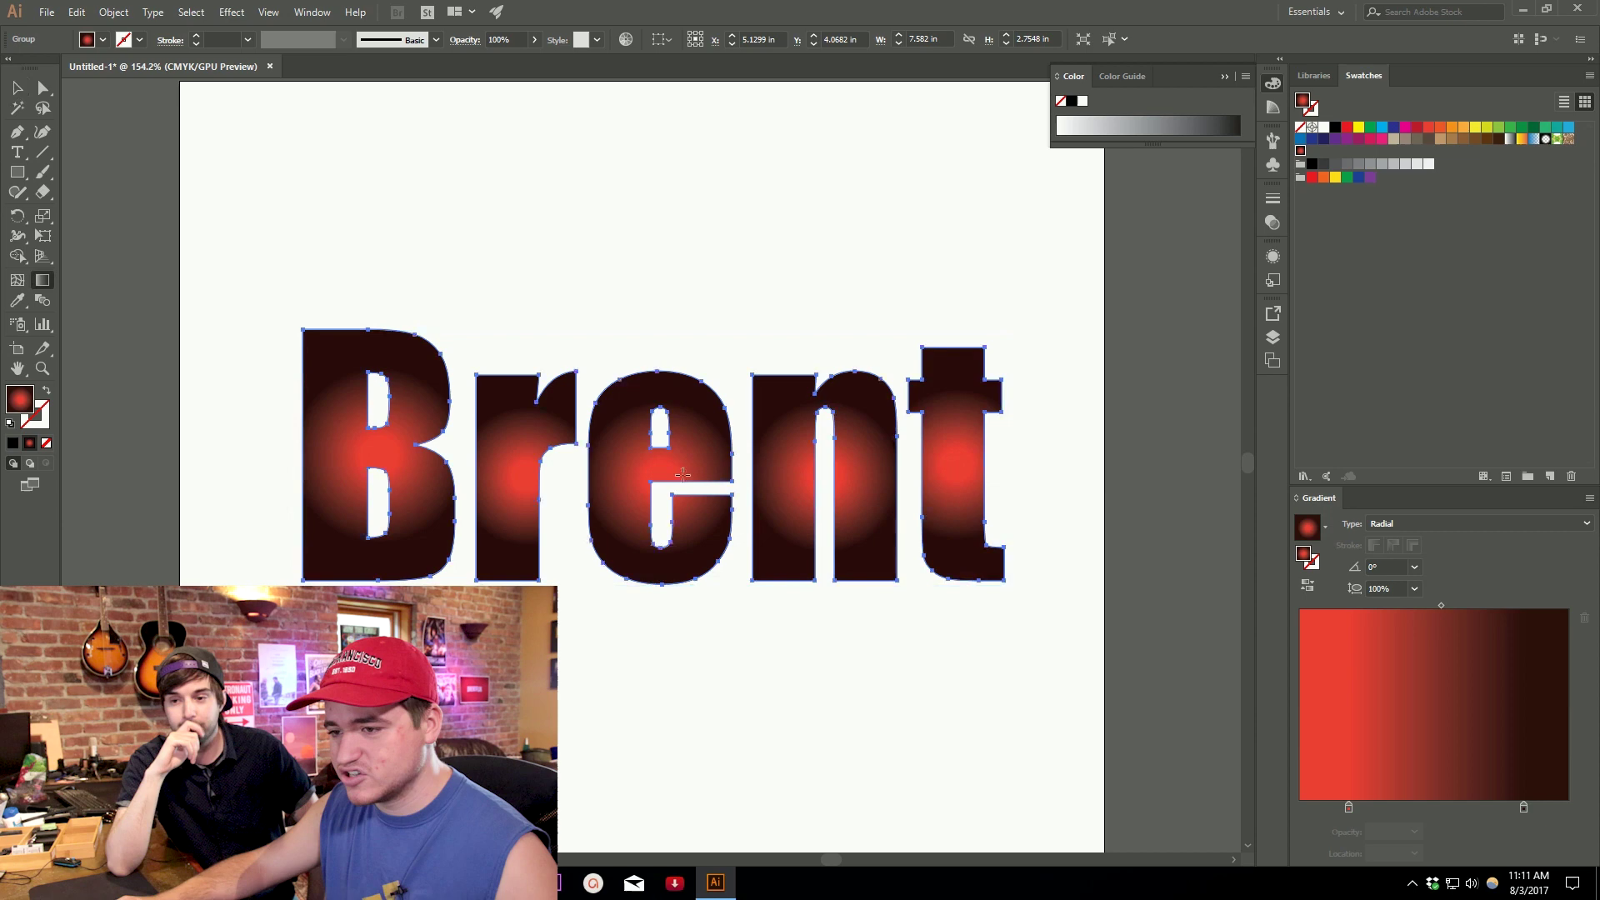
{"action": "left_click_drag", "start_coordinate": [660, 474], "coordinate": [1181, 409]}
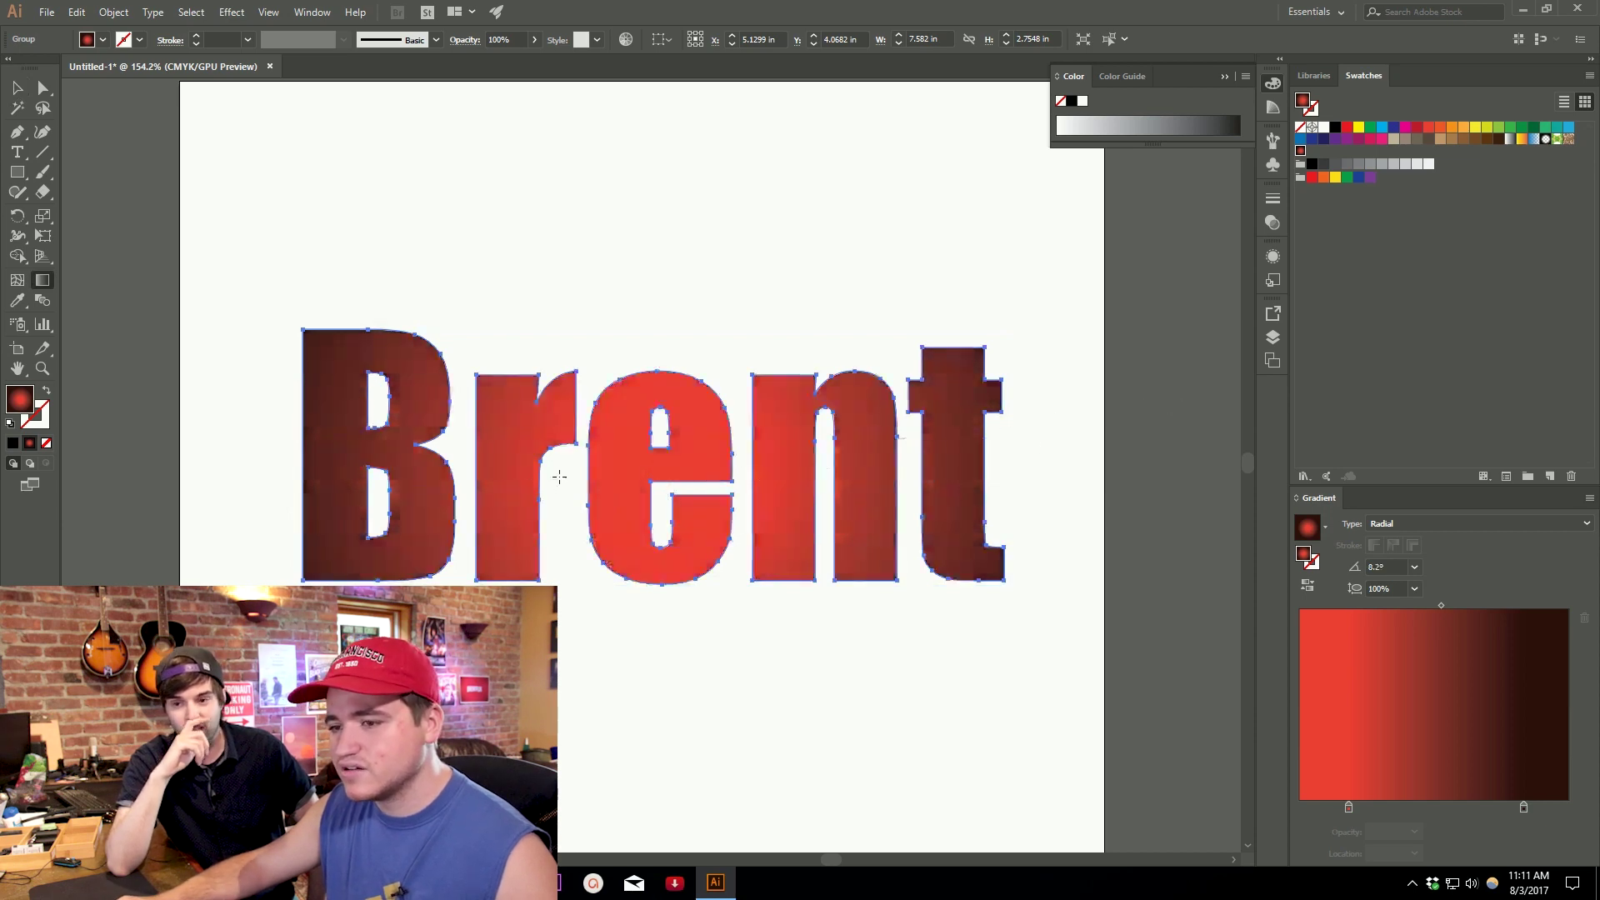
{"action": "left_click_drag", "start_coordinate": [559, 476], "coordinate": [1219, 441]}
{"action": "left_click_drag", "start_coordinate": [637, 478], "coordinate": [1267, 460]}
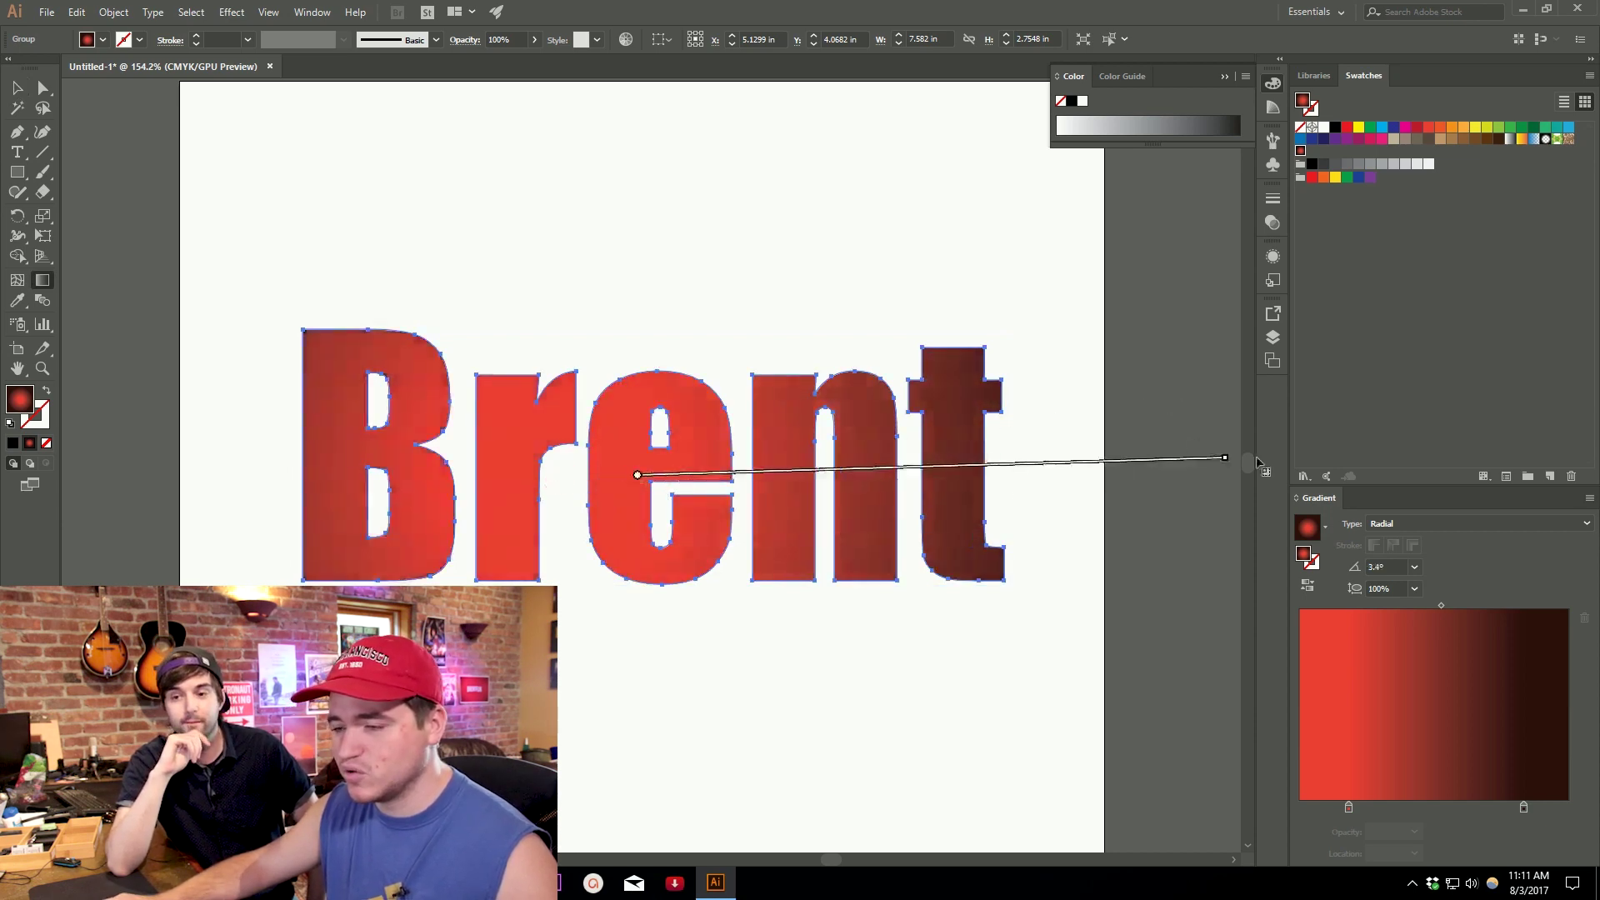
Look over the gradient result and reselect the whole gradient-filled word.
{"action": "scroll", "coordinate": [1042, 493], "scroll_direction": "right", "scroll_amount": 3}
{"action": "scroll", "coordinate": [1082, 500], "scroll_direction": "down", "scroll_amount": 3}
{"action": "scroll", "coordinate": [967, 533], "scroll_direction": "down", "scroll_amount": 3}
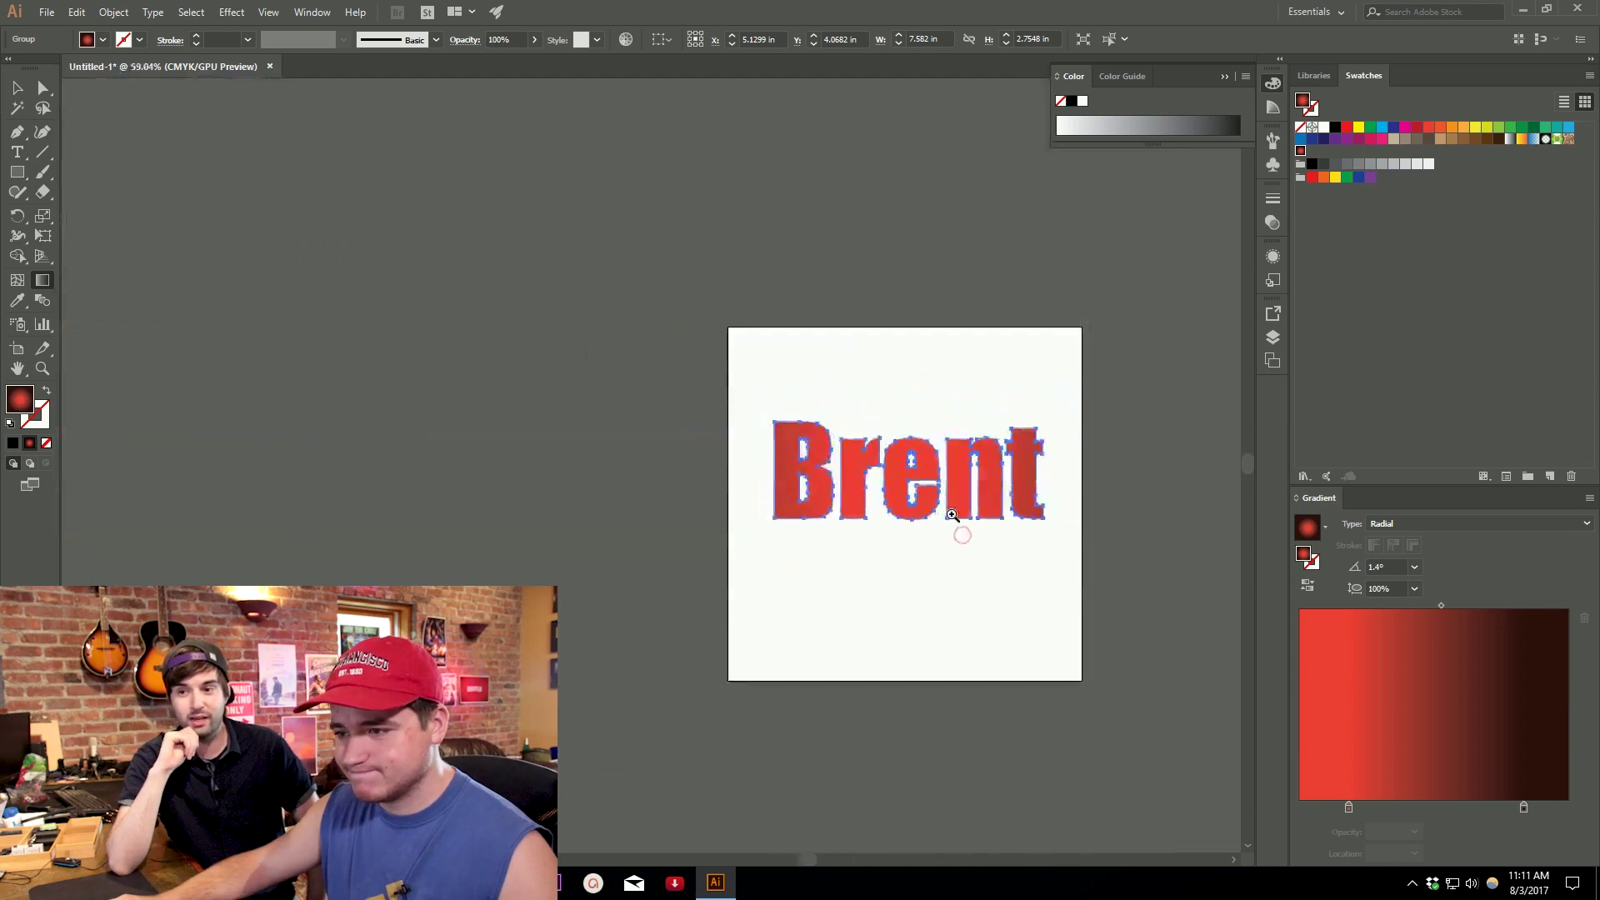
{"action": "scroll", "coordinate": [964, 536], "scroll_direction": "up", "scroll_amount": 2}
{"action": "scroll", "coordinate": [1089, 511], "scroll_direction": "down", "scroll_amount": 1}
{"action": "scroll", "coordinate": [1119, 556], "scroll_direction": "up", "scroll_amount": 3}
{"action": "scroll", "coordinate": [1118, 556], "scroll_direction": "up", "scroll_amount": 2}
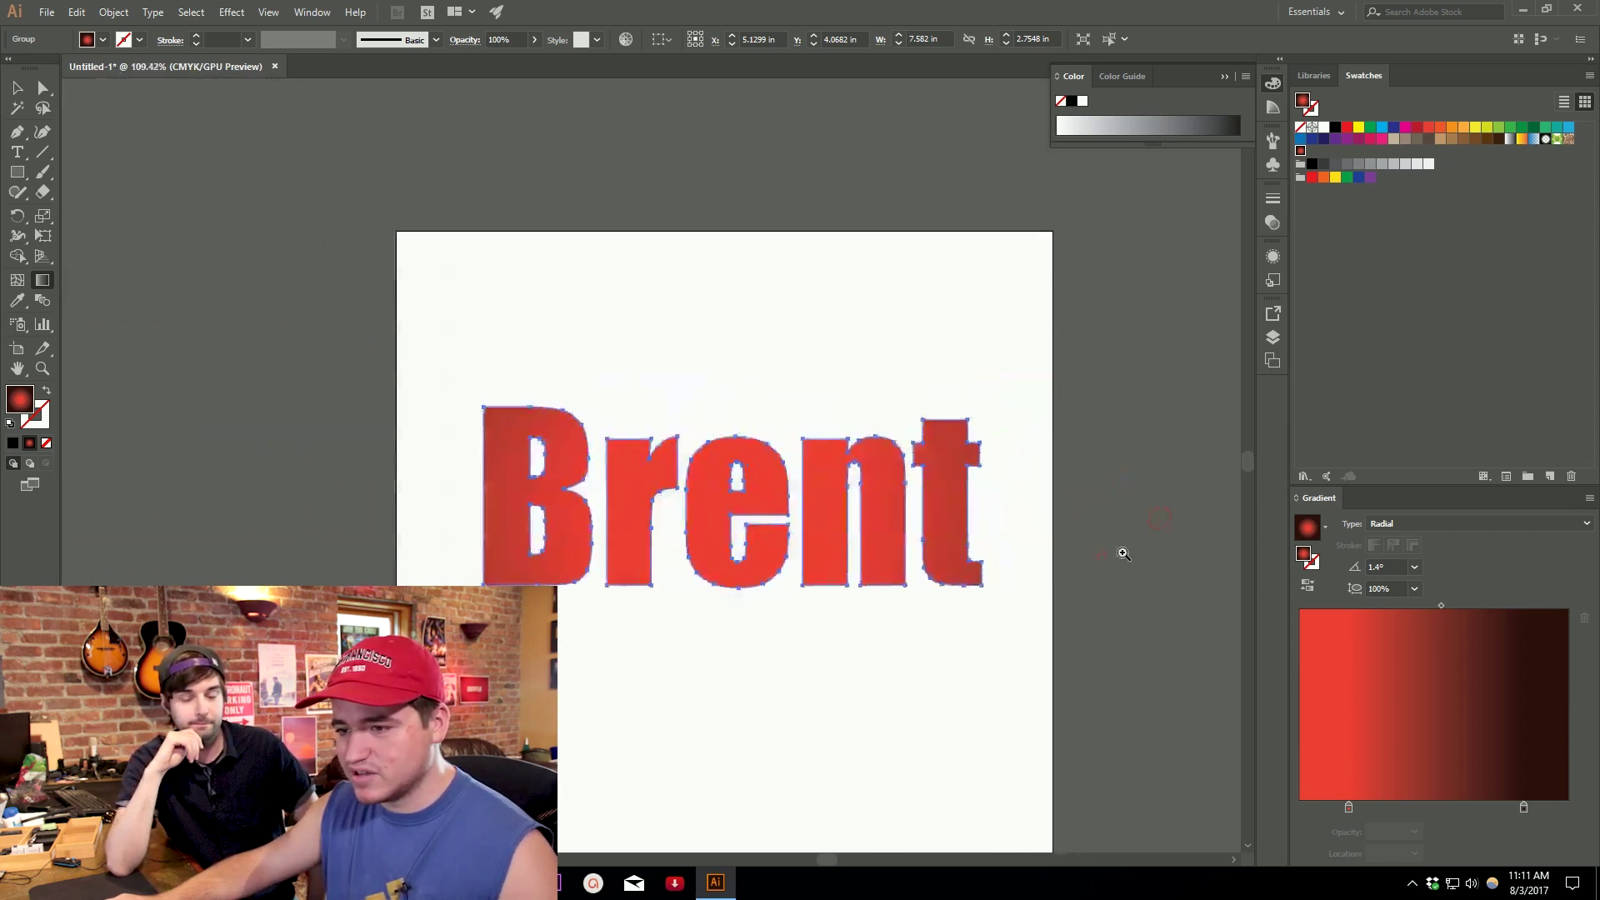
{"action": "key", "text": "v"}
{"action": "left_click", "coordinate": [1081, 635]}
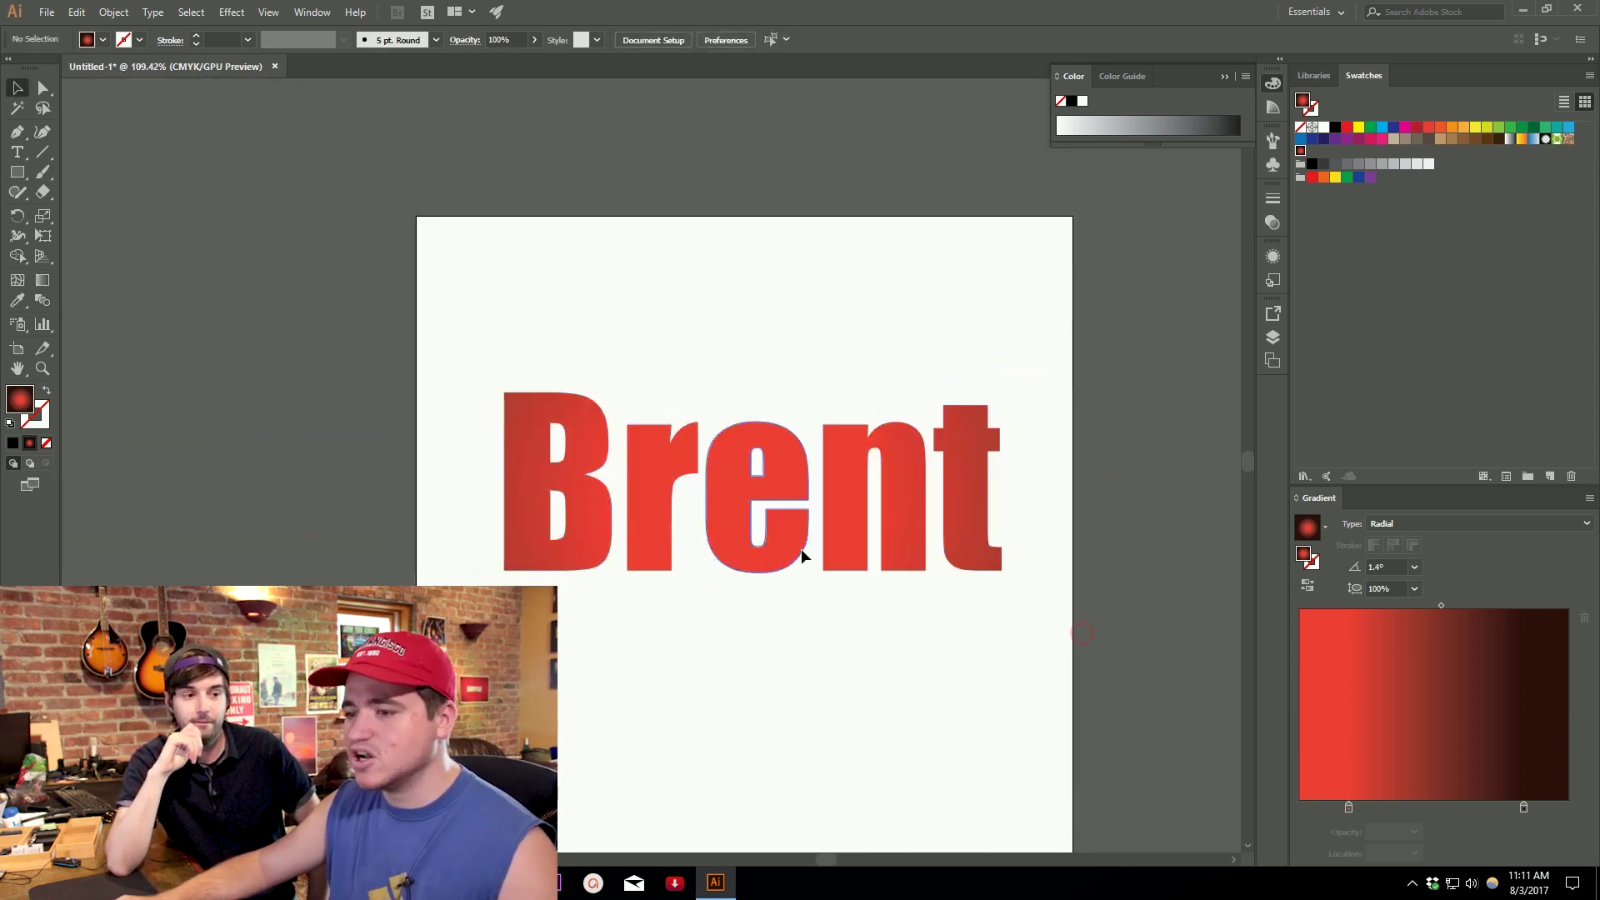
{"action": "left_click", "coordinate": [850, 522]}
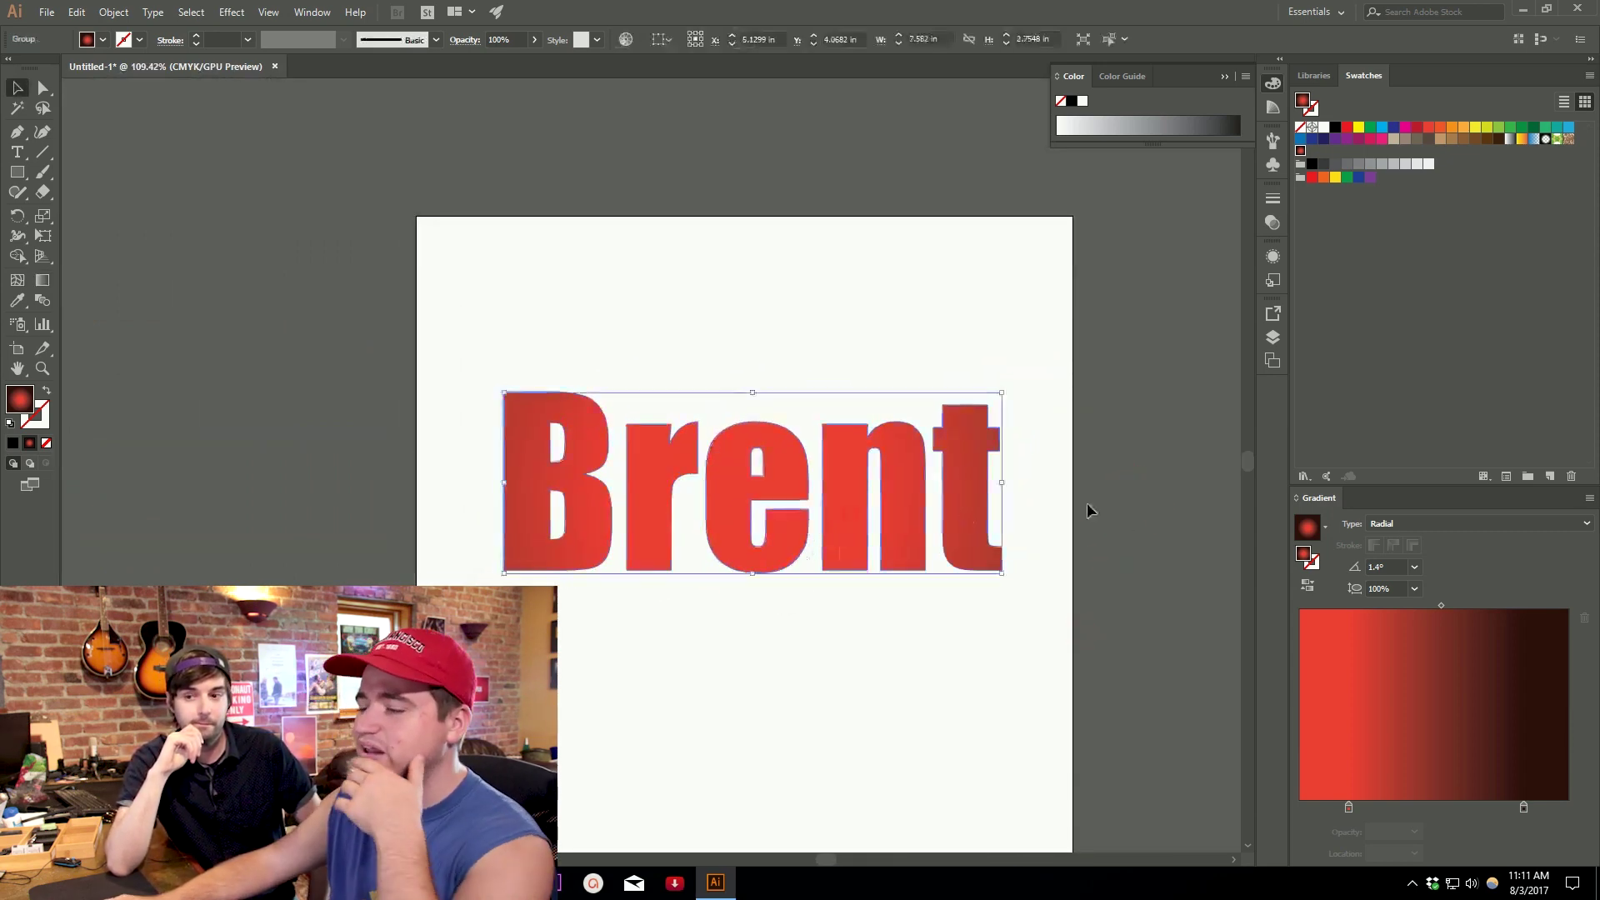
{"action": "double_click", "coordinate": [957, 472]}
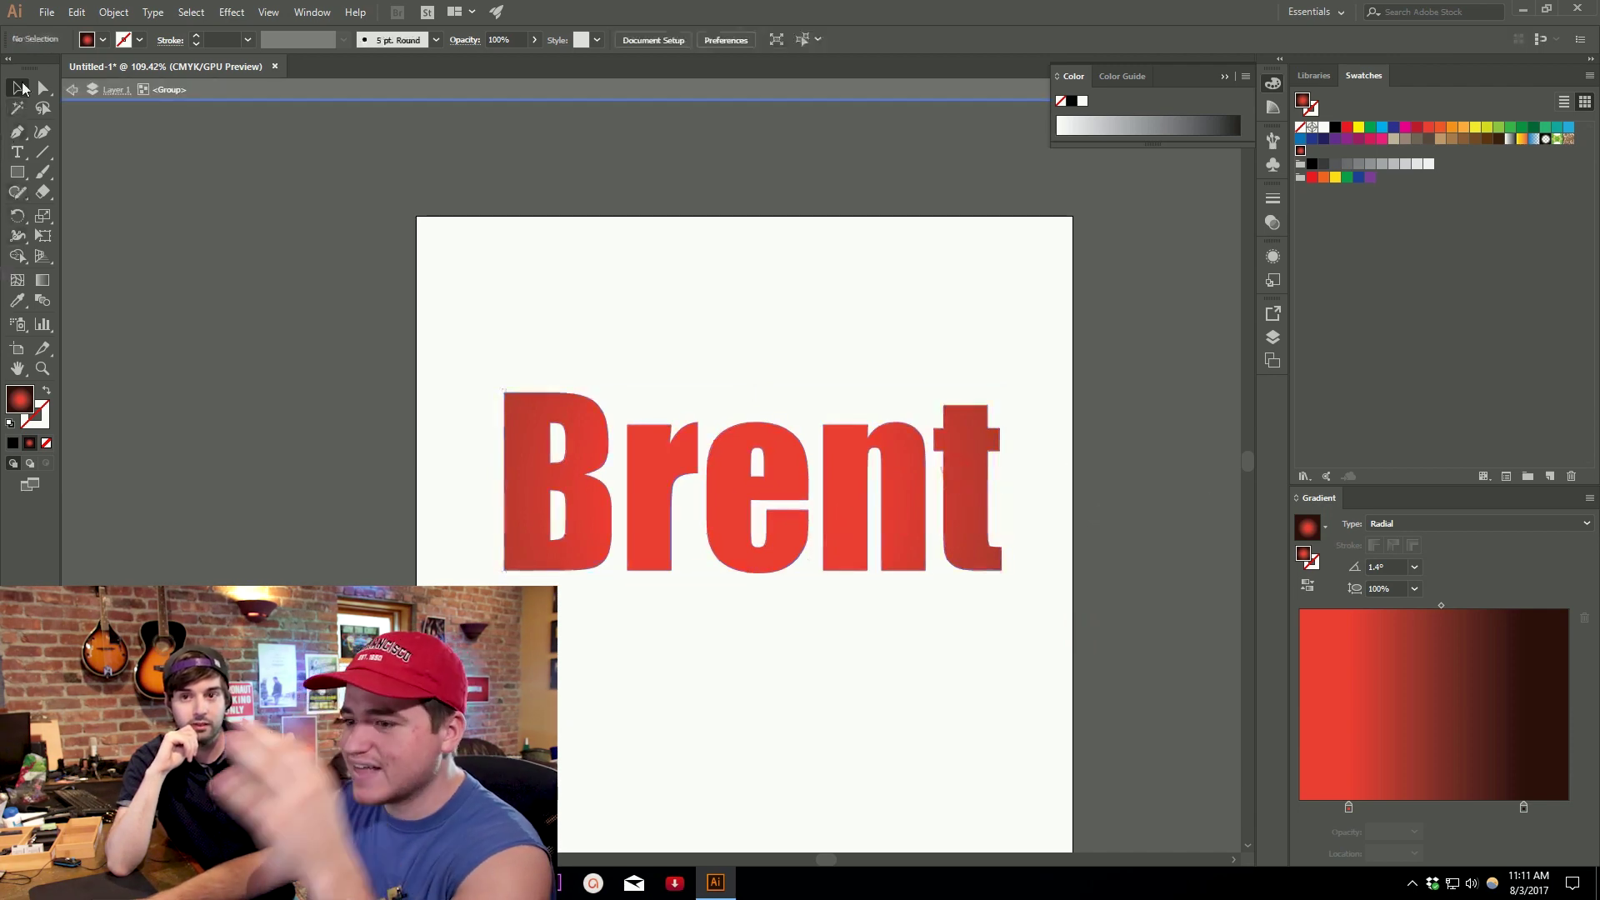
{"action": "double_click", "coordinate": [119, 228]}
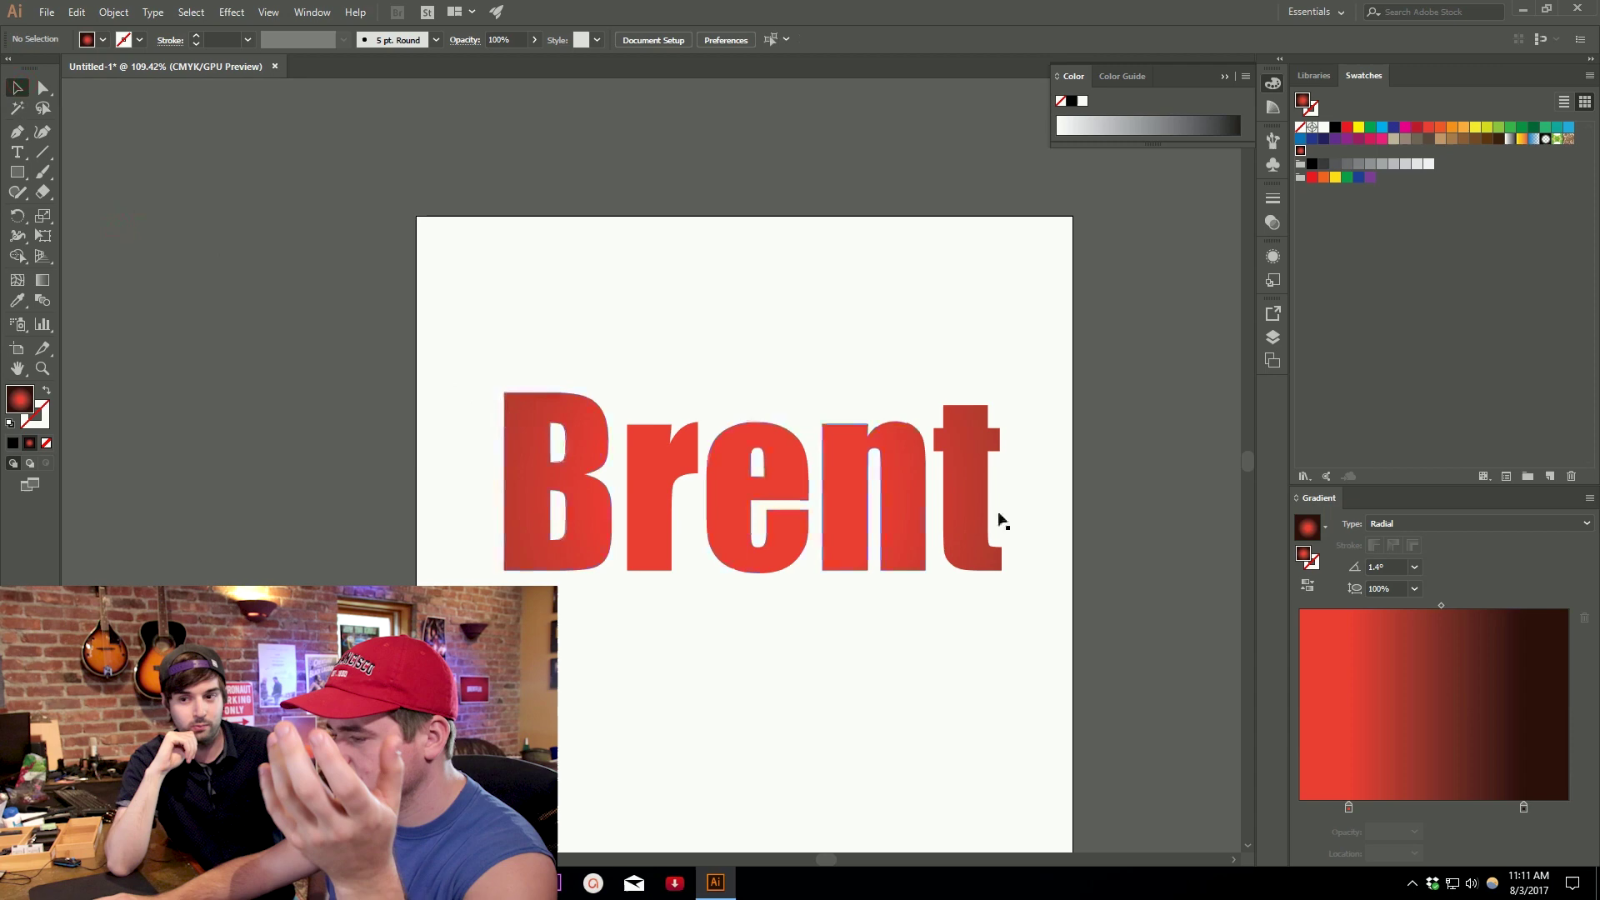